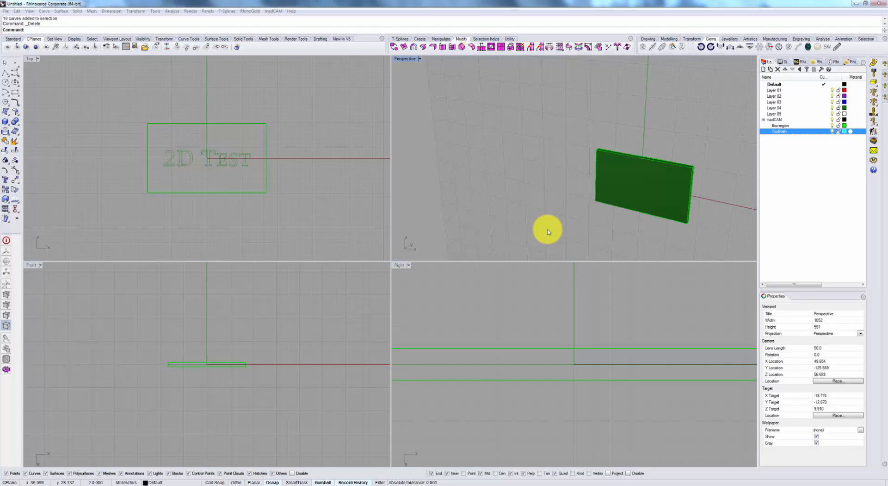
Select the plate together with the "2D Test" text curves and assign them as the madCAM machining model.
right_click_drag(594, 236, 606, 194)
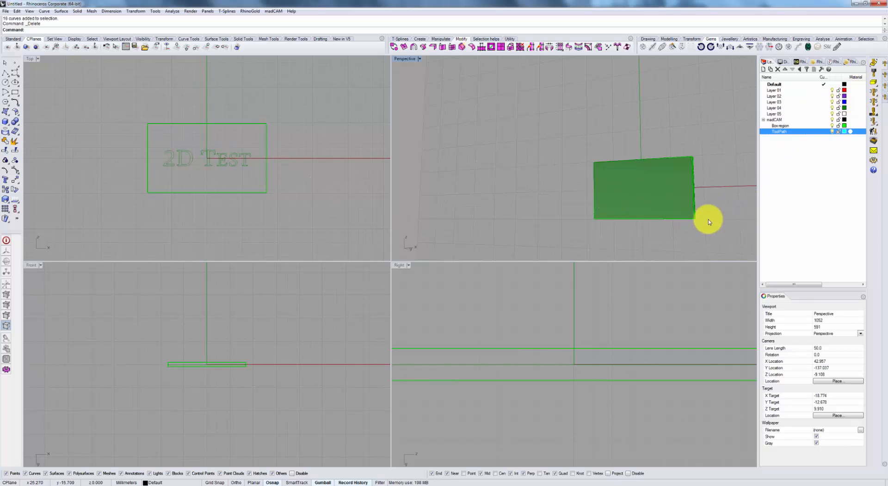
left_click_drag(705, 218, 547, 126)
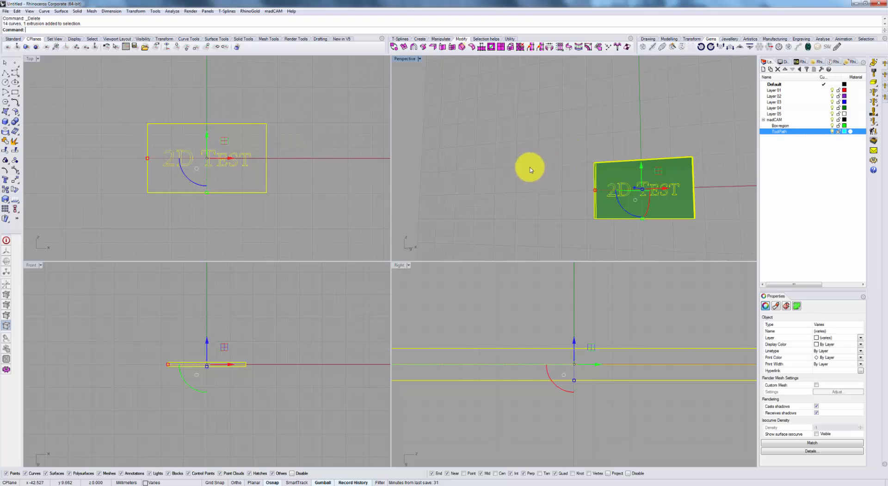
left_click(182, 155)
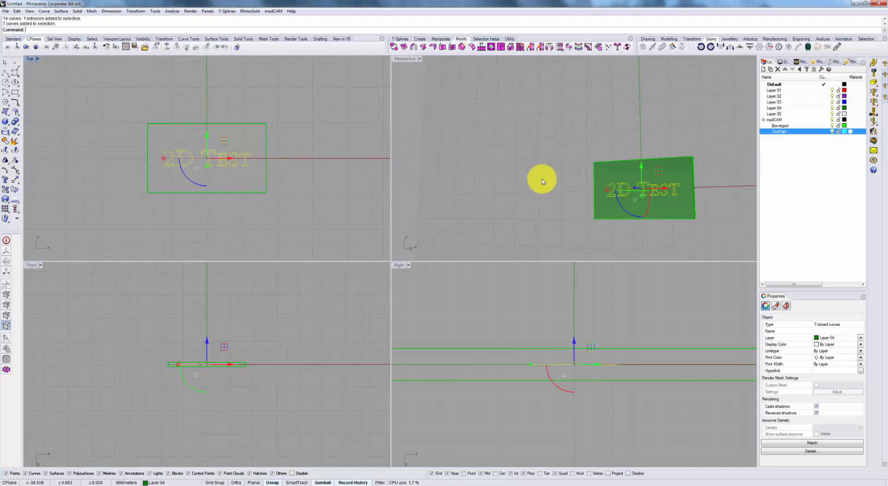
left_click(523, 150)
key("ctrl+a")
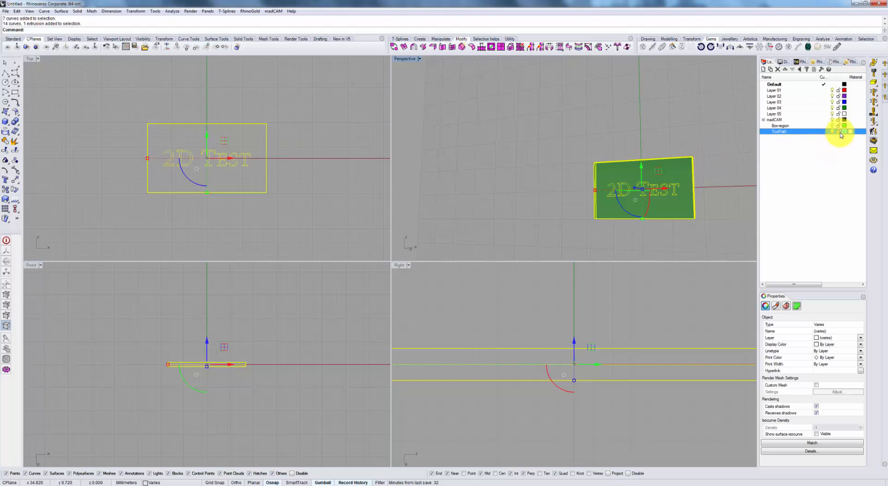
left_click(873, 65)
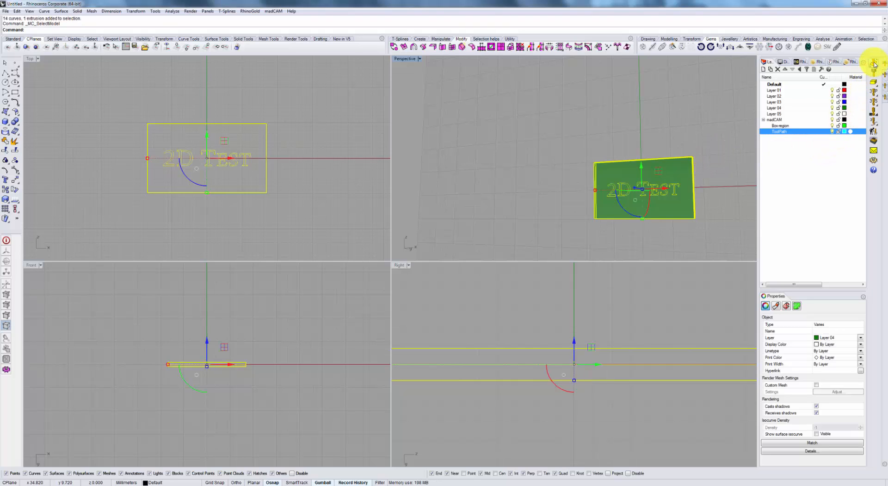
Choose the cutter "NS CNC_22 Taper 0.1 - for Regular ops" from the cutters library.
left_click(873, 73)
left_click(522, 185)
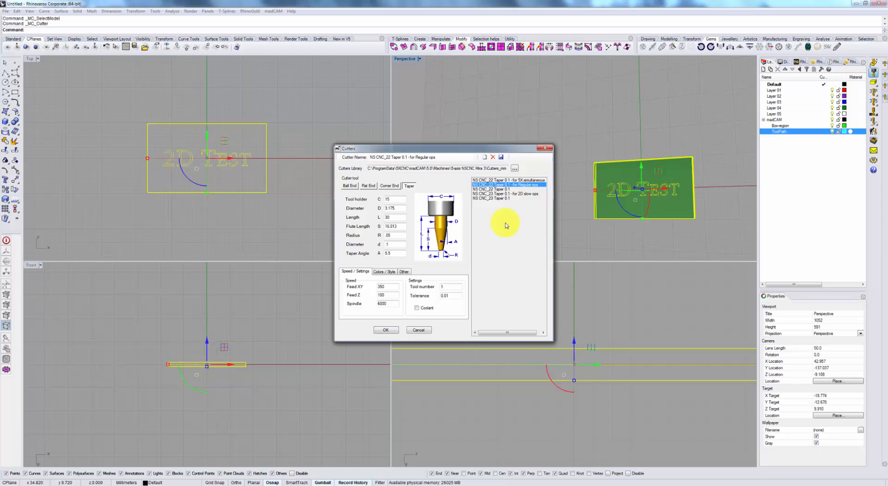
left_click(385, 329)
Inspect the plate's placement on the machine in the Cut Simulator and close the simulator.
left_click(873, 131)
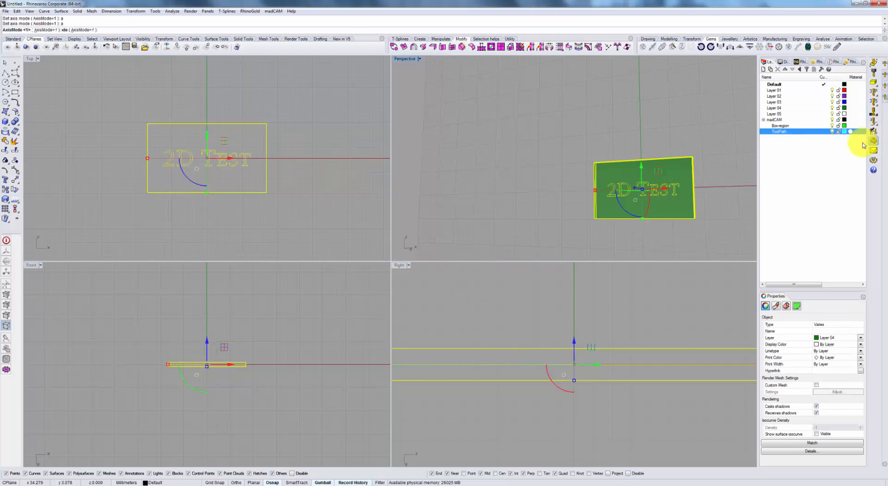
left_click_drag(346, 253, 343, 289)
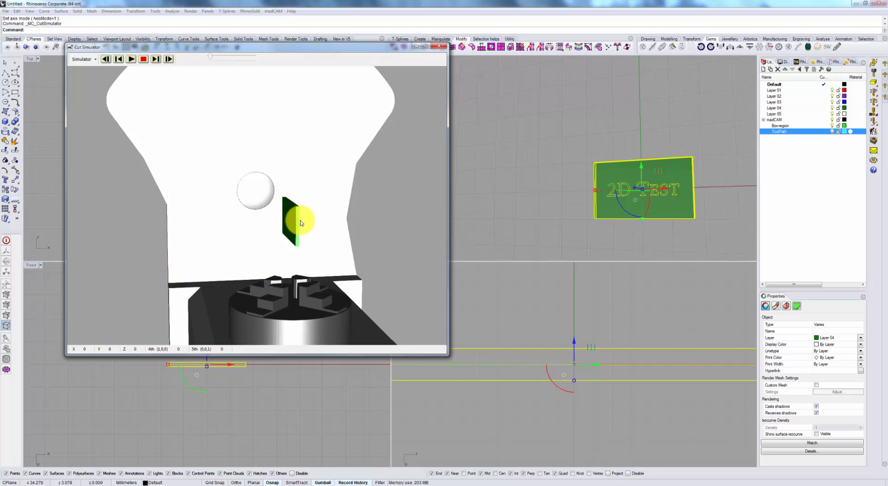
left_click(439, 46)
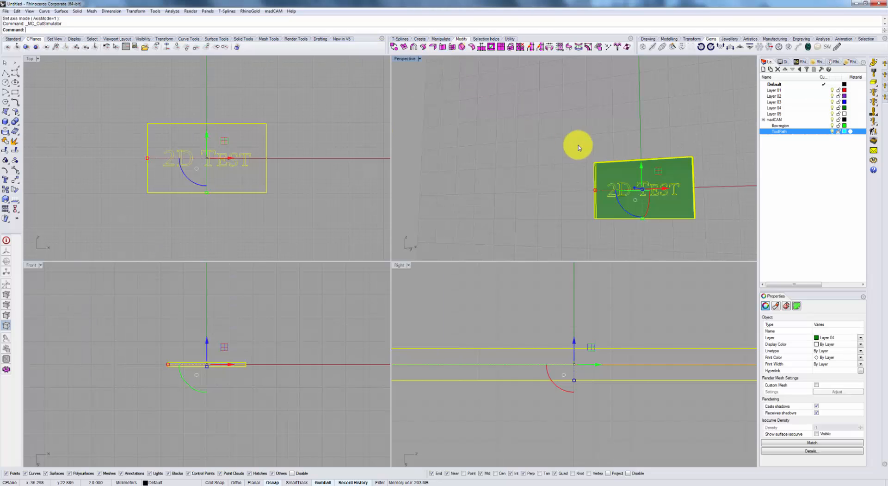
Set the active cutter to "NS CNC_23 Taper 0.1 - for 2D slow ops".
left_click(873, 73)
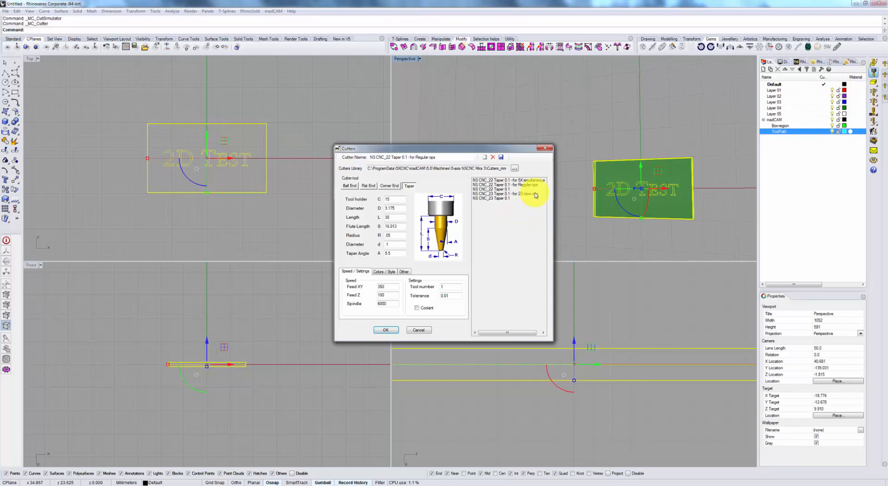
left_click(529, 193)
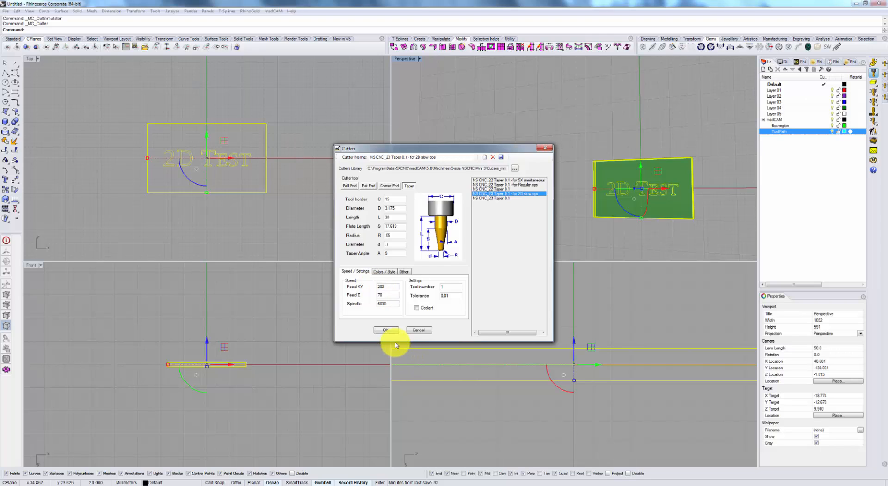
left_click(386, 329)
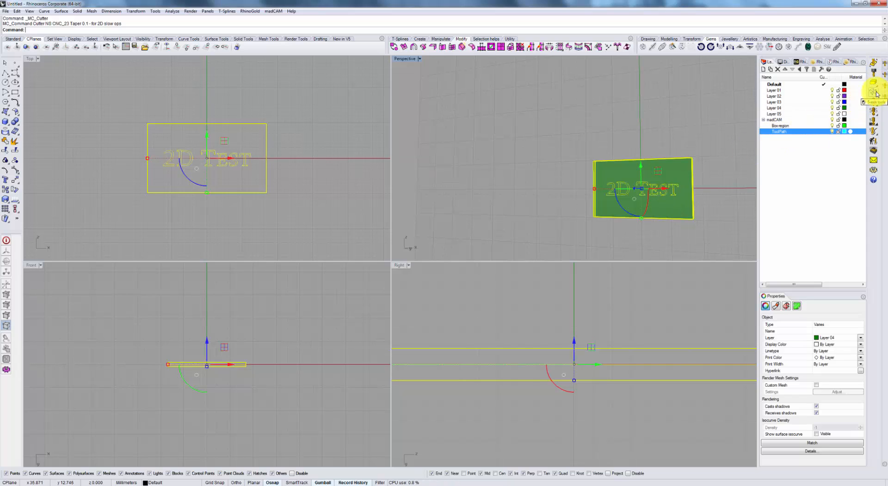
Set the indexed 5-axis machining direction to follow the active C-plane.
left_click(876, 94)
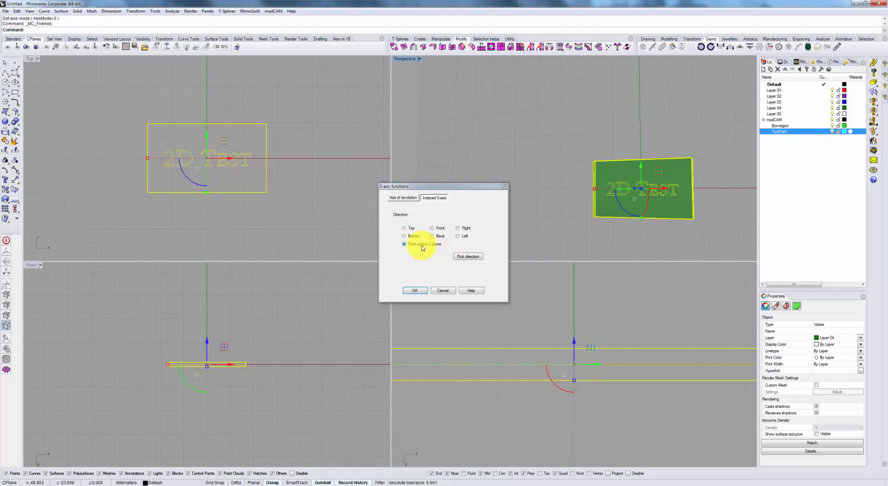
left_click(424, 292)
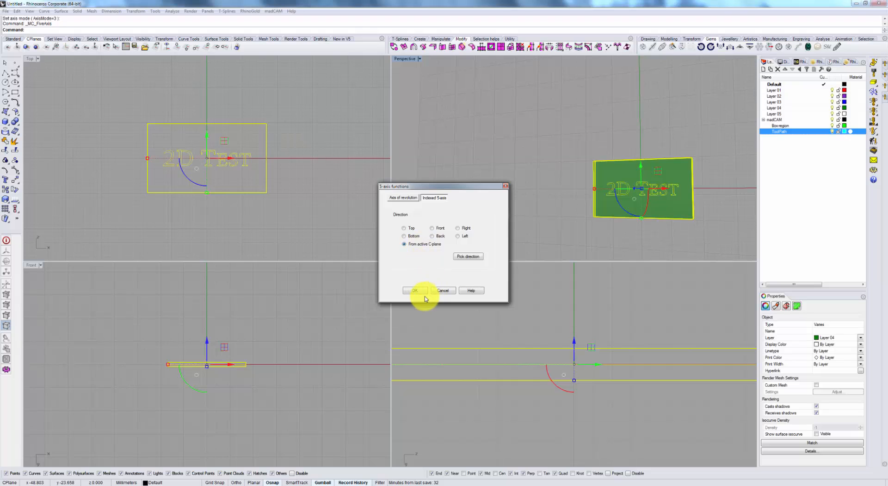
left_click(414, 290)
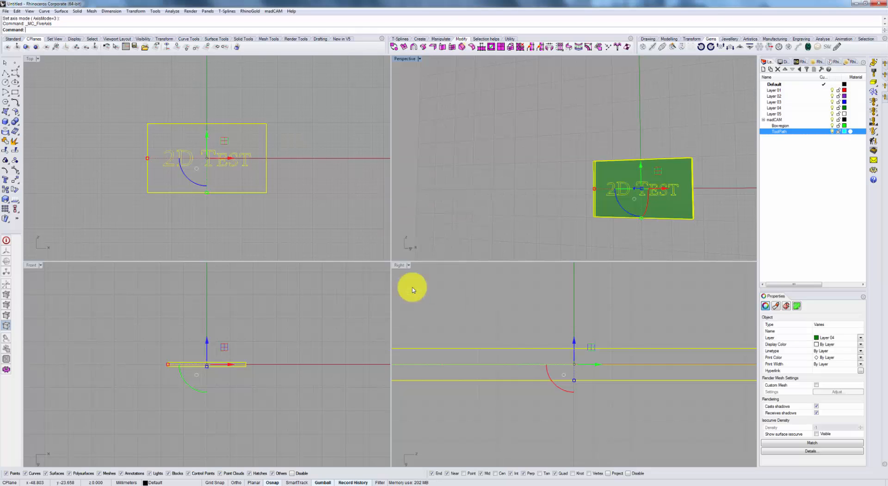
Switch the viewports' construction planes to World Top for comparison and return them to World Front.
right_click_drag(708, 158, 664, 197)
left_click(699, 170)
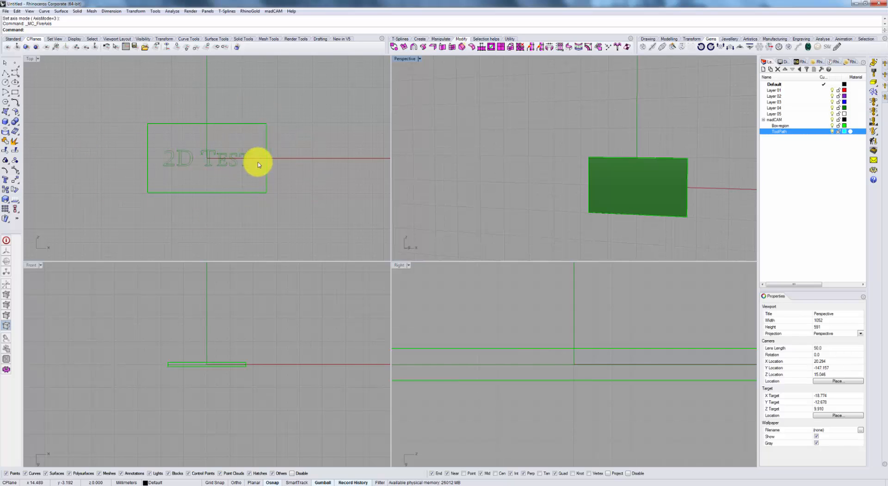
right_click_drag(546, 167, 585, 182)
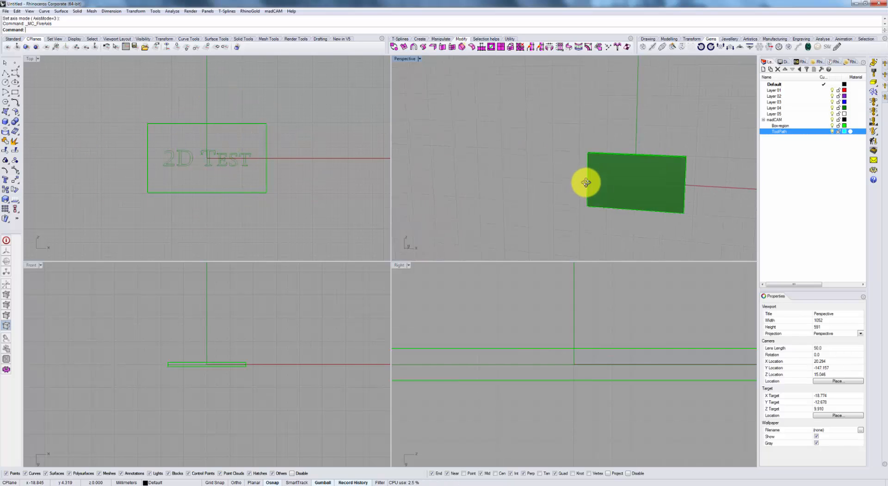
left_click(186, 47)
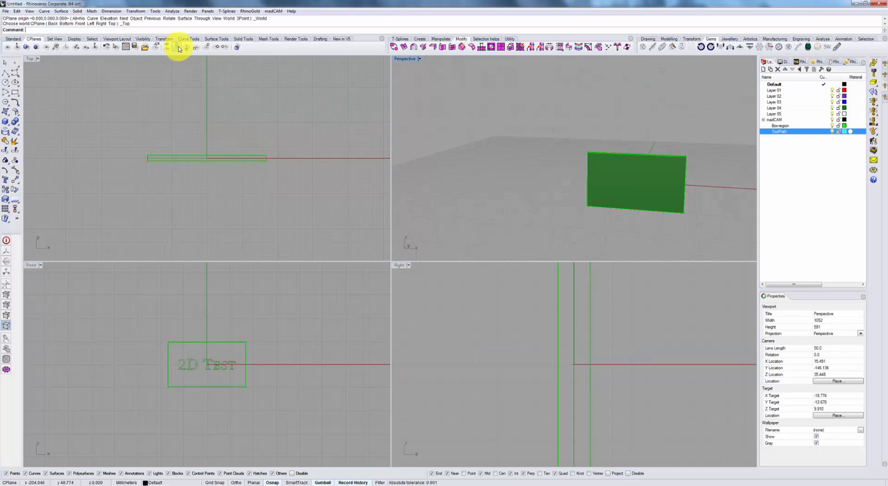
right_click_drag(311, 183, 310, 186)
right_click_drag(540, 160, 535, 172)
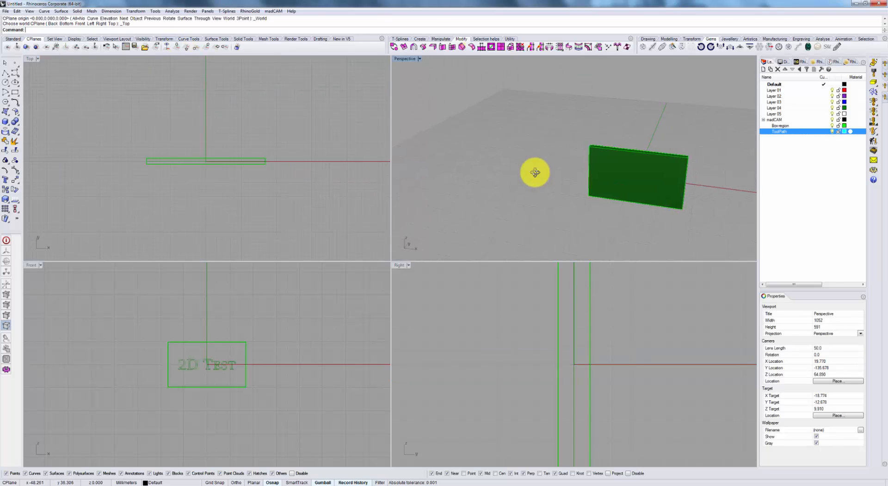
left_click(196, 48)
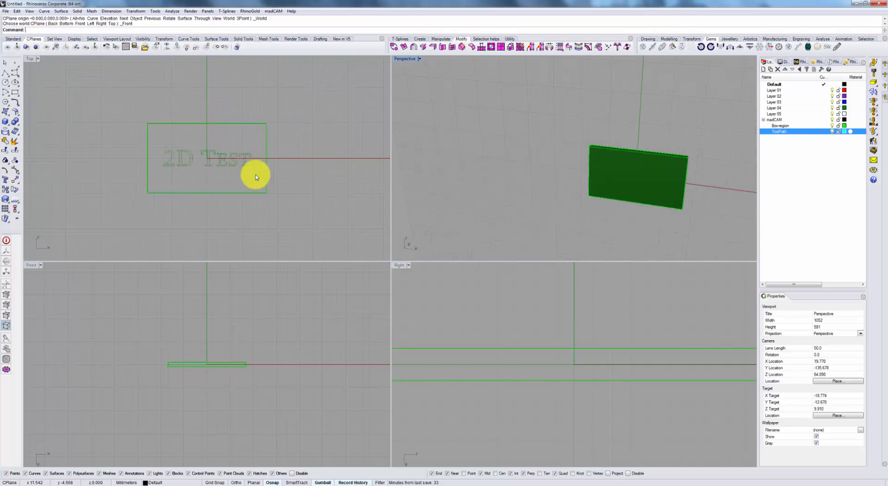
Create an indexed Along Curves toolpath on the "2D Test" text curves with multiple Z-cuts, a 0.2 step down and optimized curve order.
right_click_drag(256, 175, 287, 187)
scroll(203, 179, "up", 3)
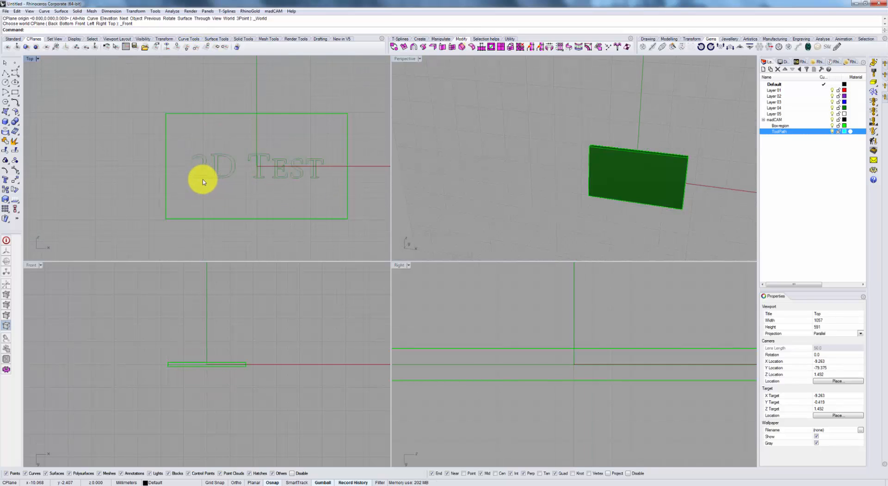
left_click(206, 170)
right_click_drag(285, 188, 244, 187)
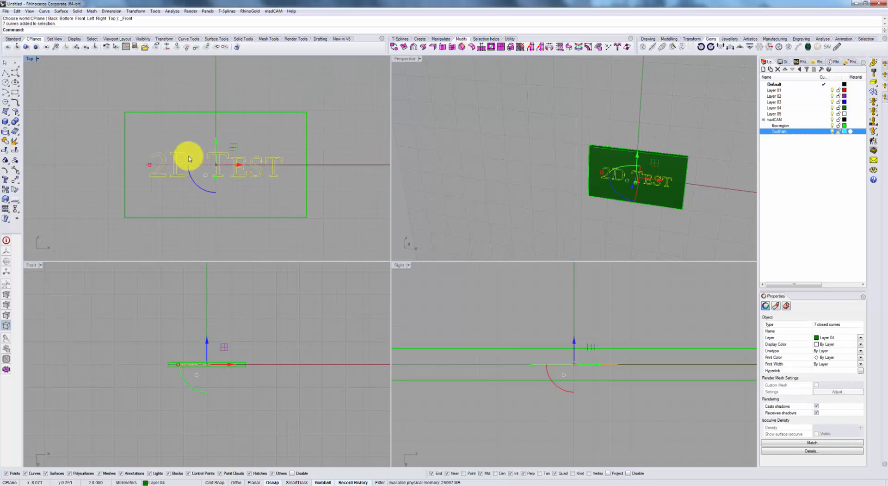
left_click(877, 132)
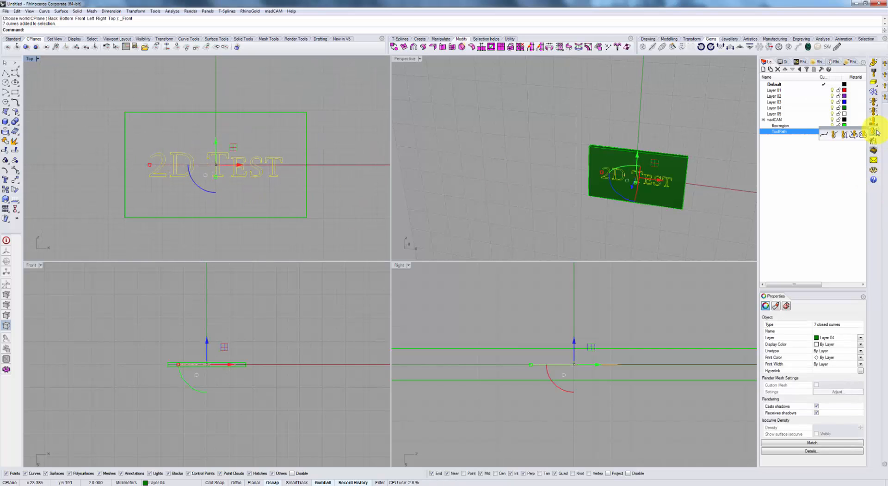
left_click(838, 137)
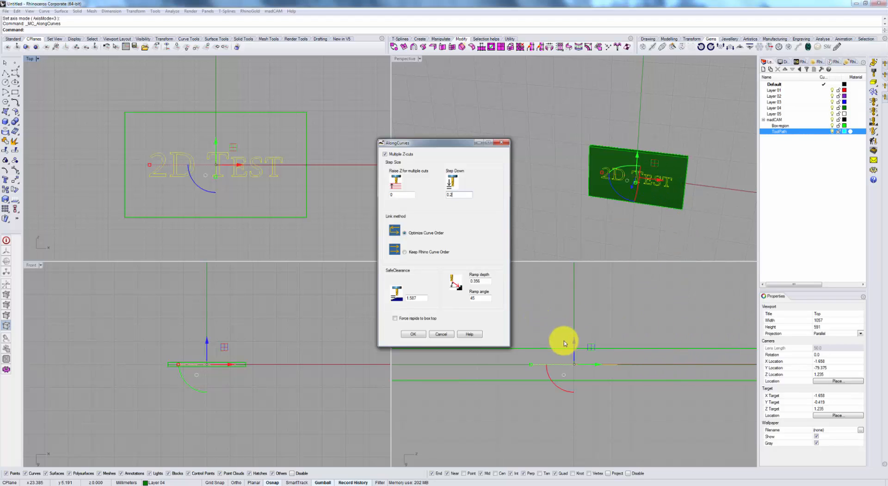
left_click(422, 334)
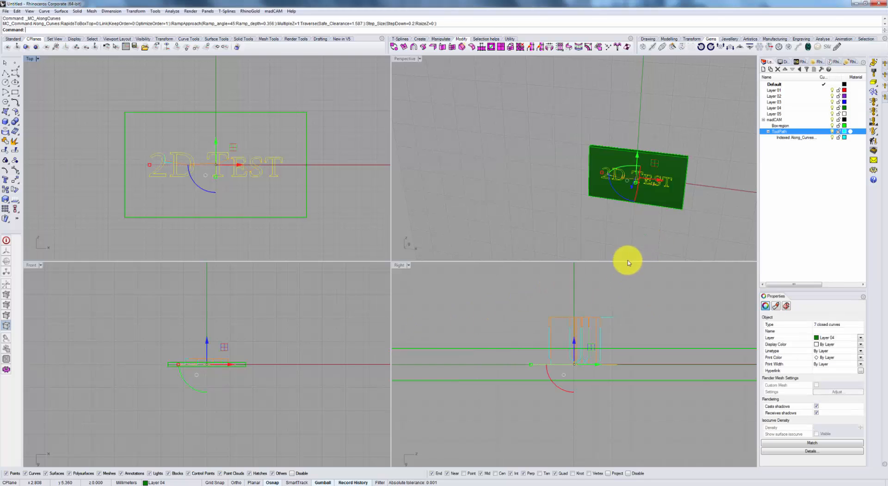
Examine the Along Curves toolpath on the plate, including the lead-ins and the rapid moves between letters.
right_click_drag(636, 223, 699, 172)
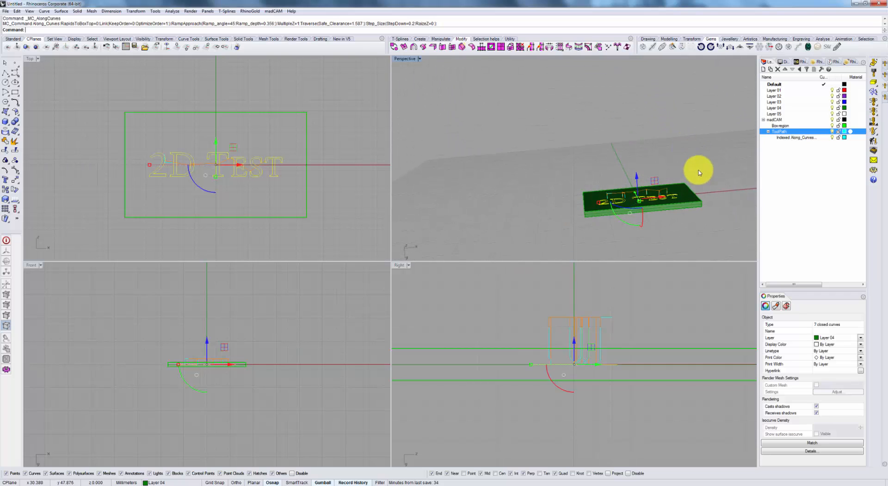
left_click(695, 229)
scroll(661, 219, "up", 10)
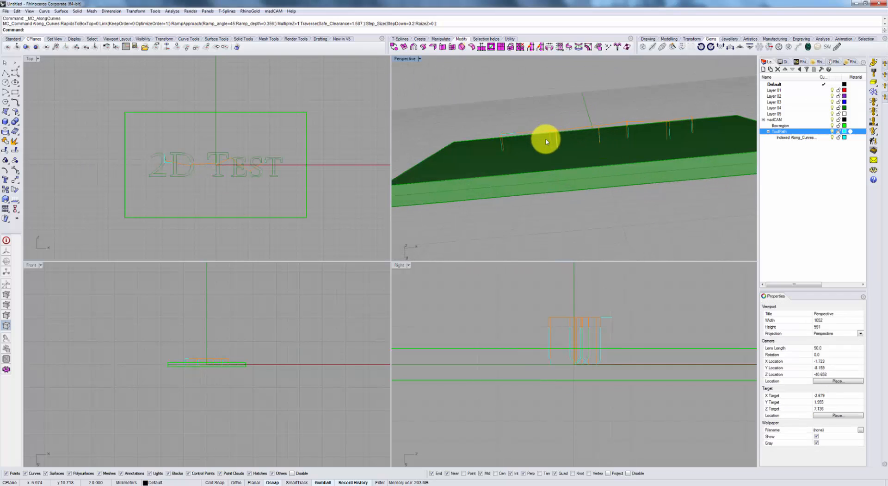
scroll(545, 137, "down", 4)
left_click(532, 128)
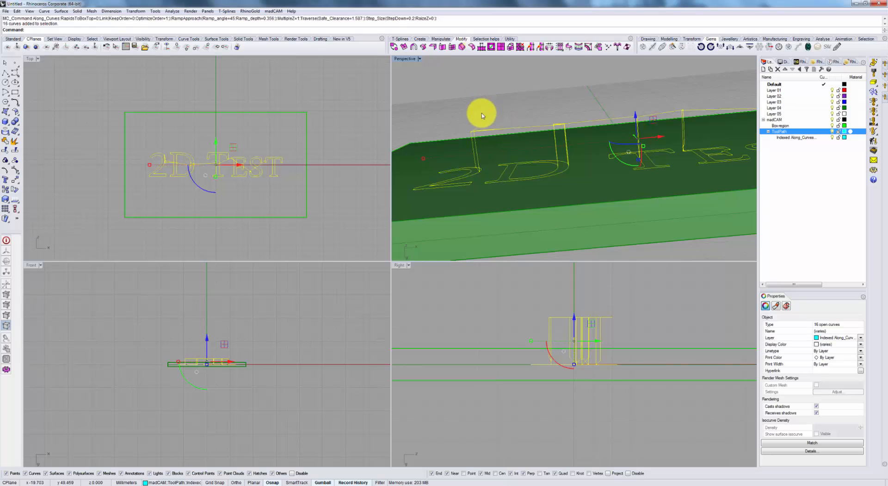
left_click(517, 99)
right_click_drag(517, 99, 528, 151)
scroll(481, 187, "up", 2)
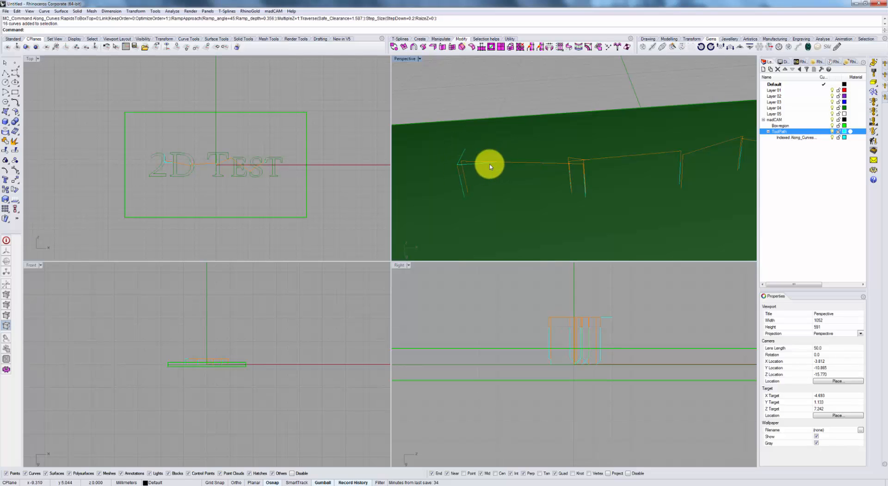
scroll(466, 152, "up", 2)
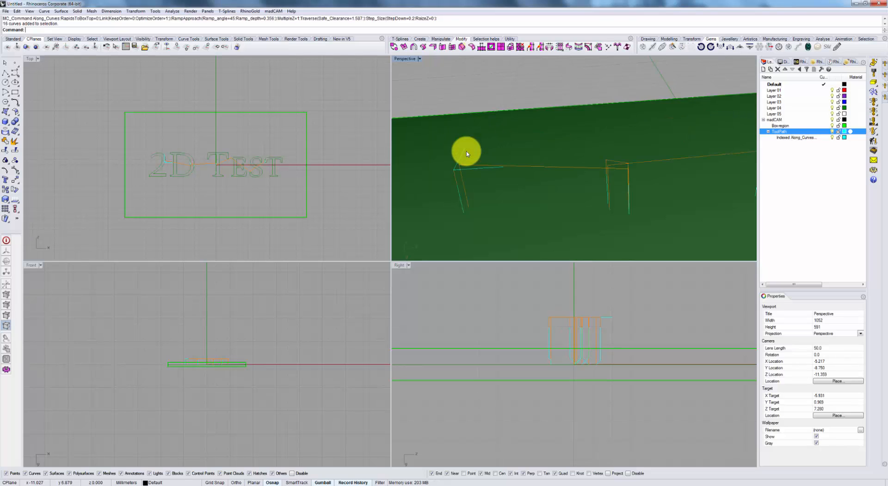
scroll(466, 152, "down", 8)
mouse_move(467, 156)
right_mouse_down()
mouse_move(476, 145)
mouse_move(480, 153)
right_mouse_up()
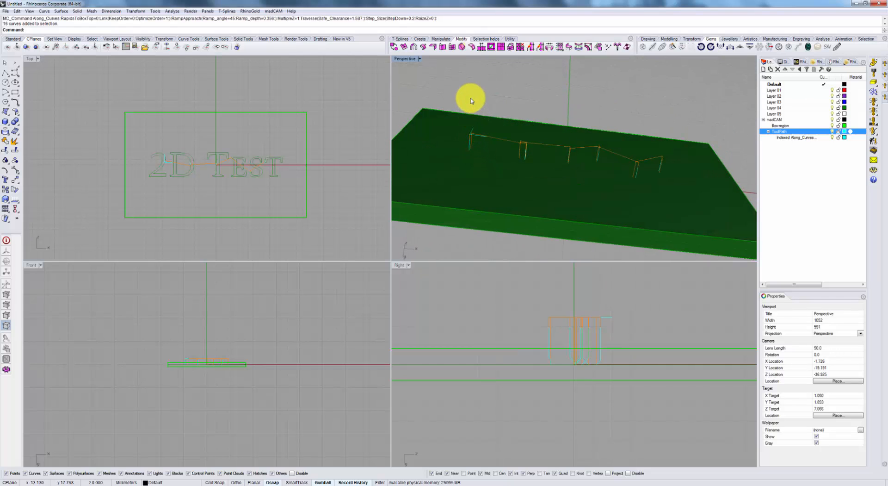
left_click(470, 134)
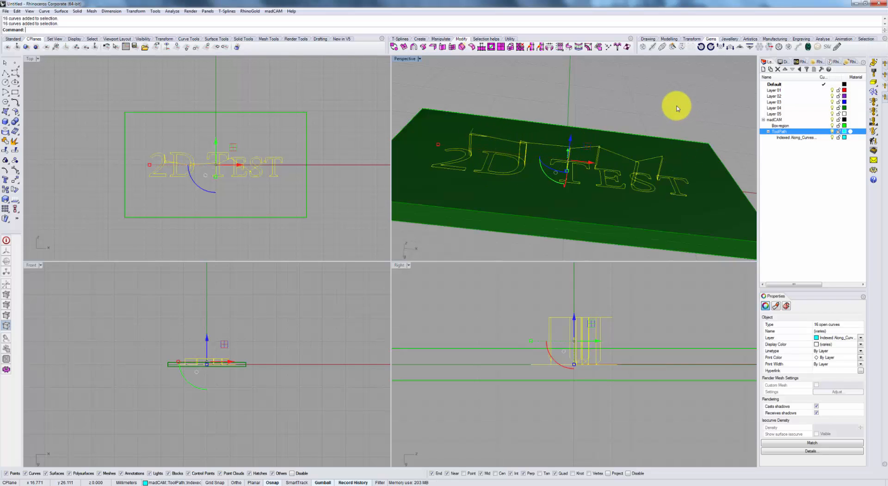
Simulate the text engraving toolpath on the machine model in the Cut Simulator.
left_click(590, 352)
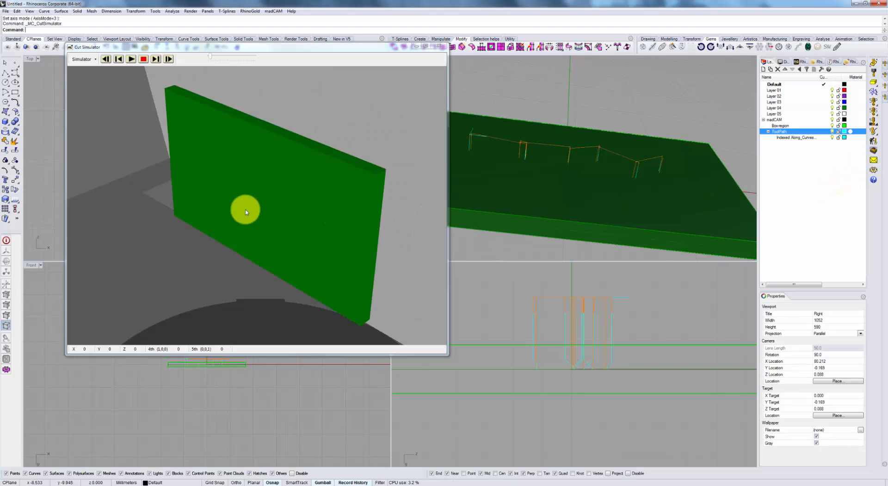
left_click_drag(282, 224, 262, 226)
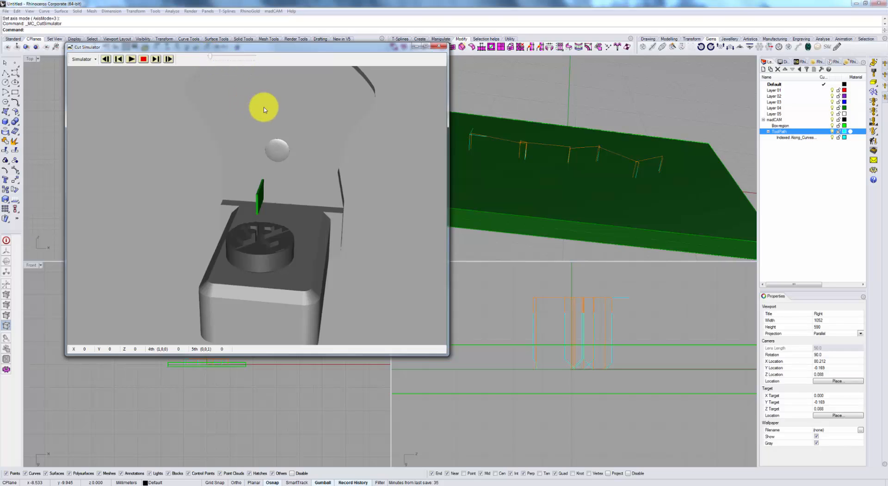
left_click(132, 59)
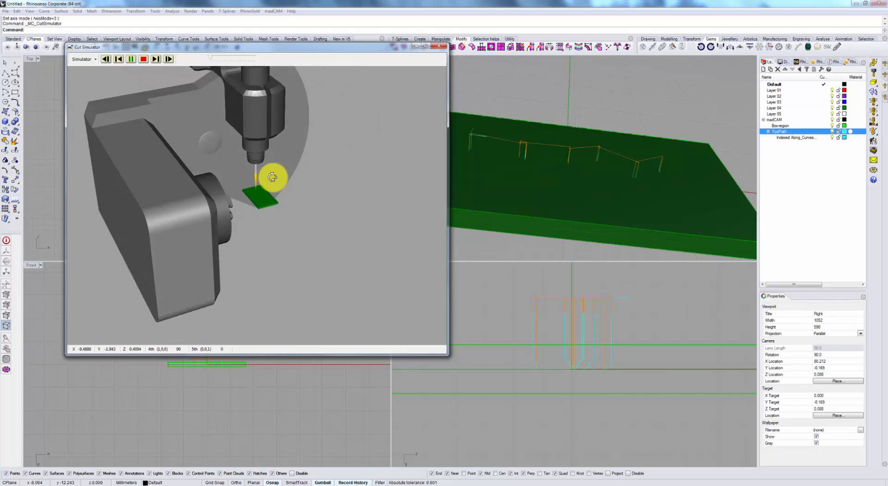
Examine the simulated engraving on the machine model up close, close the Cut Simulator and review the toolpath on the plate.
right_click_drag(272, 177, 273, 206)
scroll(252, 193, "up", 6)
scroll(266, 198, "up", 3)
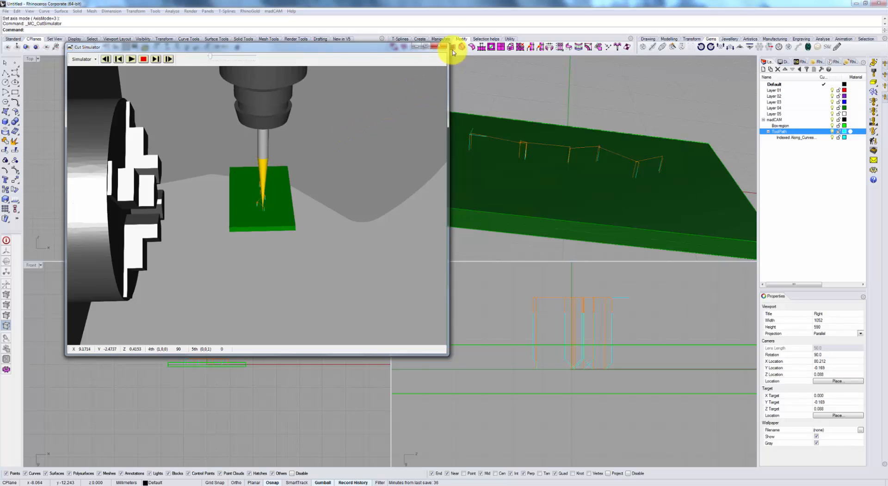
left_click(439, 47)
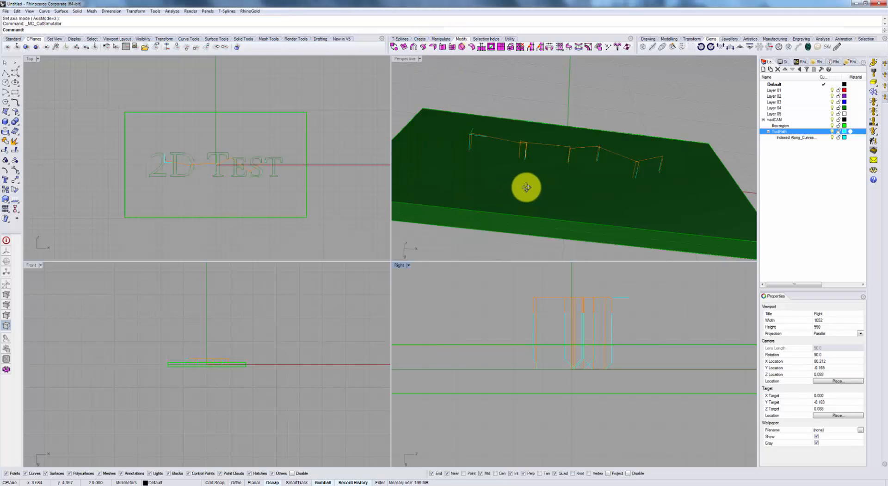
mouse_move(525, 188)
right_mouse_down()
mouse_move(519, 176)
mouse_move(519, 197)
right_mouse_up()
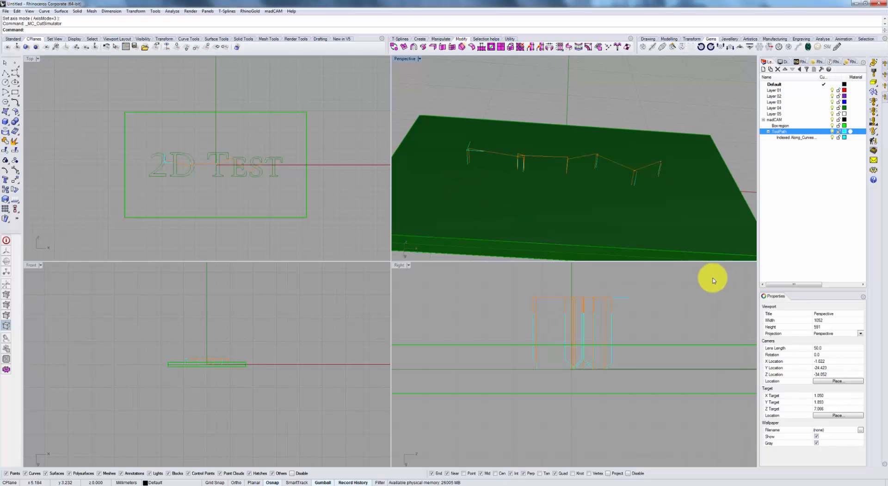
Inspect the grouped "2D Test" toolpath curves by selecting and deselecting them in the Right viewport.
left_click(628, 299)
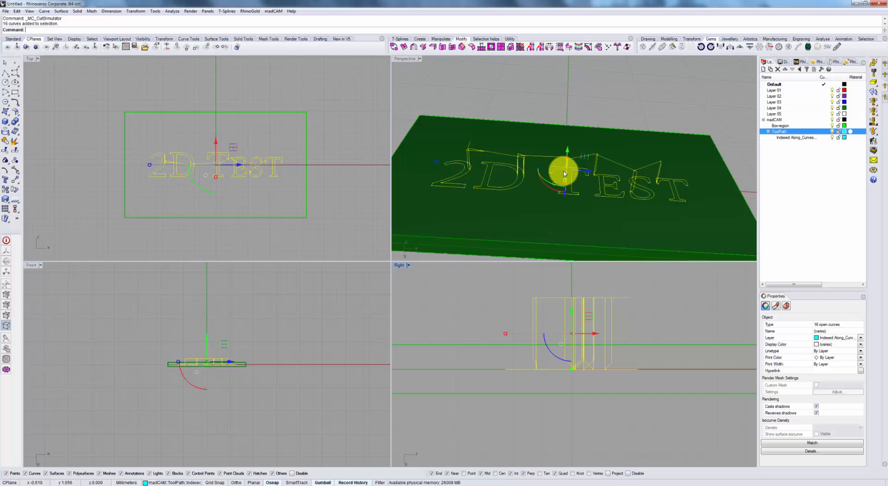
left_click(671, 313)
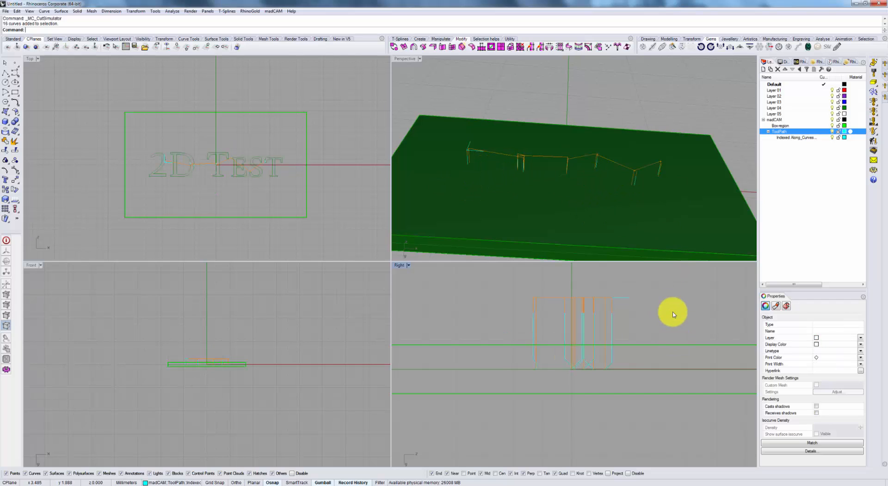
left_click(627, 298)
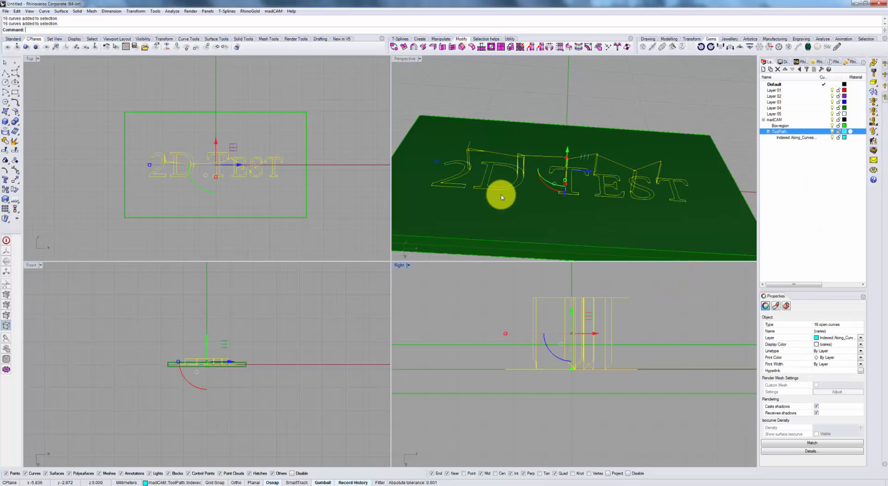
left_click(622, 296)
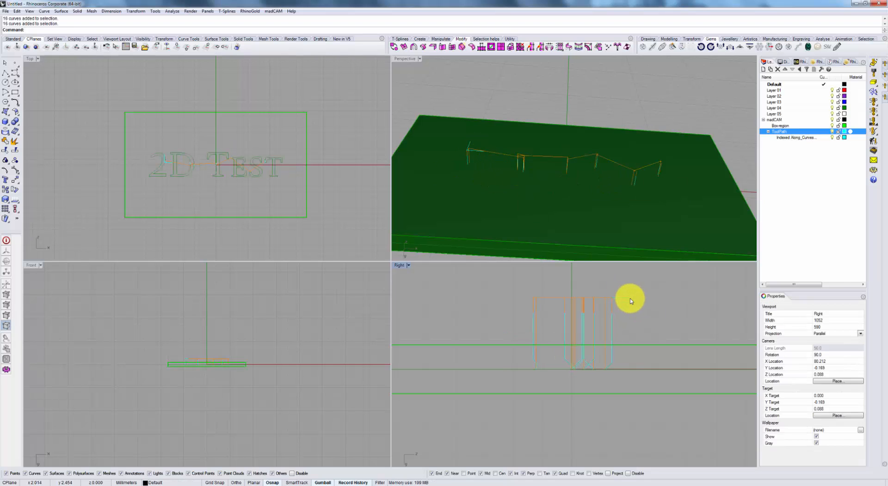
Copy and paste the toolpath group in place and check the overlapping groups without selecting either one.
left_click(617, 307)
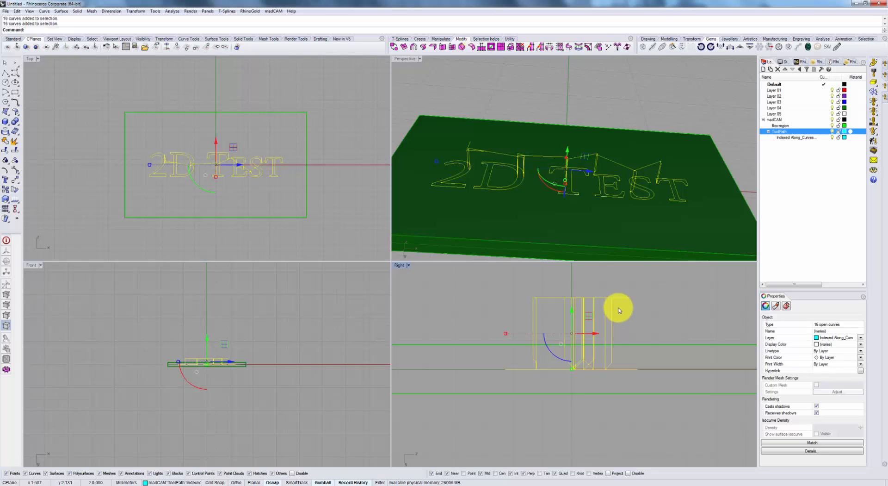
key("ctrl+c")
key("ctrl+v")
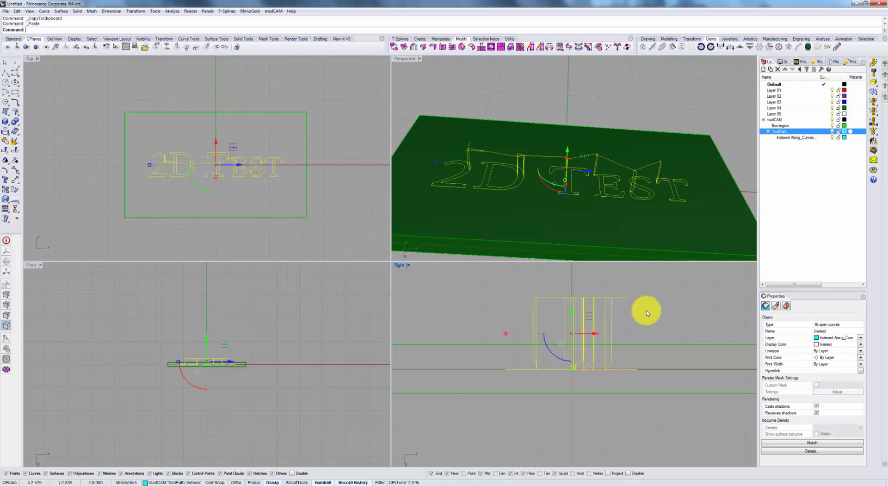
left_click(638, 298)
left_click(627, 296)
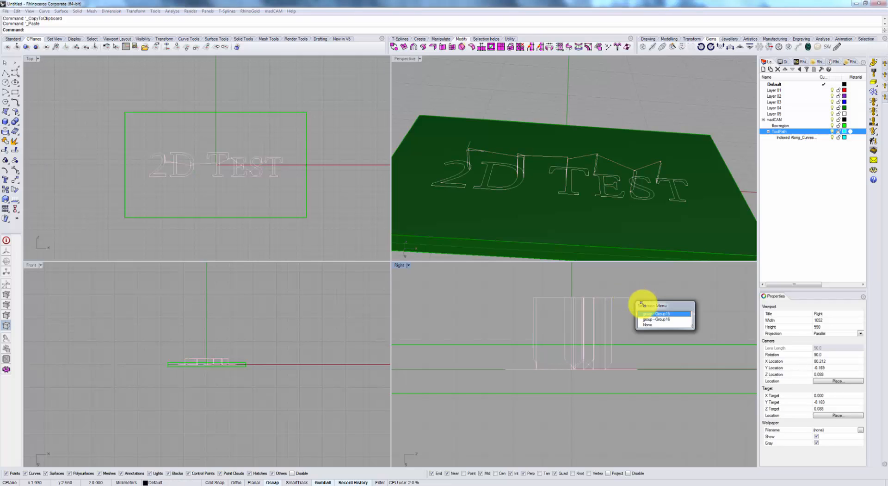
left_click(665, 290)
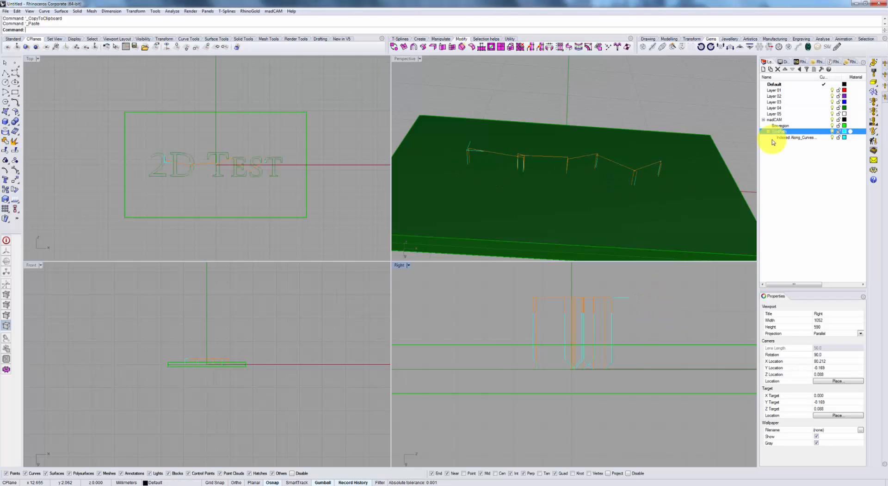
Rerun the "2D Test" toolpath in the Cut Simulator at a higher playback speed and close the simulator.
left_click(876, 153)
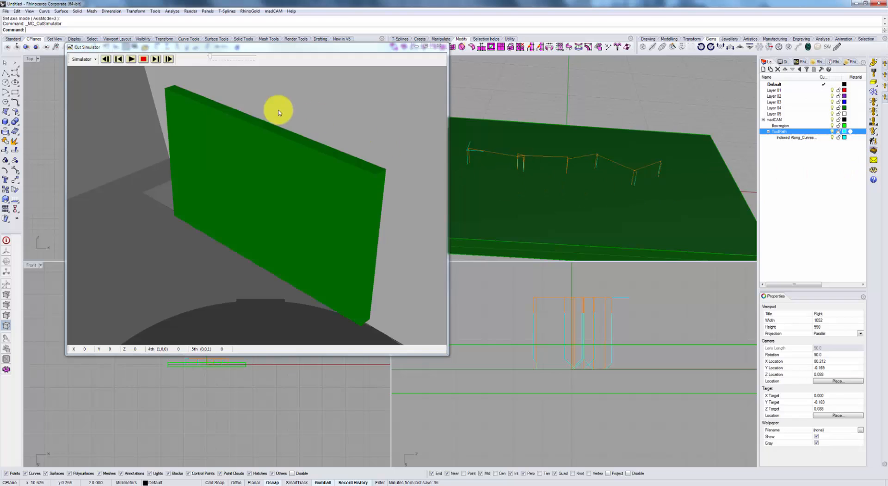
left_click(131, 59)
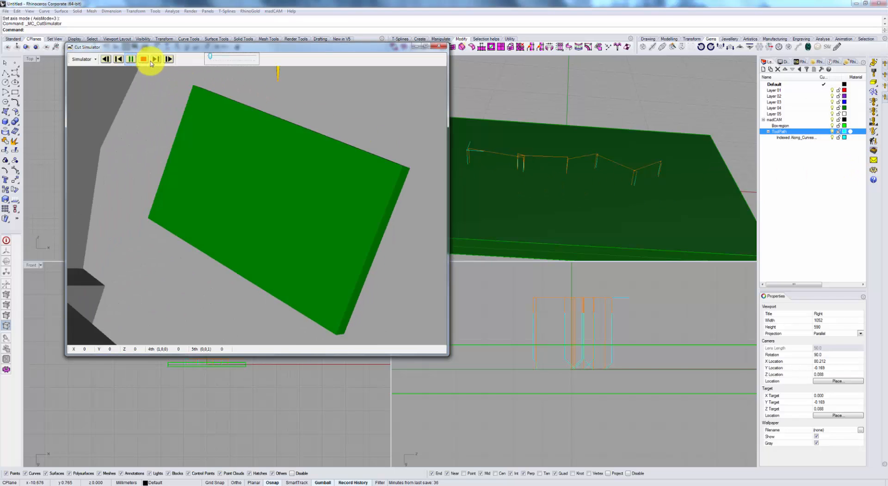
left_click_drag(211, 59, 218, 57)
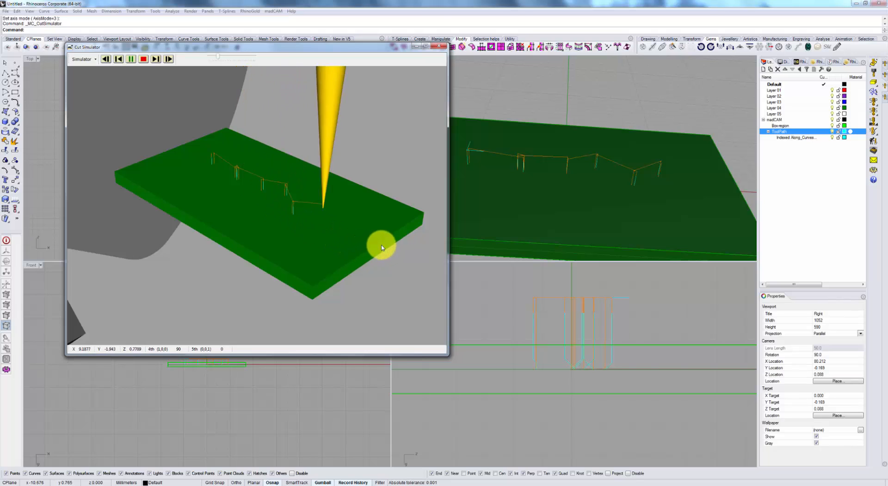
left_click(438, 45)
left_click(570, 148)
scroll(570, 167, "down", 4)
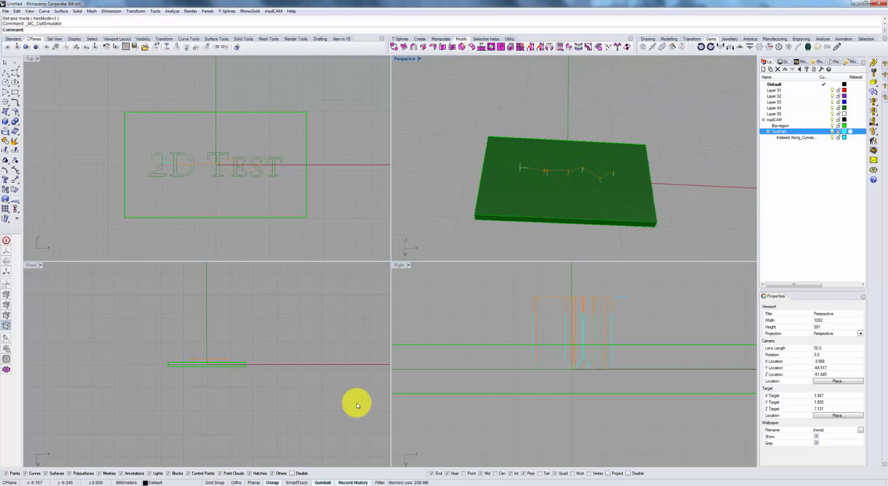
Switch to the Rhino window containing the vertical "3D TEST" plate and examine the plate and its letters.
mouse_move(88, 483)
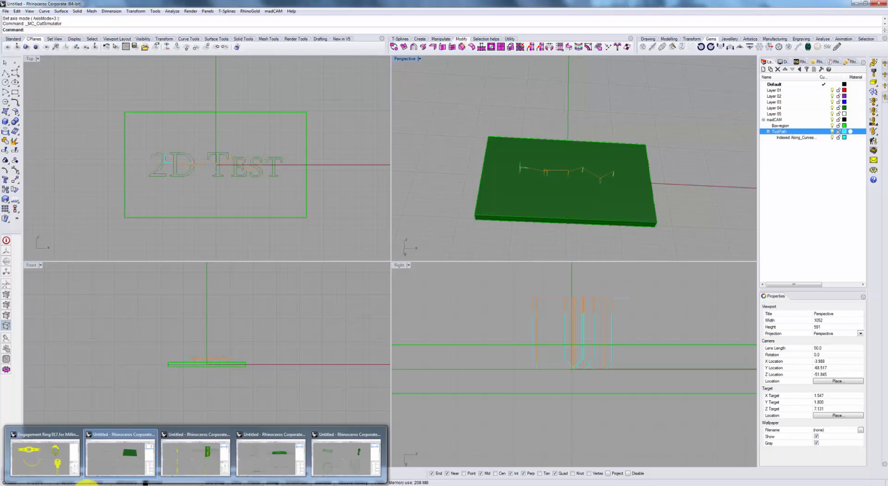
left_click(194, 464)
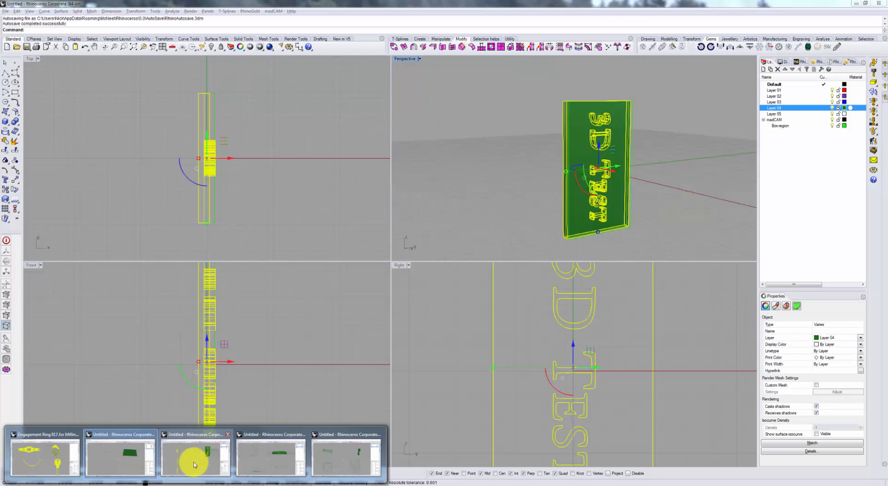
left_click(648, 196)
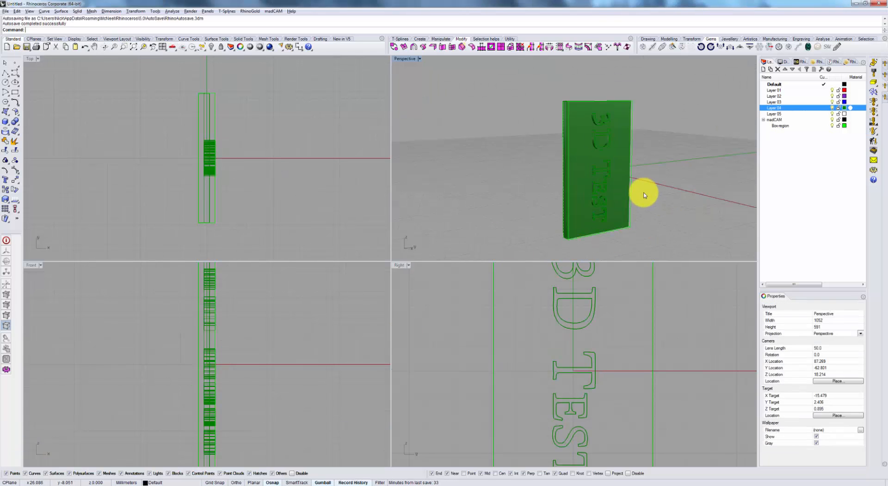
right_click_drag(644, 192, 630, 156)
left_click(630, 156)
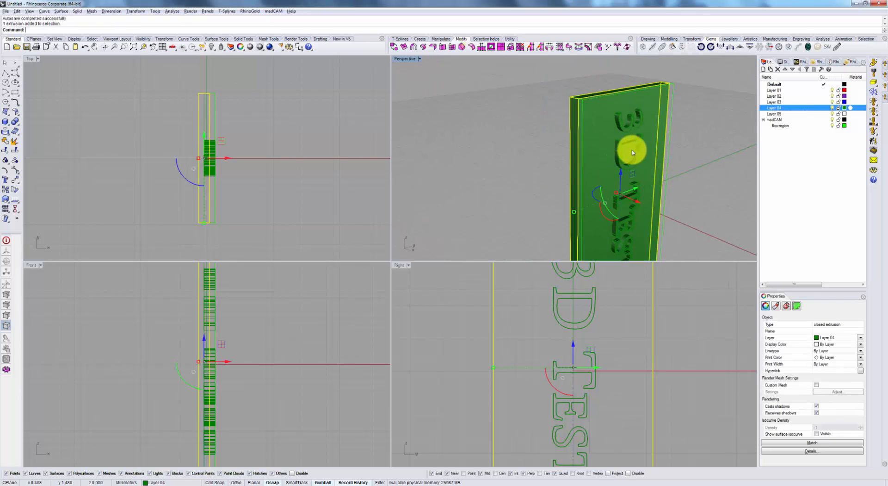
left_click(723, 177)
right_click_drag(723, 177, 695, 158)
scroll(695, 159, "down", 8)
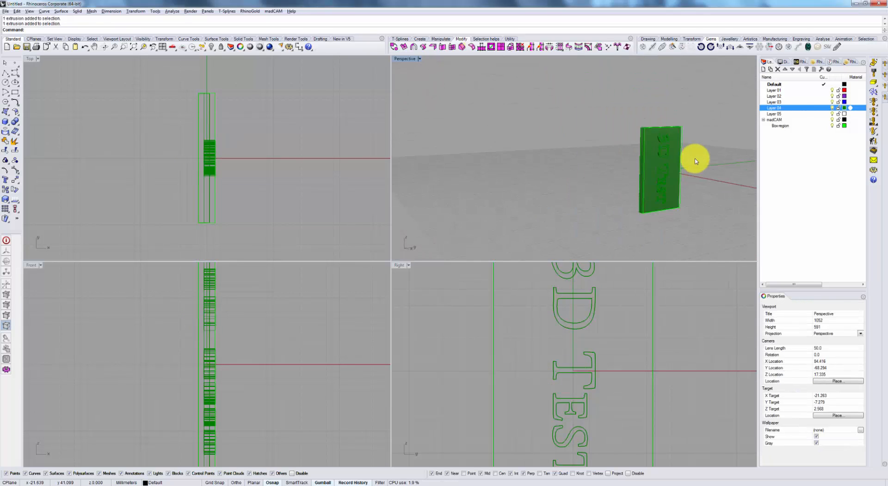
Set the "3D TEST" plate and letters as the machining model with the "NS CNC_22 Taper 0.1 - for Regular ops" cutter.
left_click_drag(709, 244, 608, 98)
right_click_drag(727, 167, 694, 159)
left_click(873, 63)
left_click(873, 73)
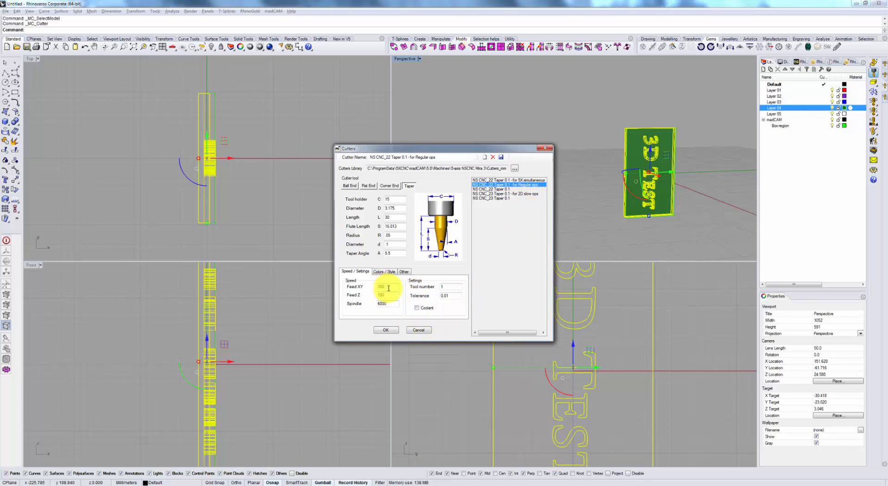
left_click(386, 329)
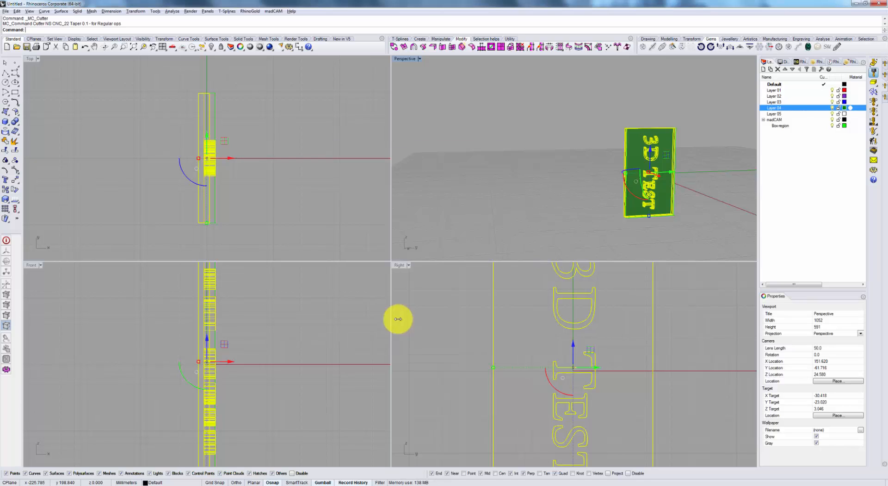
left_click(706, 181)
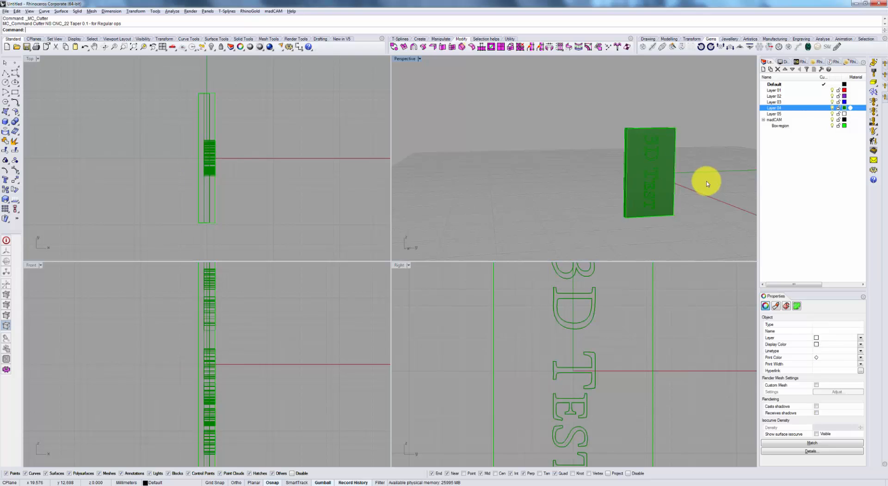
Check the "3D TEST" plate's position on the machine model in the Cut Simulator and close it.
left_click(871, 154)
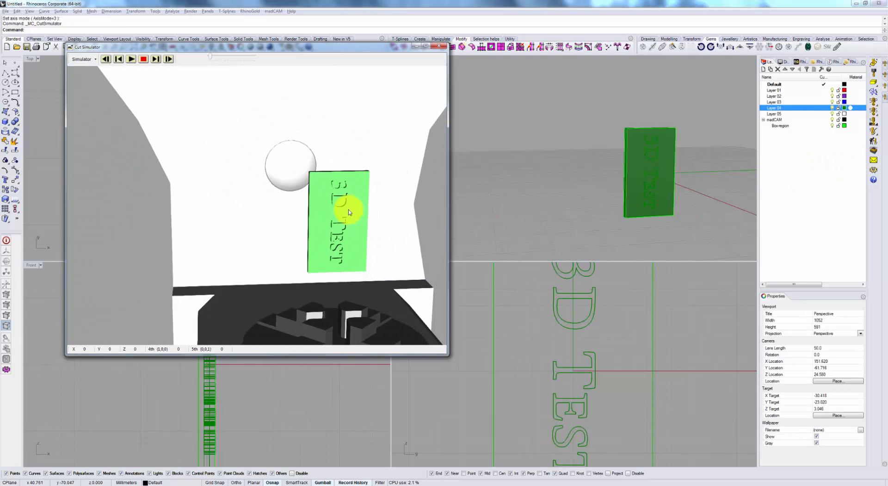
left_click_drag(348, 212, 343, 252)
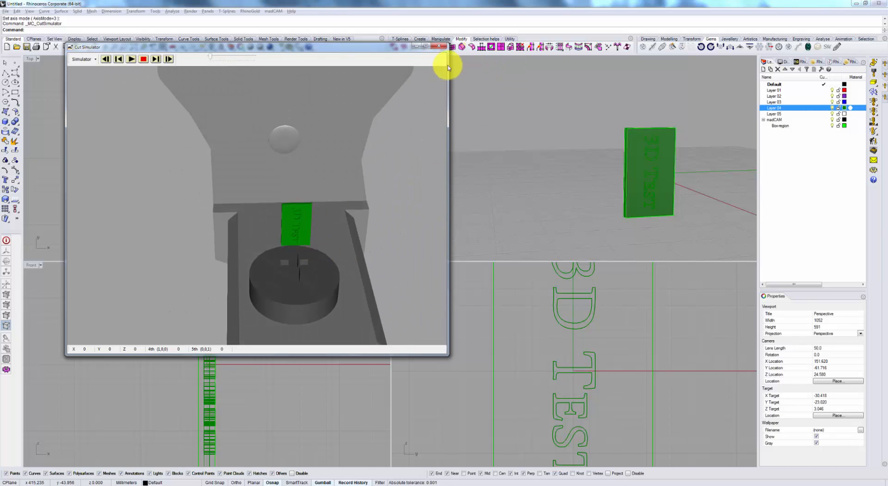
left_click(442, 47)
Review the indexed 5-axis direction options for the plate and accept the Top direction.
right_click_drag(611, 157, 472, 174)
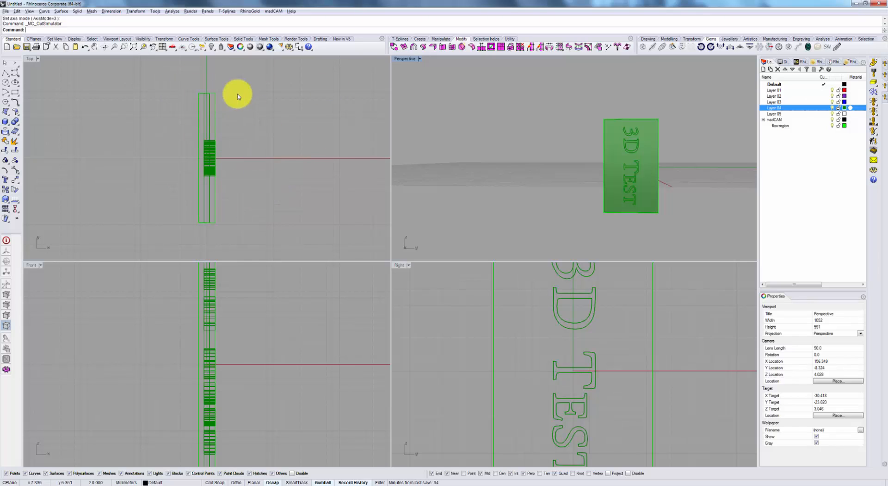
left_click(873, 91)
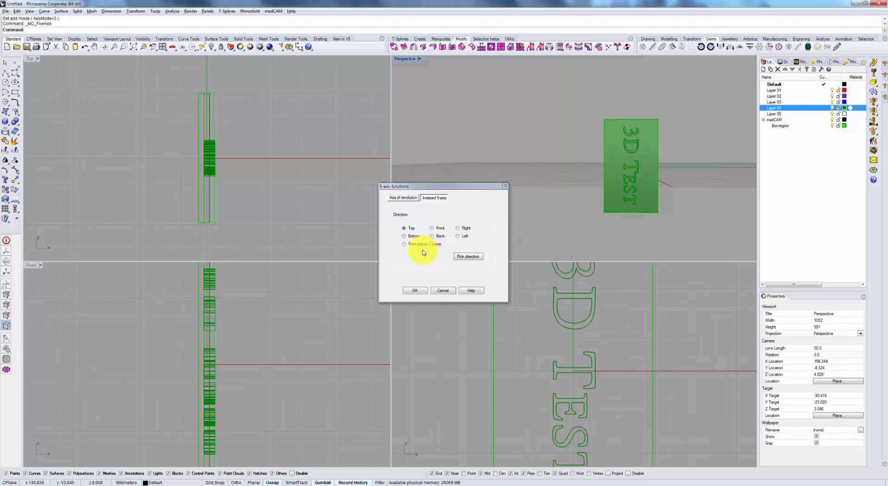
left_click(416, 290)
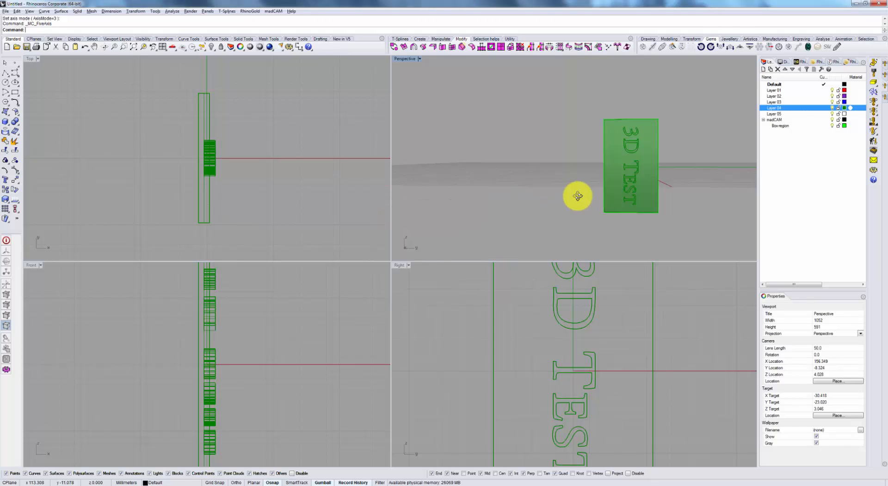
Try the World Front construction plane on the viewports and switch them to World Right.
right_click_drag(577, 198, 321, 139)
left_click(41, 38)
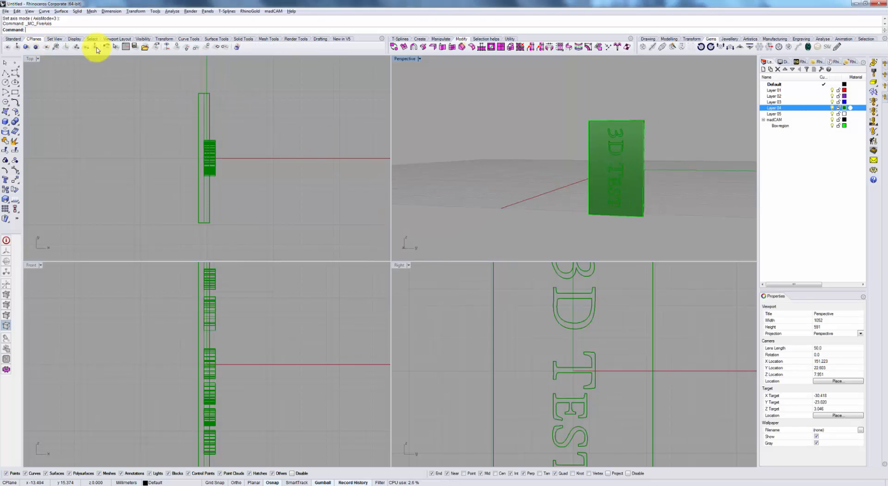
left_click(195, 50)
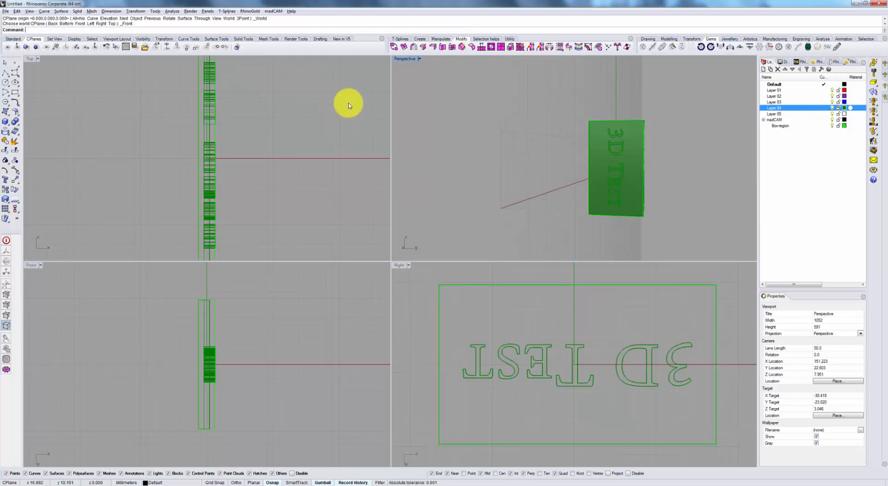
right_click_drag(559, 155, 526, 144)
left_click(215, 47)
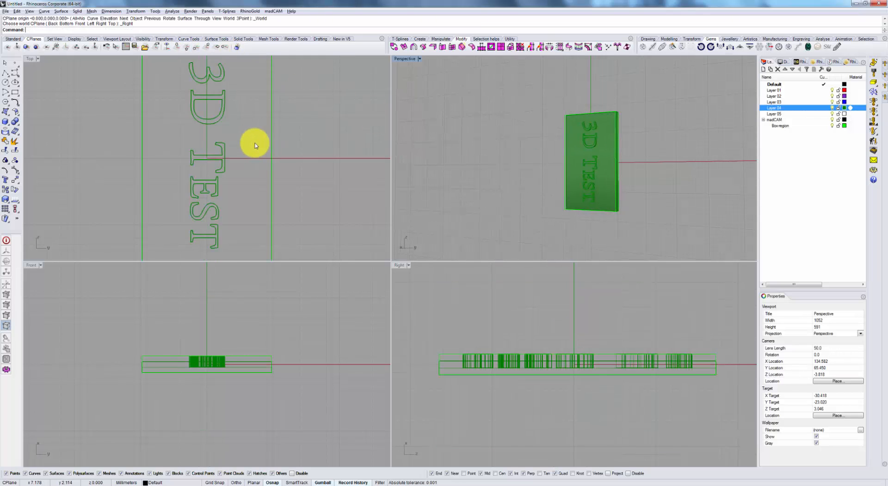
Shade the Top viewport and compare the "3D TEST" plate's orientation there with the Perspective view.
scroll(254, 143, "down", 3)
right_click_drag(273, 146, 282, 150)
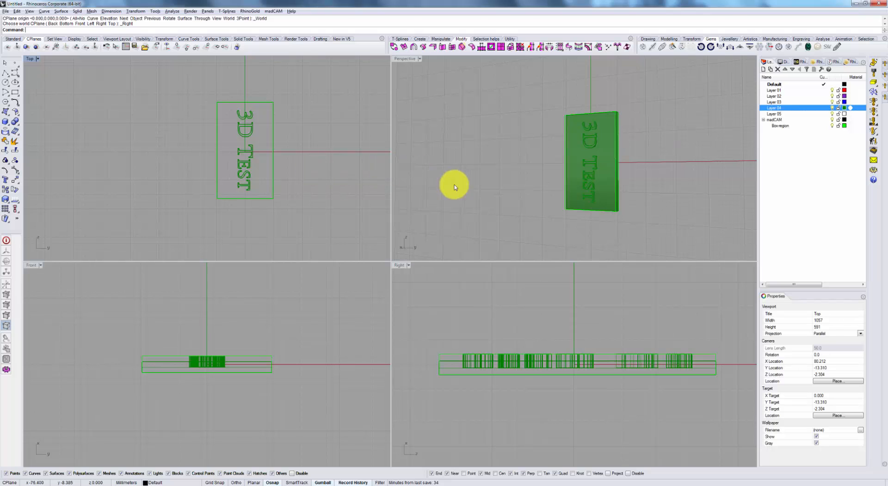
right_click_drag(517, 189, 531, 193)
mouse_move(320, 165)
right_mouse_down()
mouse_move(315, 179)
mouse_move(313, 169)
right_mouse_up()
key("ctrl+alt+s")
scroll(245, 141, "up", 4)
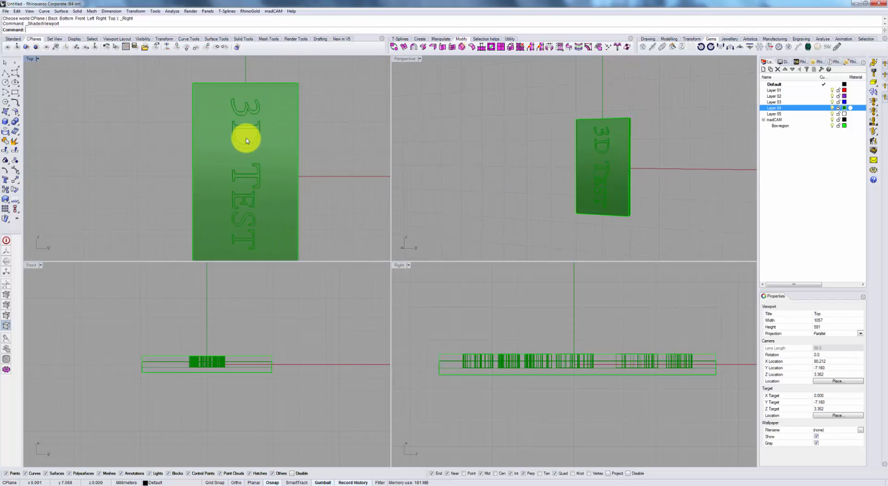
scroll(252, 134, "down", 5)
scroll(251, 135, "up", 1)
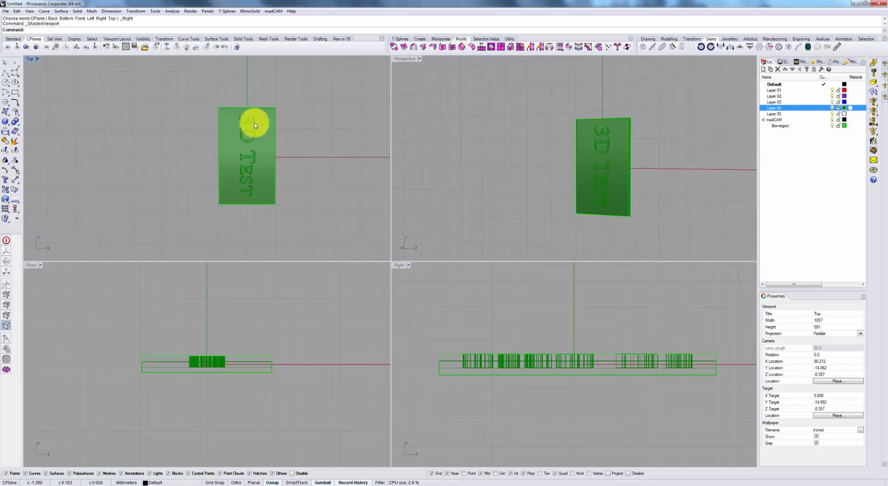
right_click_drag(537, 180, 554, 177)
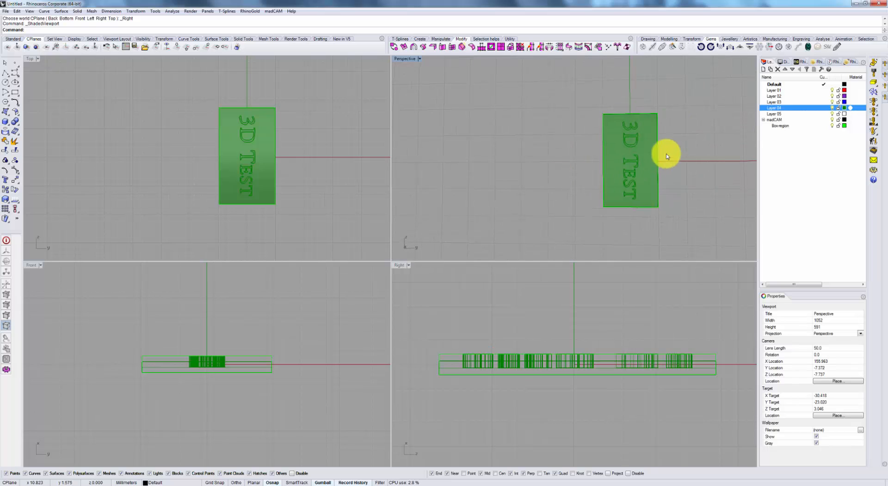
Line up the Perspective view of the "3D TEST" plate with the shaded Top viewport and check how the lettering reads in both.
scroll(638, 131, "up", 5)
scroll(638, 131, "down", 5)
scroll(638, 131, "down", 2)
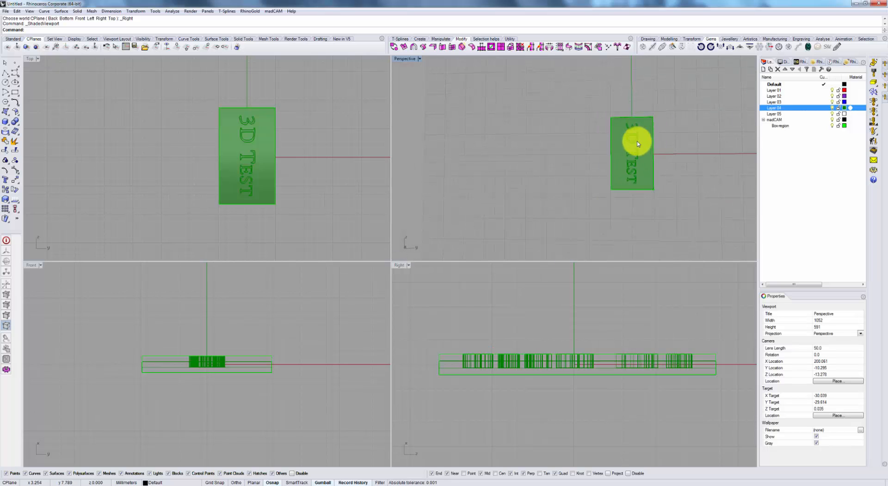
scroll(263, 150, "up", 3)
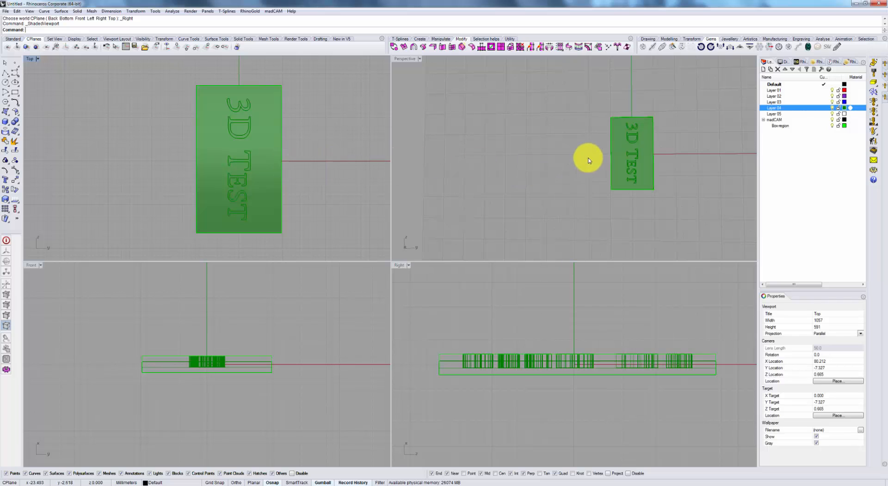
mouse_move(663, 160)
right_mouse_down()
mouse_move(685, 179)
mouse_move(664, 169)
right_mouse_up()
scroll(594, 105, "up", 4)
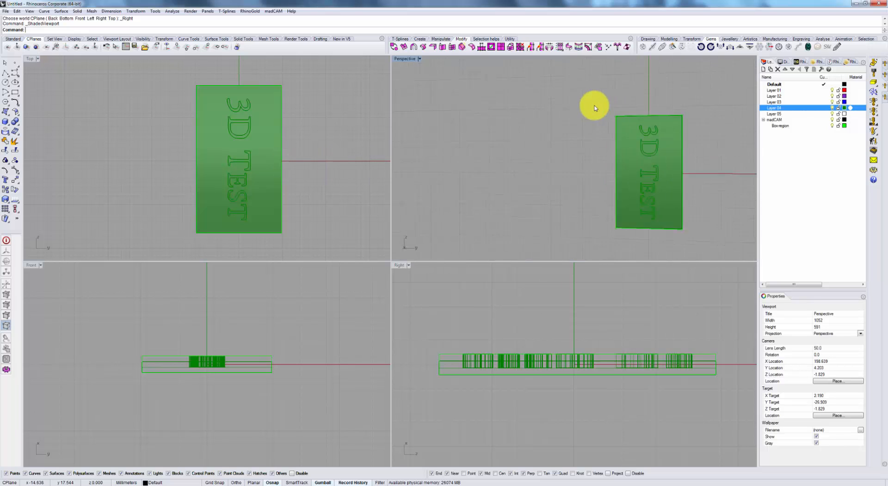
scroll(601, 113, "up", 2)
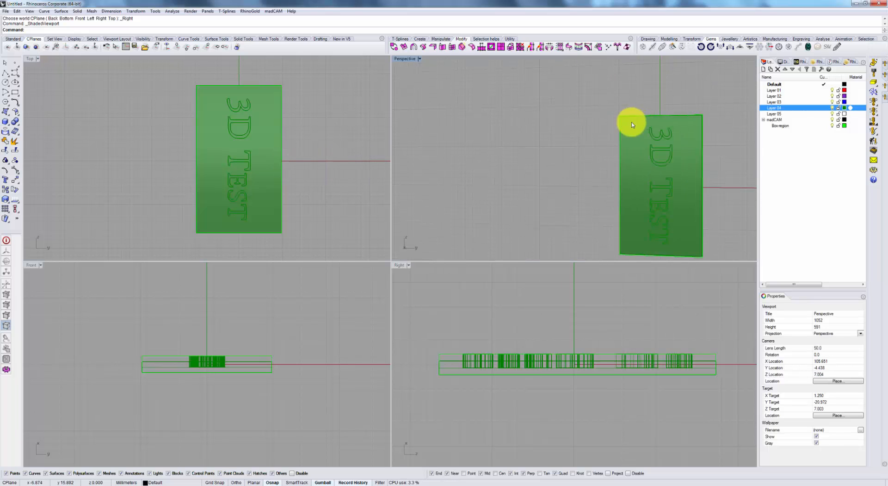
Select all the letter extrusions of the "3D TEST" text in the Top viewport.
left_click(245, 106)
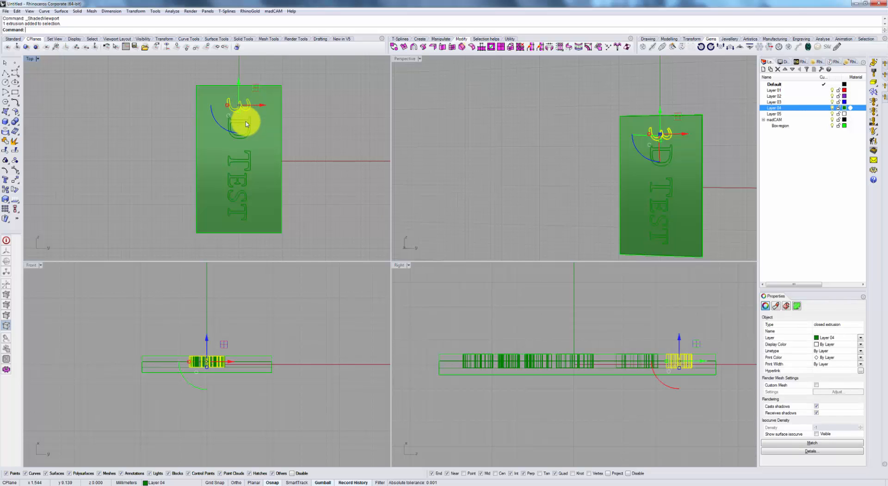
left_click(247, 124, "shift")
left_click(245, 162, "shift")
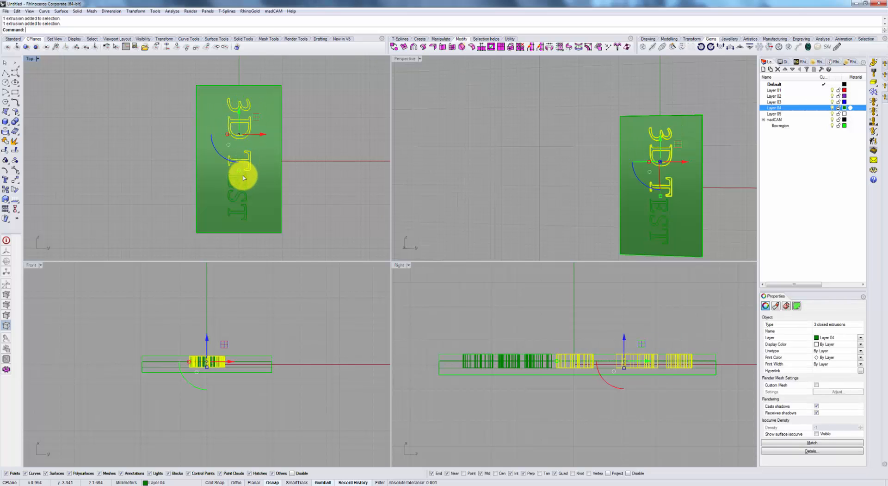
left_click(243, 175, "shift")
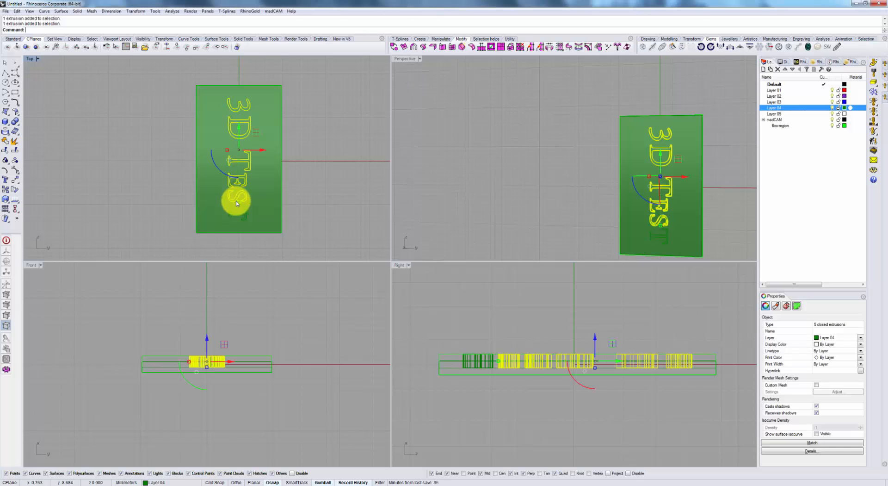
left_click(242, 211, "shift")
left_click(242, 213, "shift")
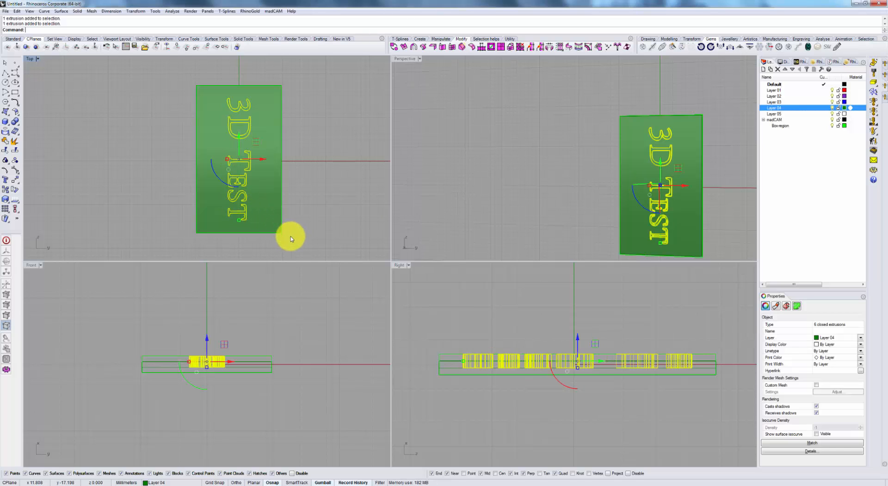
Select only the plate's base extrusion beneath the letters and create its curves with the Silhouette command.
left_click(283, 235)
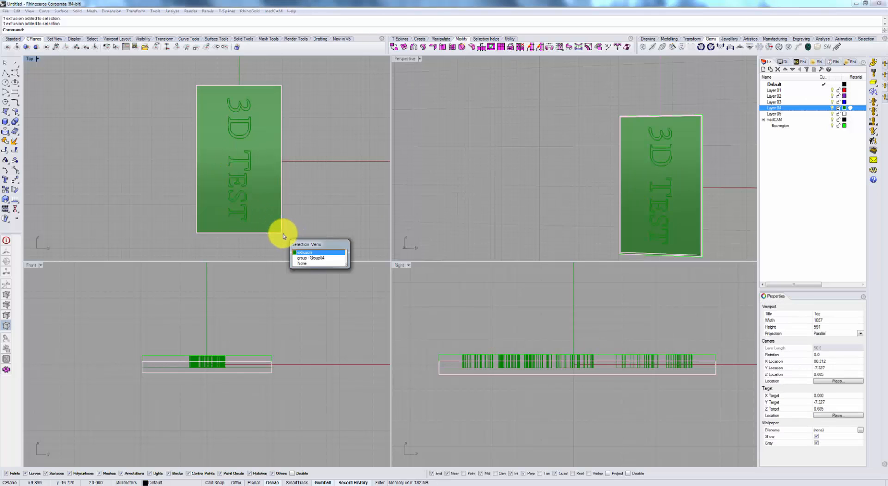
left_click(296, 242)
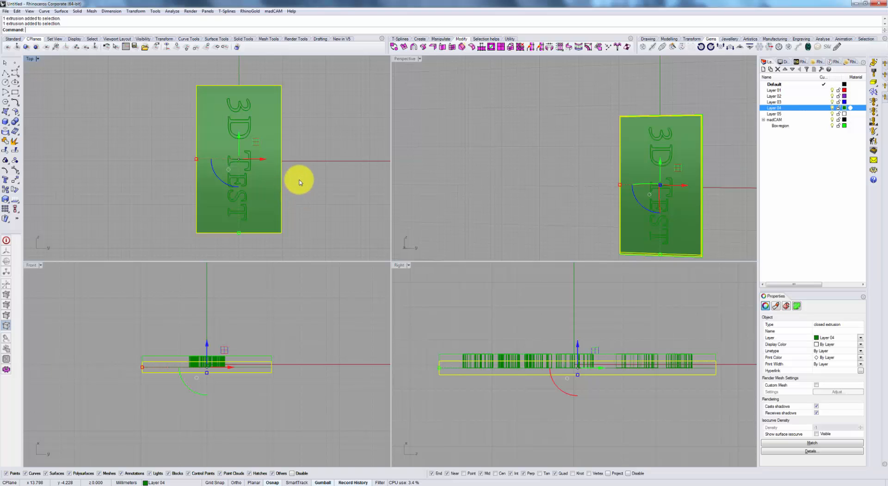
right_click_drag(299, 179, 326, 175)
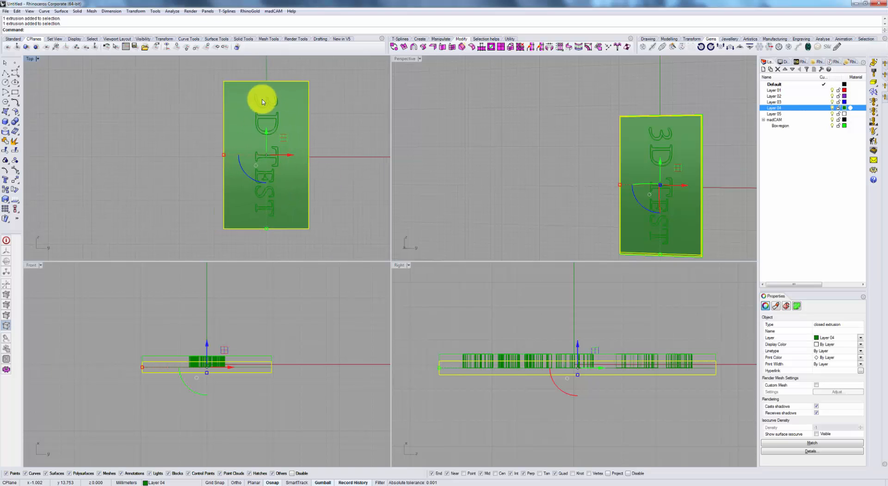
right_click_drag(584, 170, 594, 127)
left_click(345, 124)
left_click(302, 127)
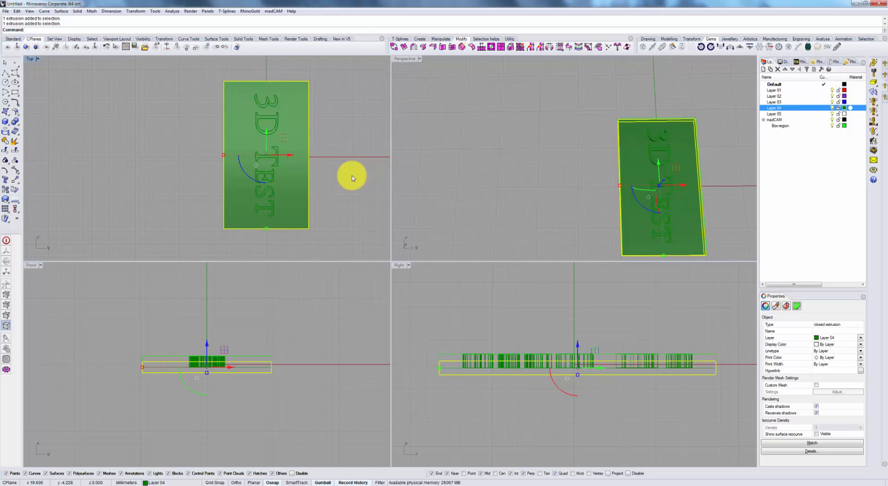
type("Si")
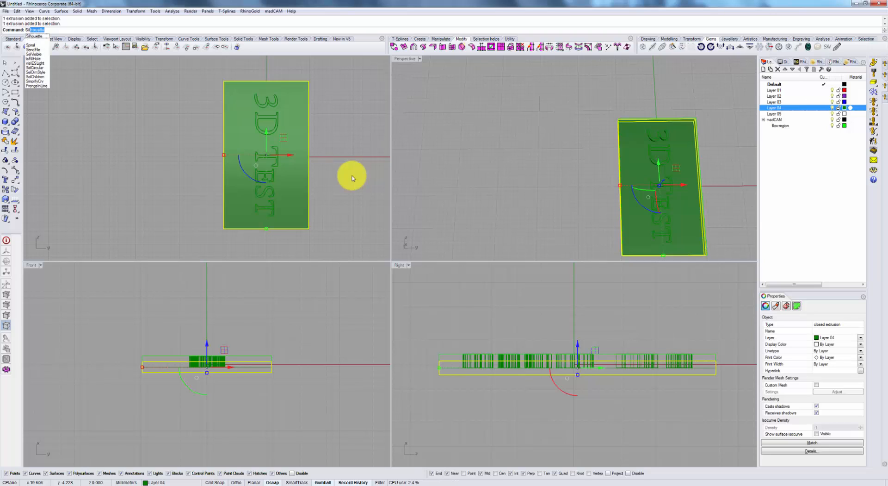
key("Return")
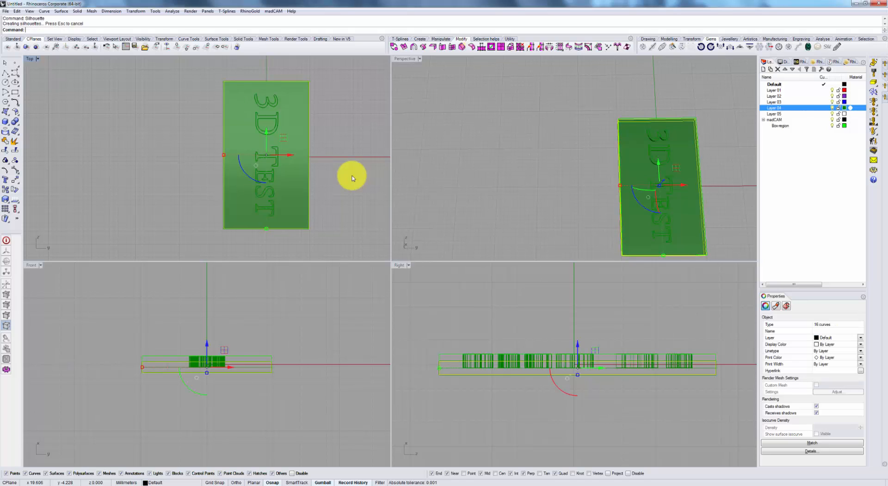
Combine the silhouette curves into one closed plate outline with CurveBoolean, setting DeleteInput to All and keeping the region inside the plate.
type("CurveBoolean")
key("Return")
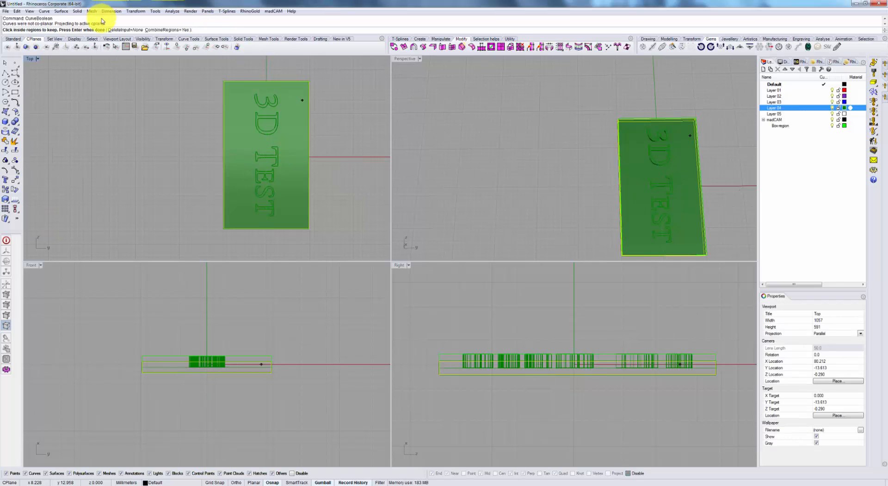
left_click(127, 30)
type("a")
key("Return")
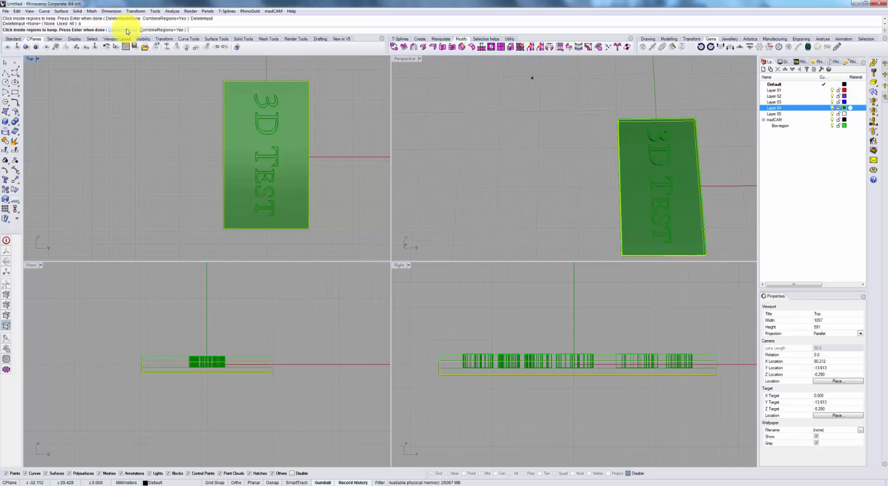
left_click(341, 117)
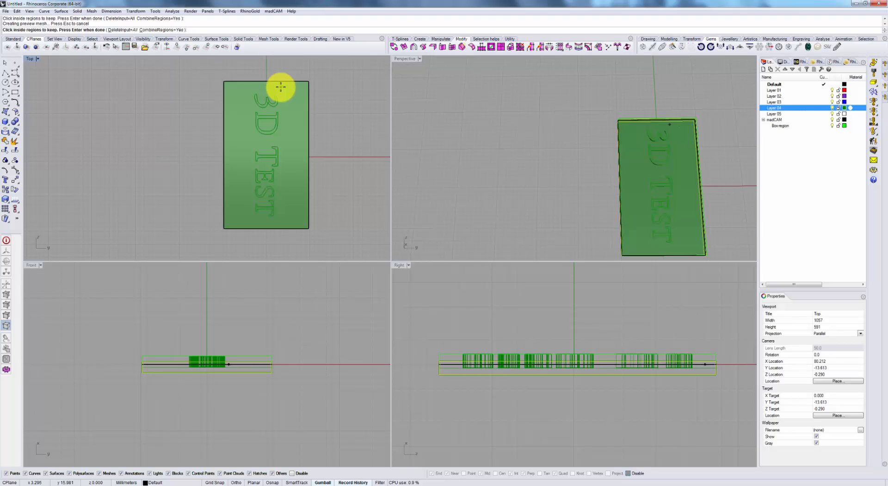
key("Return")
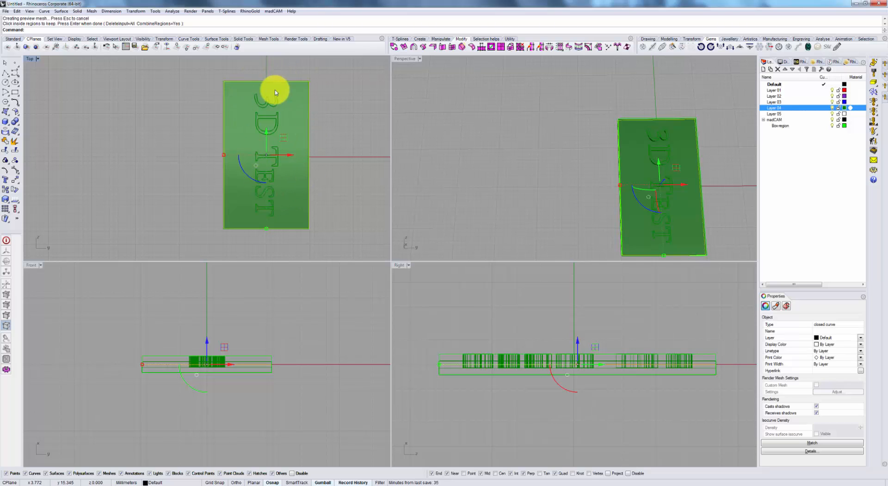
Create a 5-axis From Boundary Curves toolpath from the plate outline with a step over of .05 and the ZigZag X link method.
right_click_drag(666, 205, 638, 148)
scroll(638, 147, "down", 3)
right_click_drag(289, 138, 300, 141)
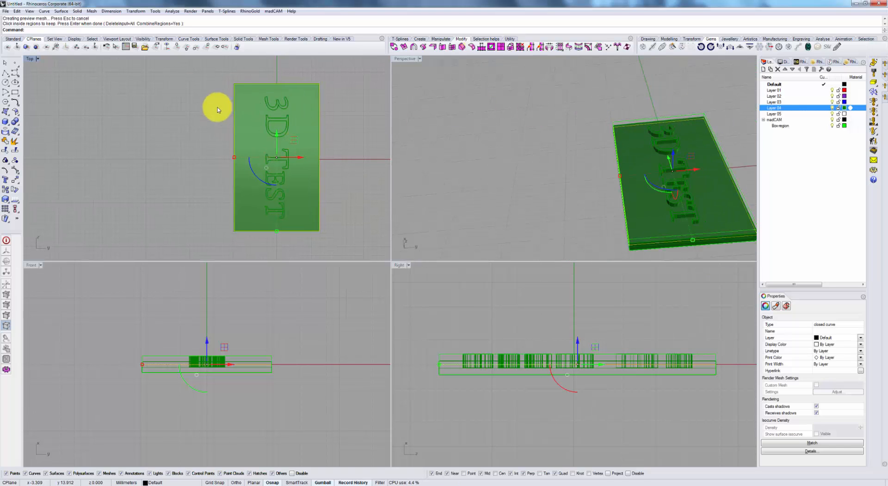
left_click(875, 133)
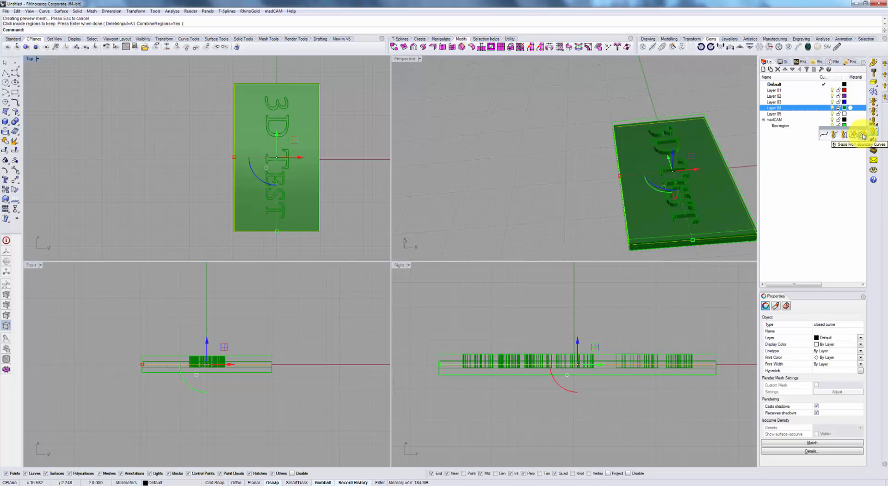
left_click(863, 136)
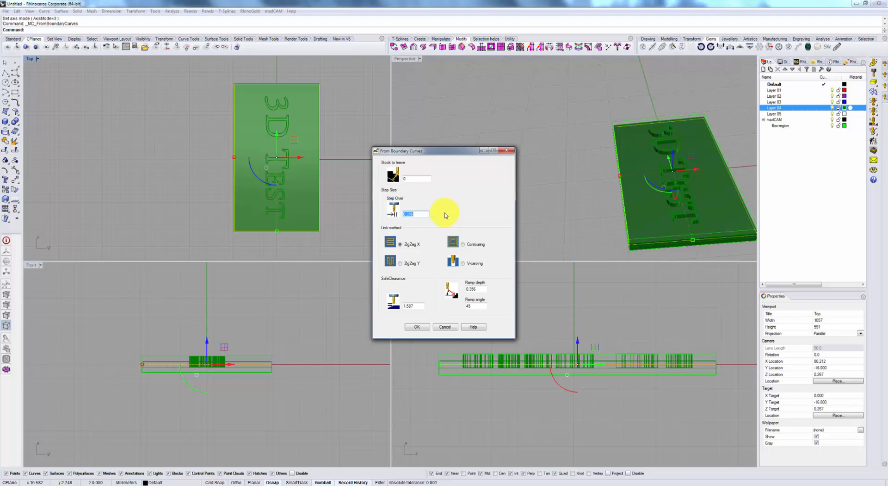
type("0")
key("BackSpace")
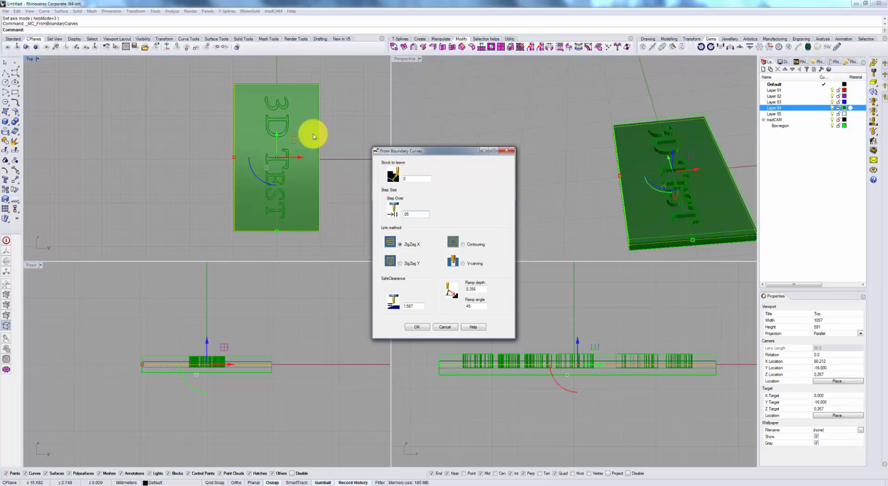
left_click(416, 326)
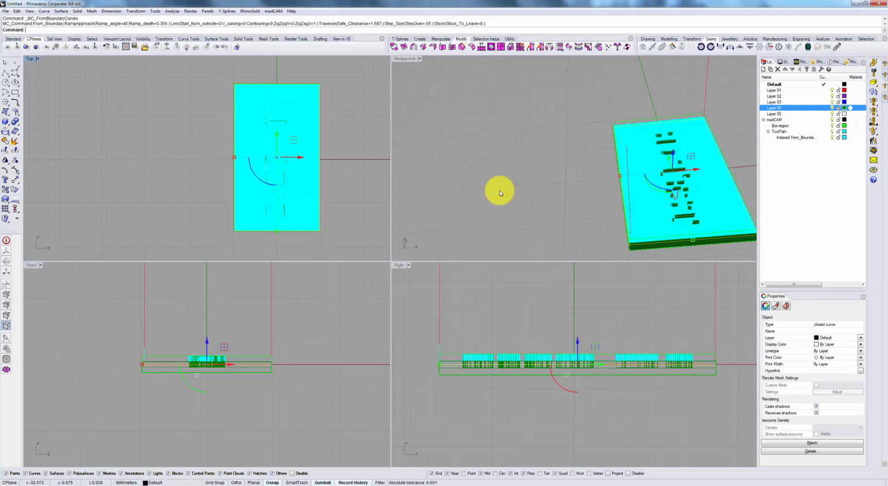
Examine the zigzag toolpath across the plate's face and the spacing of its passes at the plate's front corner.
right_click_drag(522, 197, 544, 194)
right_click_drag(726, 157, 620, 138, "shift")
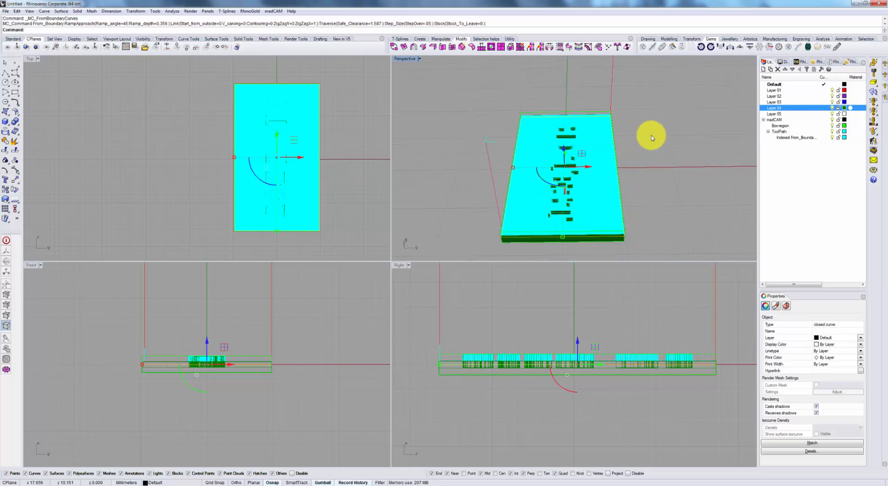
left_click(653, 136)
scroll(659, 134, "down", 2)
right_click_drag(591, 234, 468, 146)
scroll(468, 144, "up", 2)
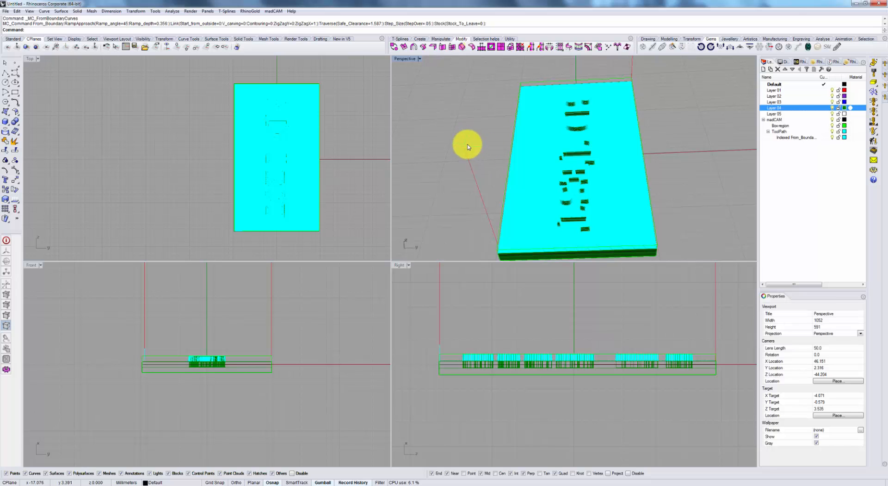
right_click_drag(477, 151, 469, 95)
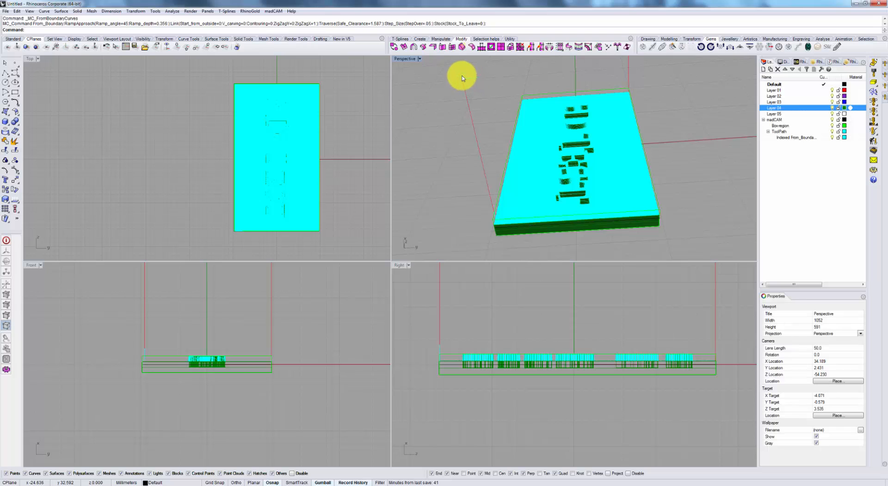
scroll(498, 207, "up", 5)
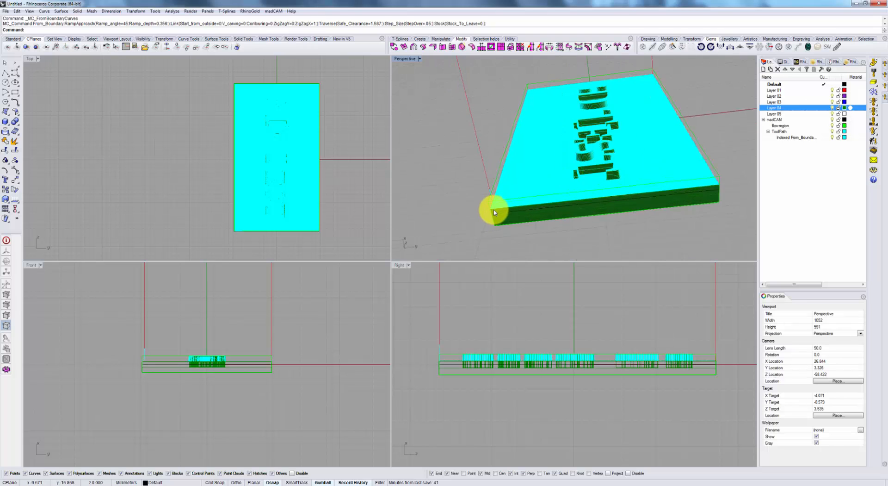
scroll(483, 221, "up", 3)
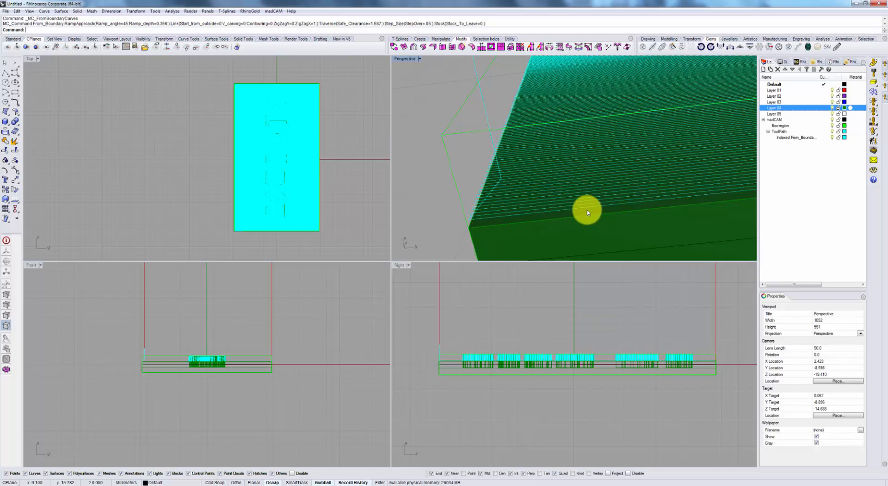
scroll(551, 206, "down", 2)
scroll(488, 213, "up", 3)
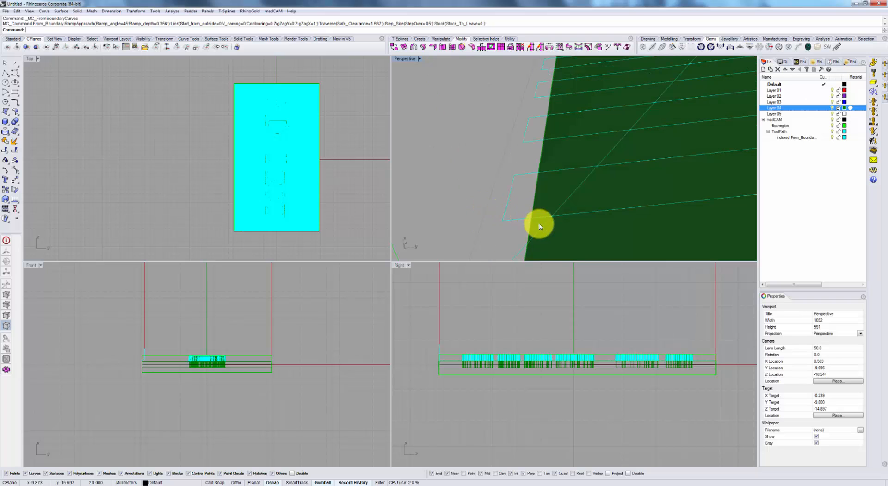
scroll(508, 181, "down", 10)
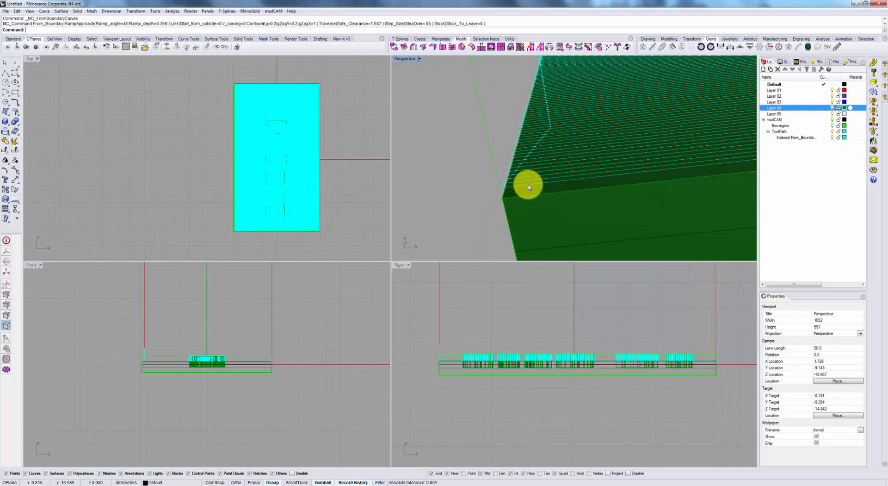
Examine up close how the toolpath passes follow the walls of the raised letters.
right_click_drag(736, 133, 557, 134, "shift")
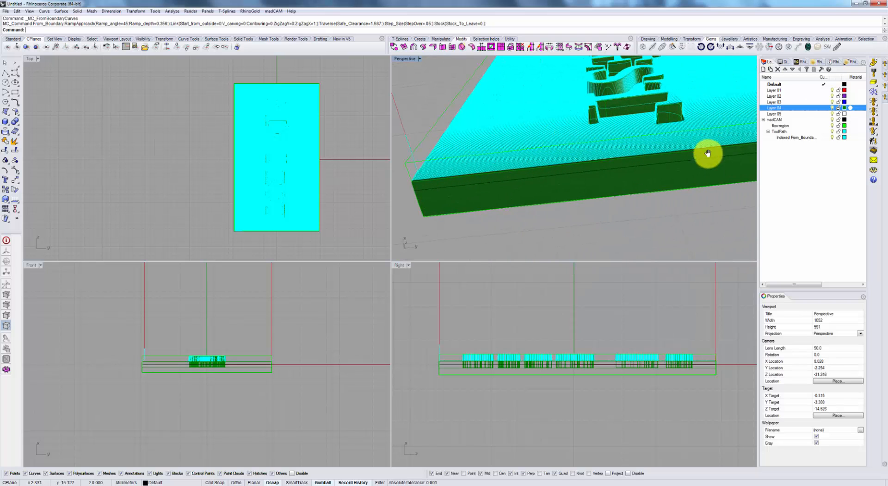
right_click_drag(708, 154, 666, 148)
scroll(665, 148, "up", 8)
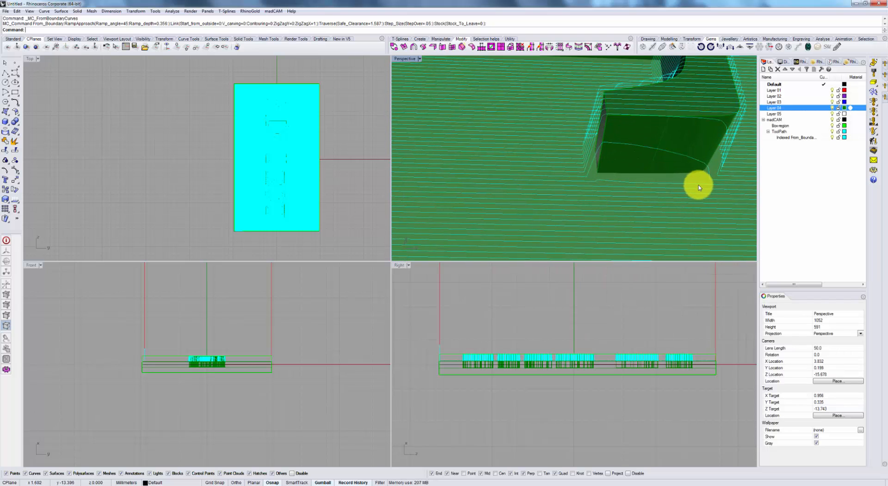
scroll(623, 118, "down", 6)
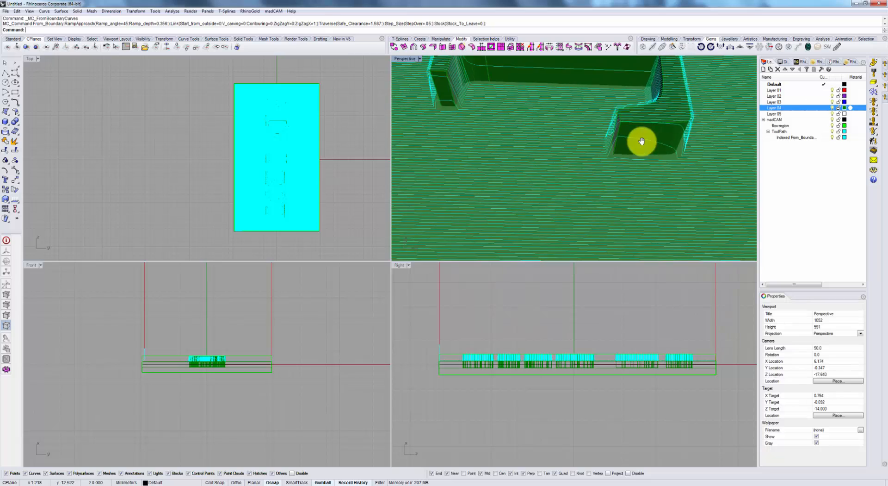
right_click_drag(640, 143, 611, 133)
scroll(657, 222, "up", 8)
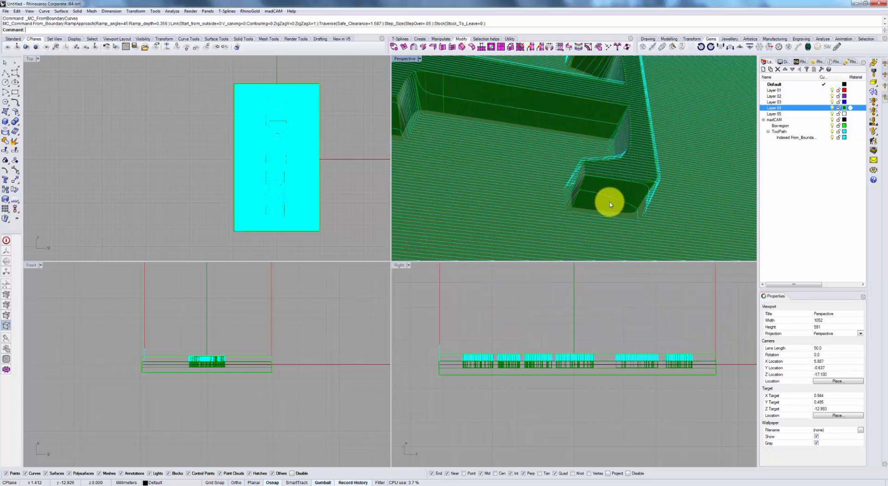
right_click_drag(563, 191, 654, 221)
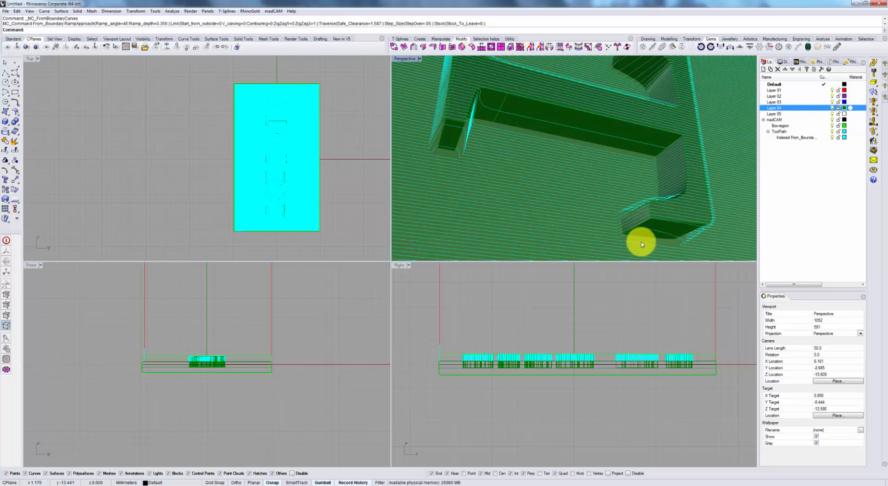
Examine the toolpath passes around the letter T's corners from several angles, and across the full TEST lettering and plate.
scroll(633, 238, "up", 5)
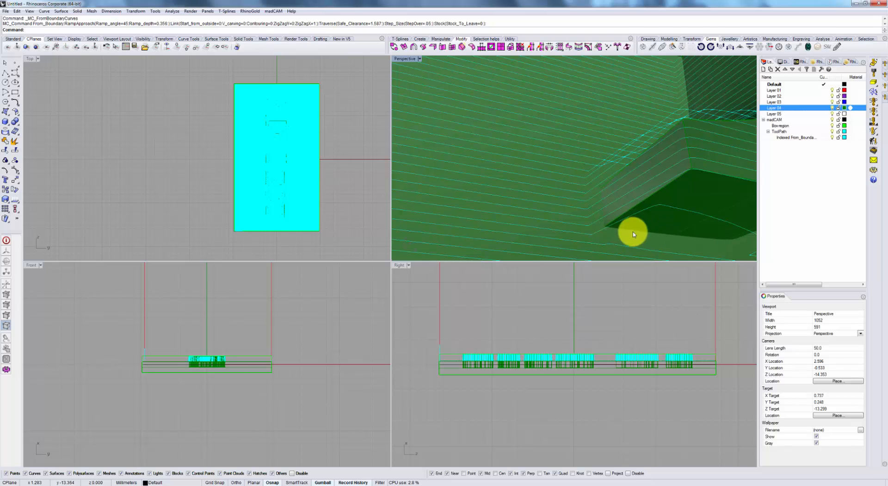
scroll(652, 225, "down", 4)
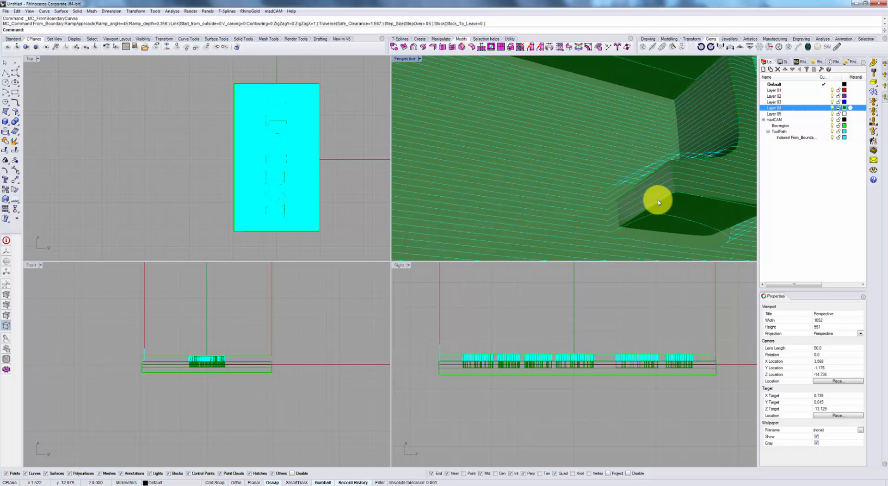
scroll(695, 213, "down", 2)
right_click_drag(664, 177, 664, 196)
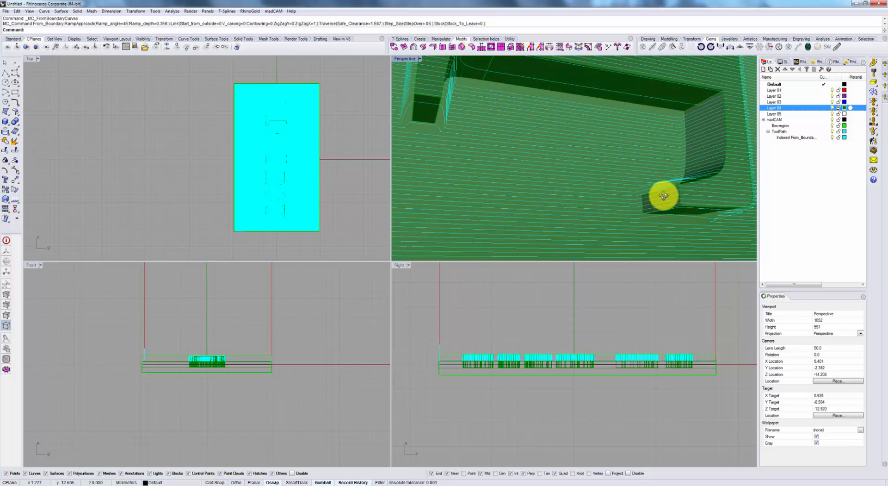
scroll(675, 190, "down", 2)
scroll(675, 190, "up", 5)
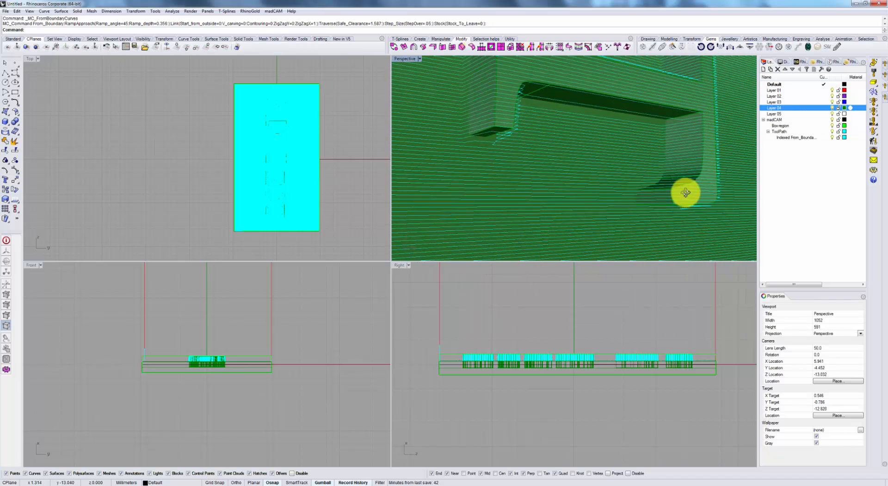
scroll(628, 196, "down", 2)
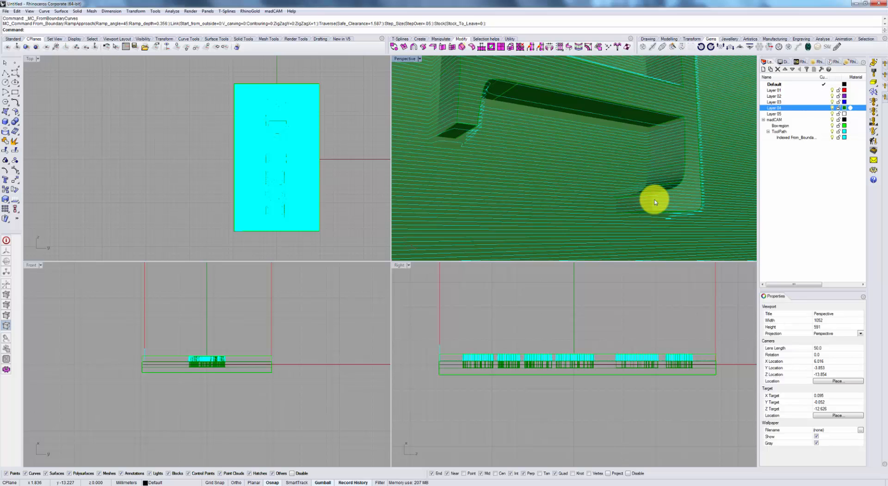
scroll(654, 199, "down", 4)
right_click_drag(657, 198, 639, 185)
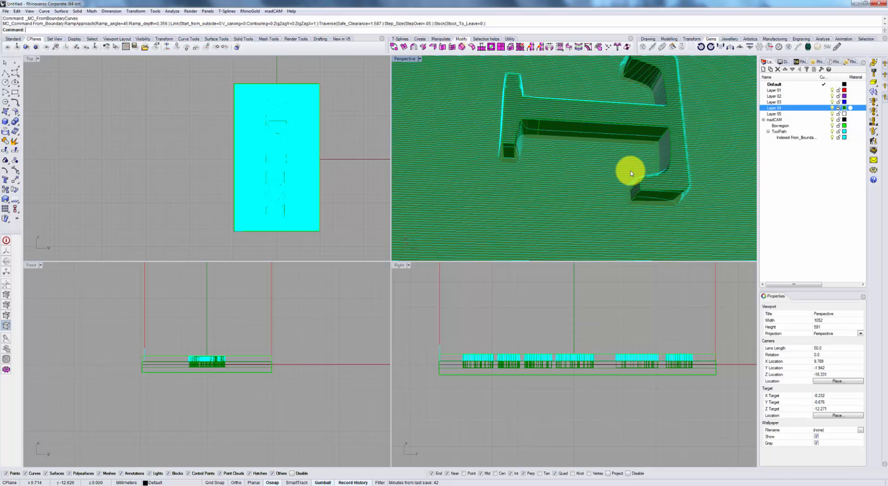
scroll(630, 152, "down", 5)
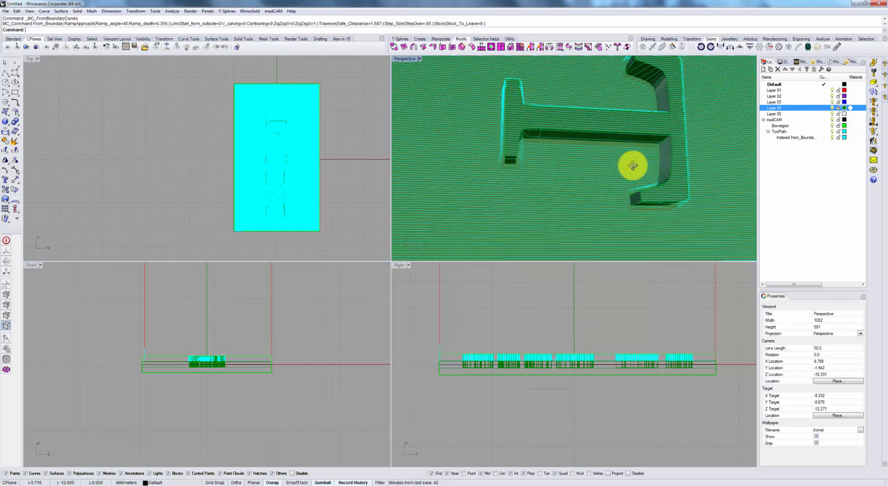
scroll(625, 153, "down", 8)
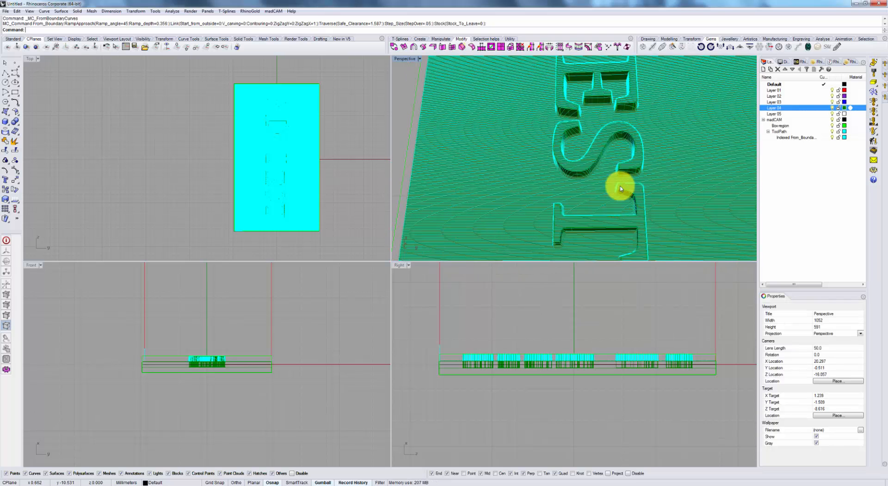
right_click_drag(661, 152, 664, 175, "shift")
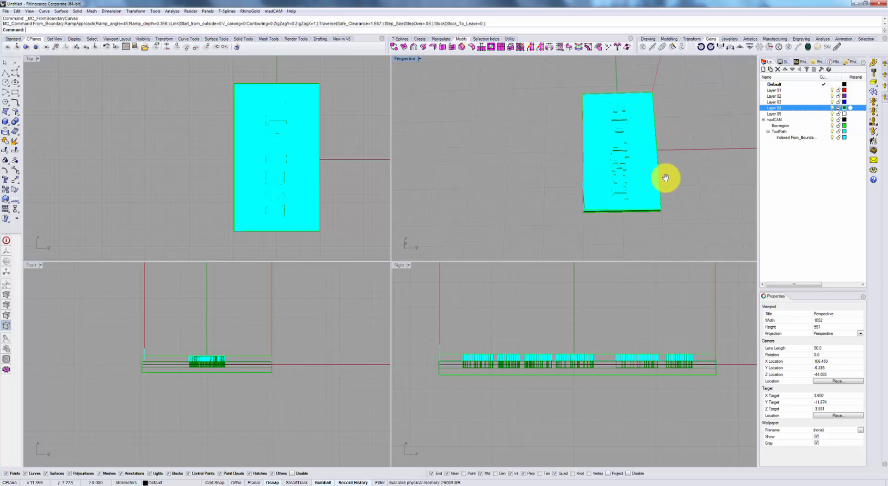
Run the cut simulation of the plate toolpath with the whole machine in view, and increase the playback speed.
left_click(873, 153)
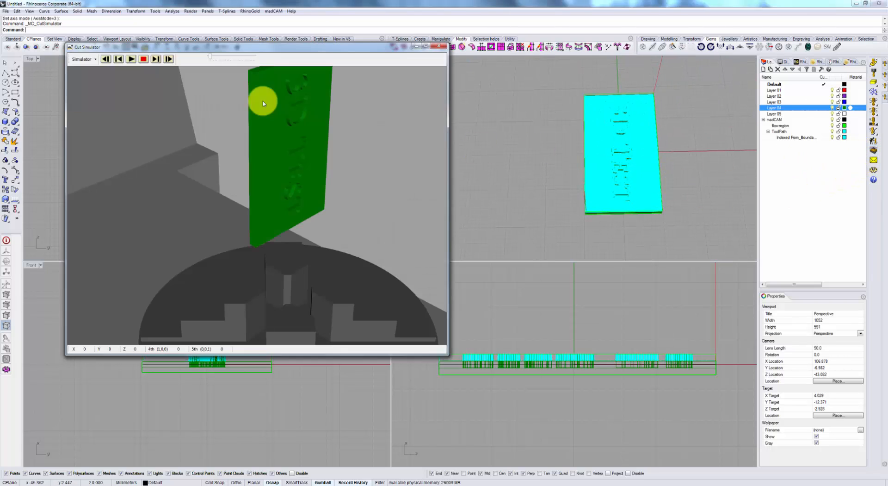
left_click(144, 63)
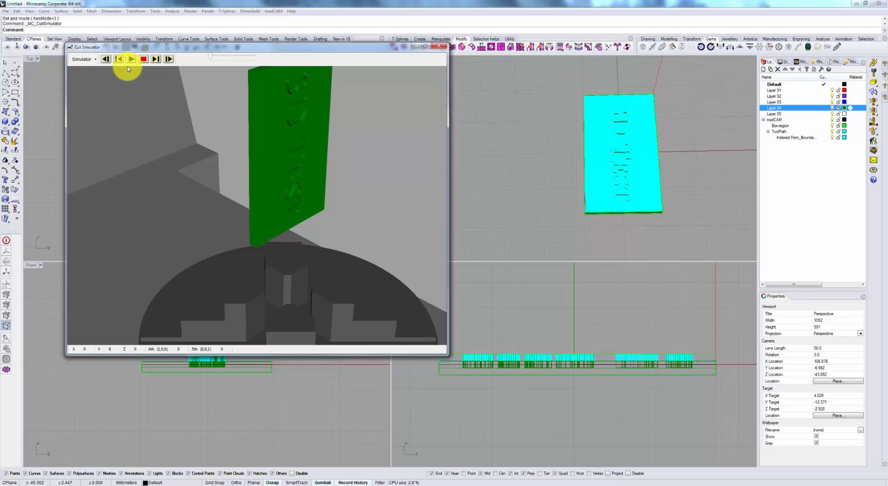
left_click(129, 59)
left_click_drag(145, 76, 273, 205)
scroll(287, 209, "down", 5)
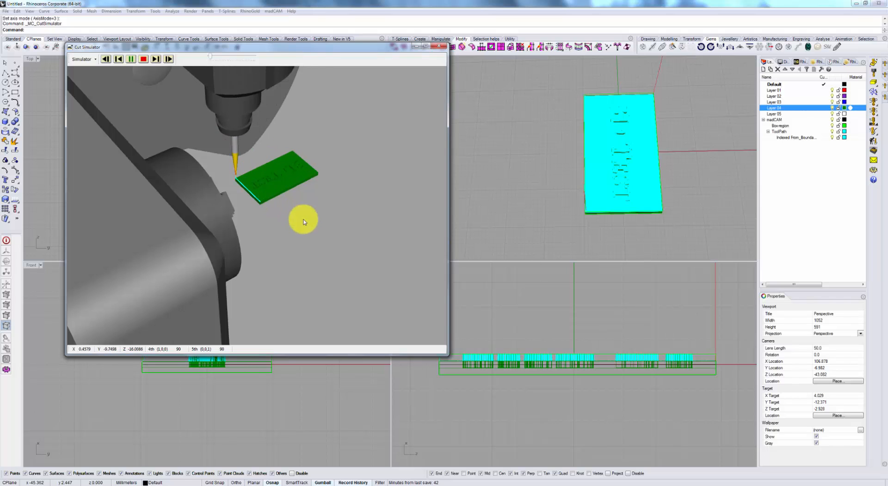
left_click_drag(210, 56, 242, 58)
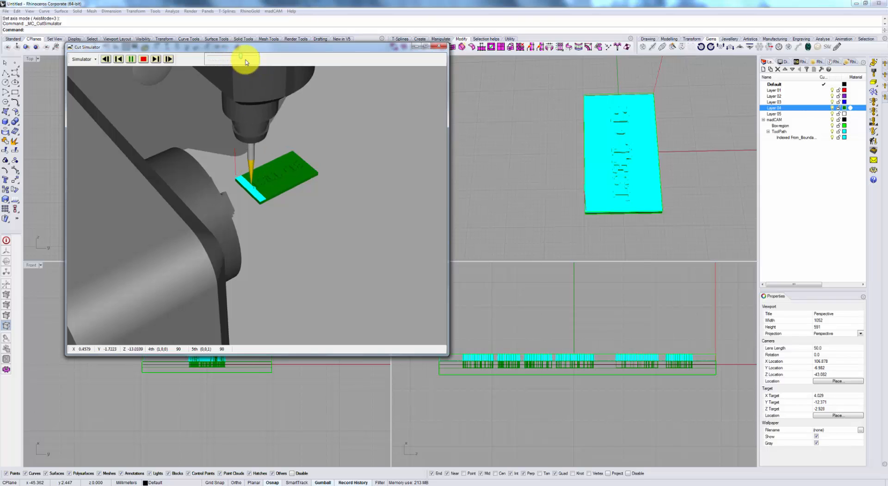
Inspect the simulated cut around the plate's end letter and the spindle near the chuck, and end and close the simulation.
right_click_drag(272, 193, 289, 216)
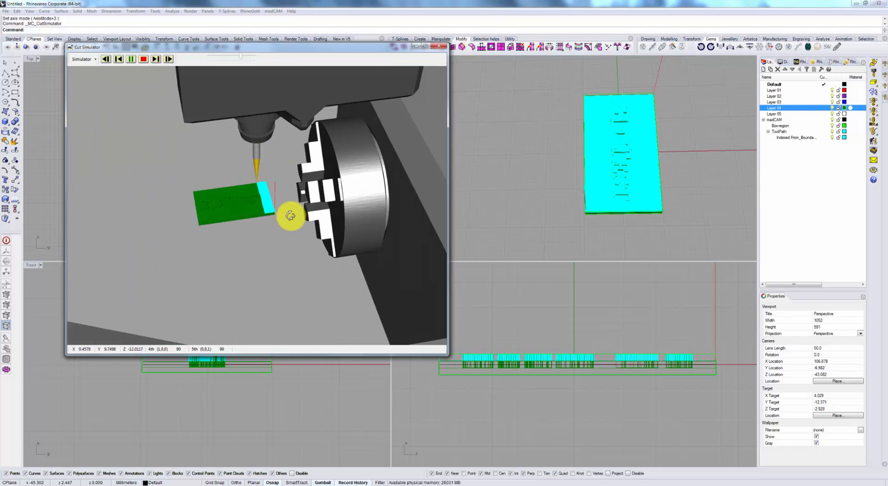
scroll(259, 217, "up", 8)
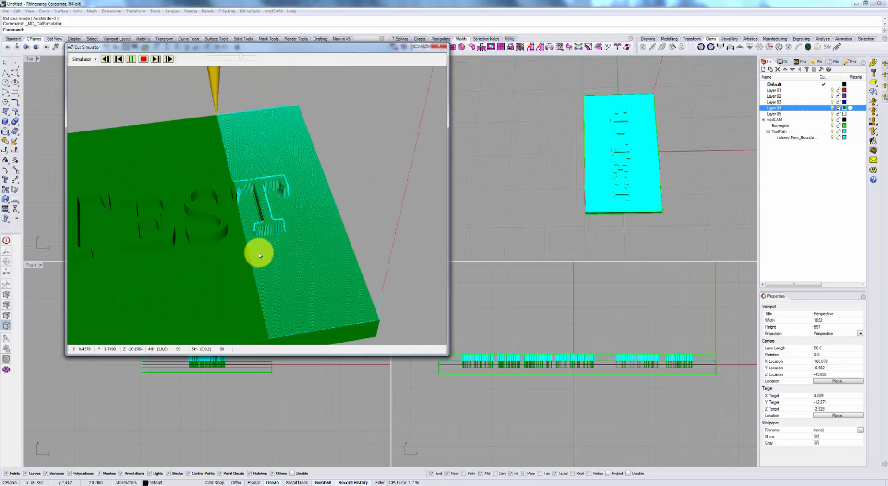
scroll(240, 263, "down", 8)
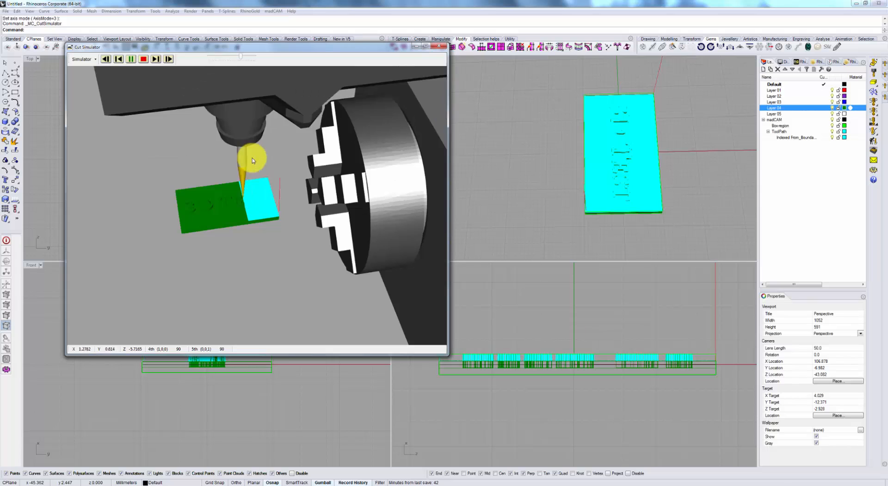
left_click(144, 59)
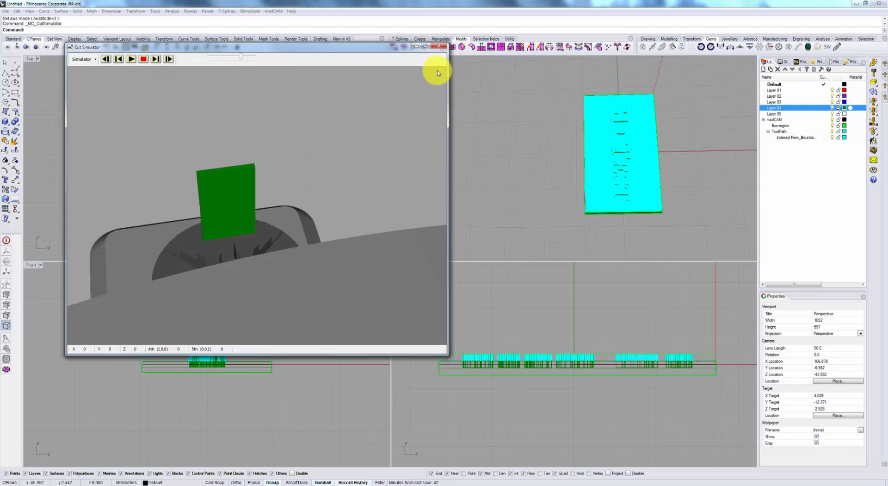
left_click(445, 46)
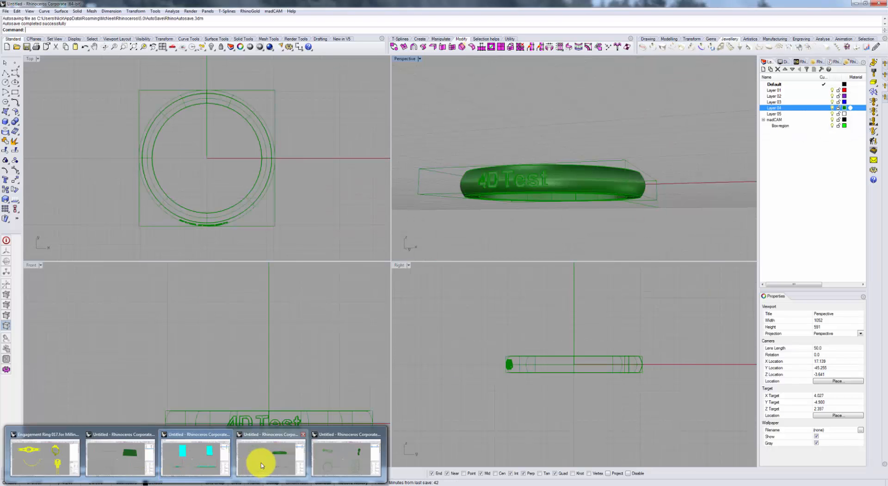
Switch to the Rhino document with the "4D Test" ring and examine the lettering around the ring's outer band.
left_click(262, 465)
right_click_drag(573, 216, 541, 202)
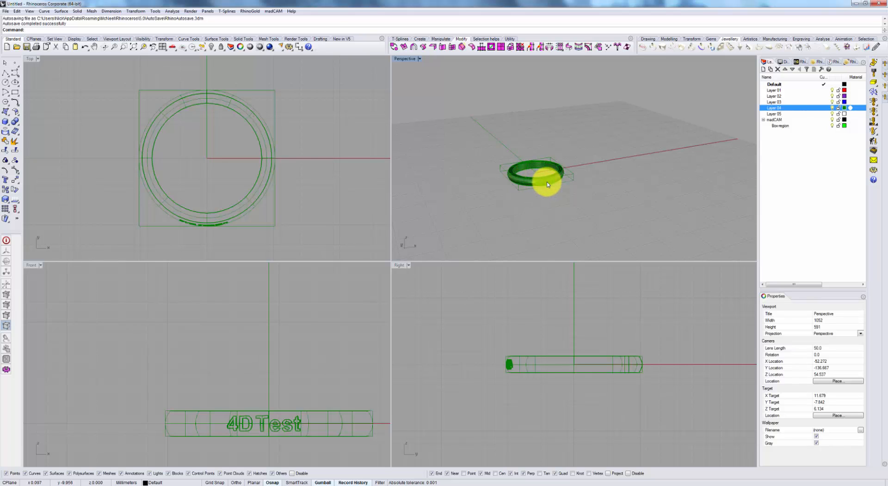
right_click_drag(548, 184, 585, 196)
scroll(545, 185, "up", 6)
scroll(532, 172, "up", 5)
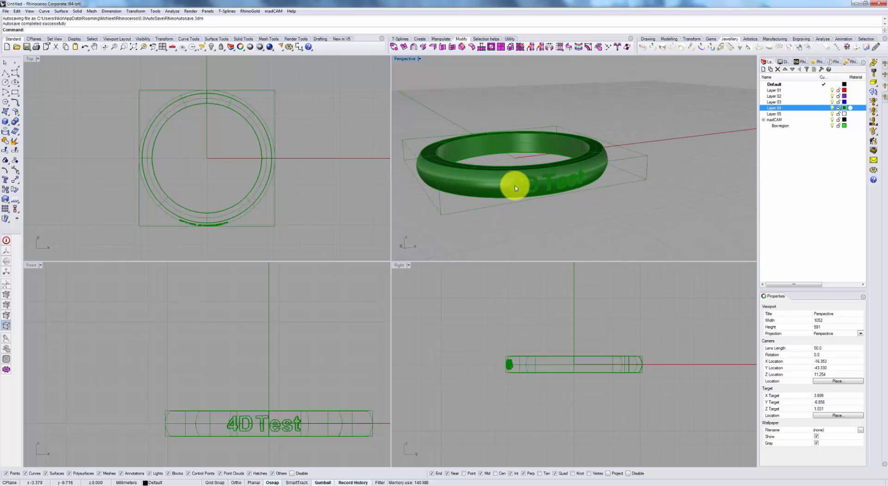
right_click_drag(512, 184, 520, 87)
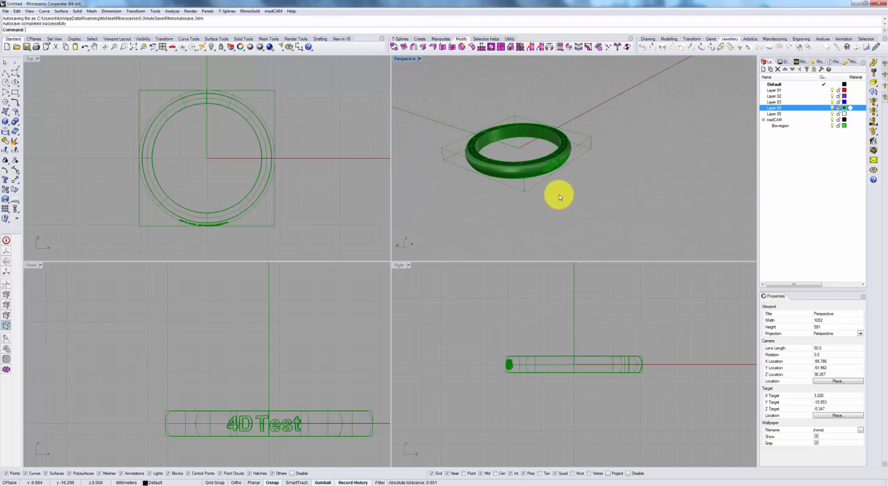
right_click_drag(559, 195, 545, 151)
scroll(545, 150, "up", 7)
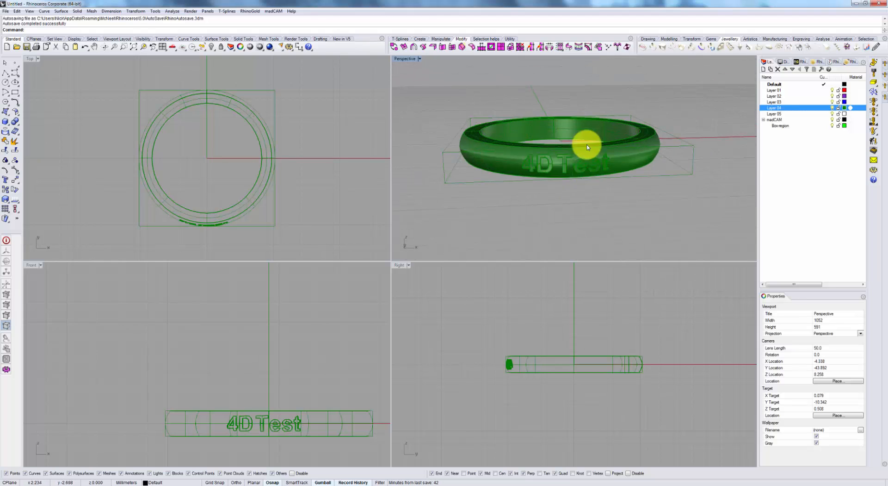
right_click_drag(620, 142, 646, 165)
scroll(646, 164, "down", 6)
Define the ring with its lettering as the madCAM model and check the "NS CNC_22 Taper 0.1 - for Regular ops" cutter settings.
left_click_drag(675, 213, 525, 93)
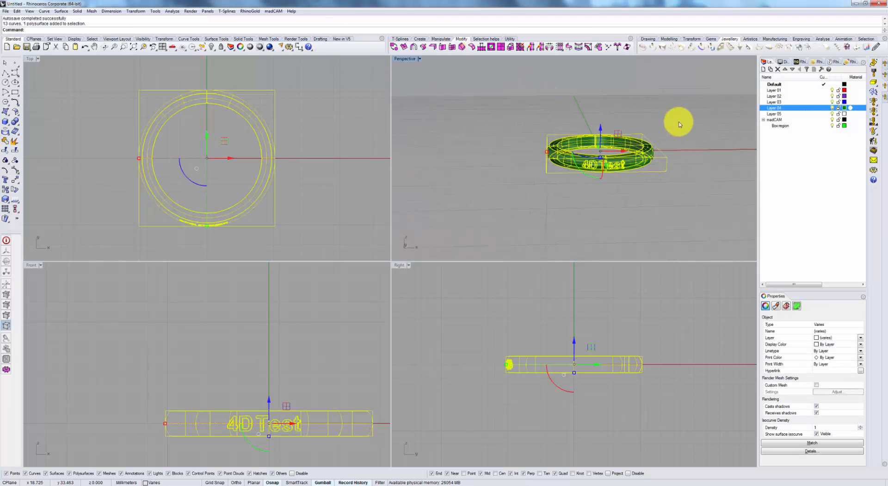
left_click(872, 73)
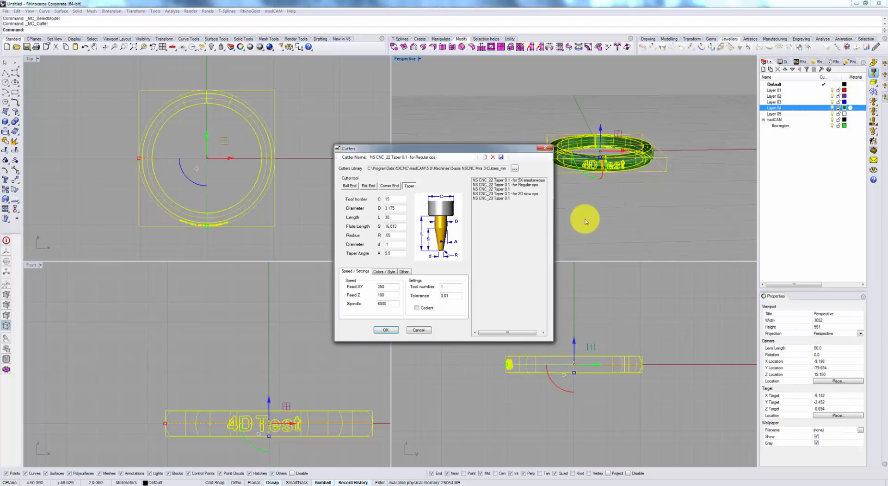
left_click(408, 325)
Examine the ring's position above the rotary chuck from several sides in the cut simulator, and close it.
left_click(874, 152)
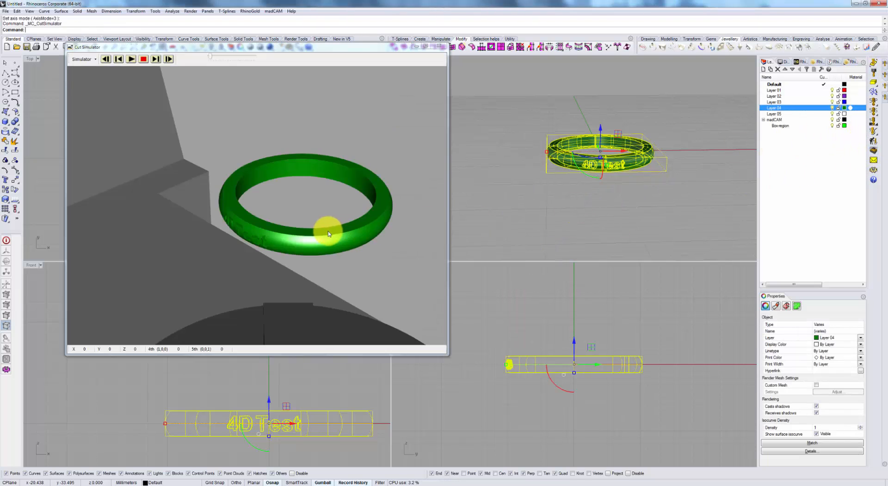
scroll(312, 248, "down", 2)
right_click_drag(313, 248, 301, 242)
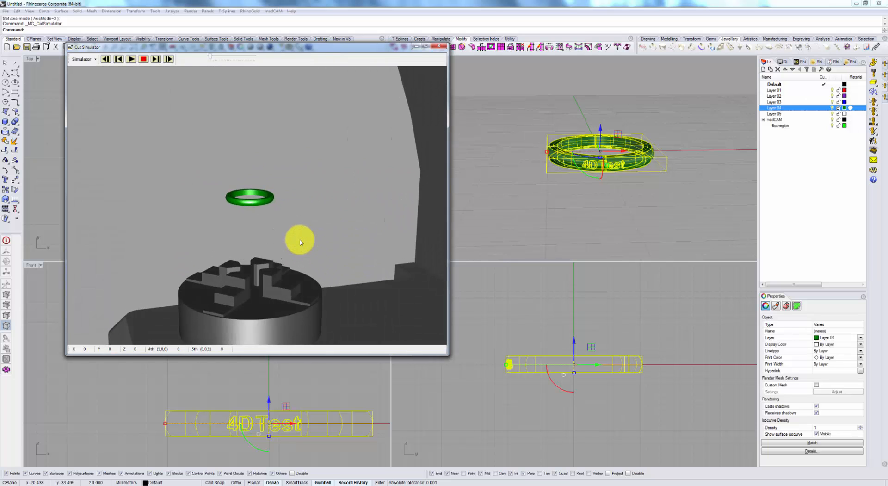
scroll(300, 243, "down", 3)
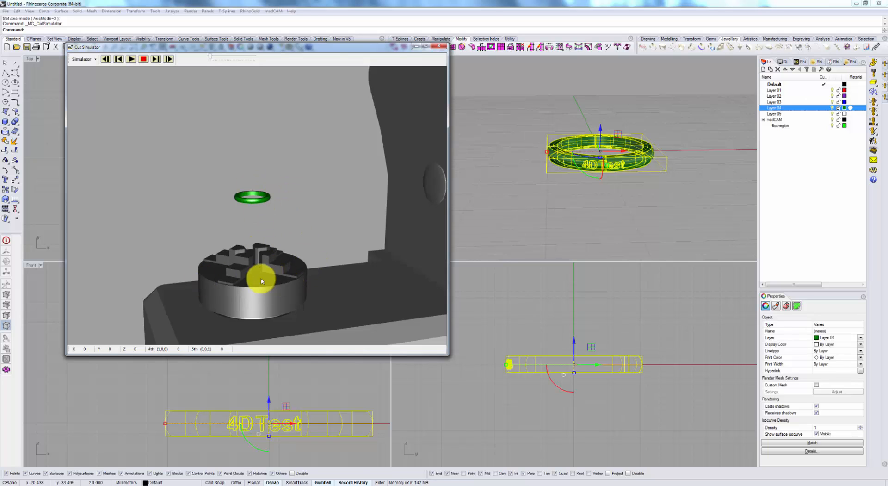
right_click_drag(254, 271, 277, 276)
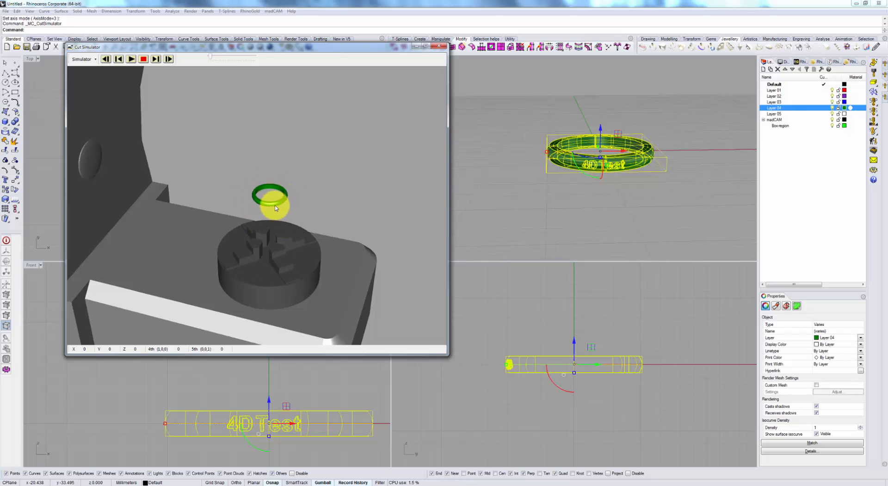
left_click(441, 49)
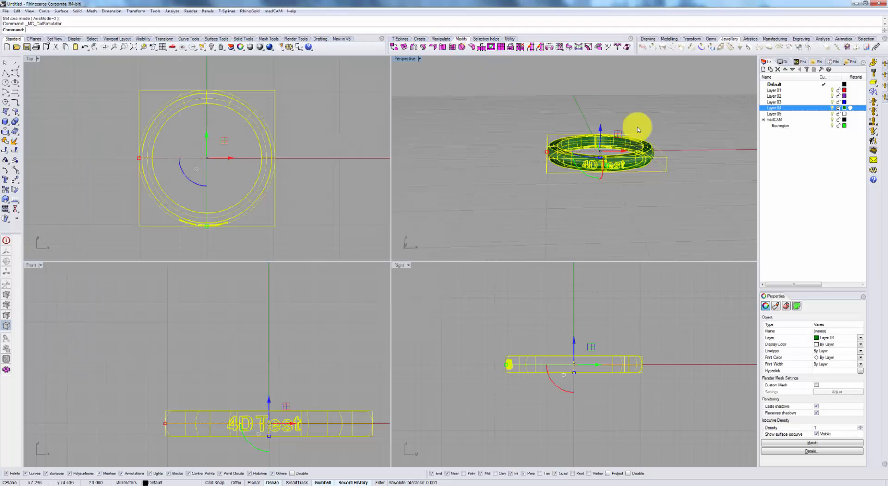
Draw a vertical line about 18.5 mm long from 0,0,0 up along the ring's central axis, and select it.
right_click_drag(643, 157, 630, 197)
left_click(672, 200)
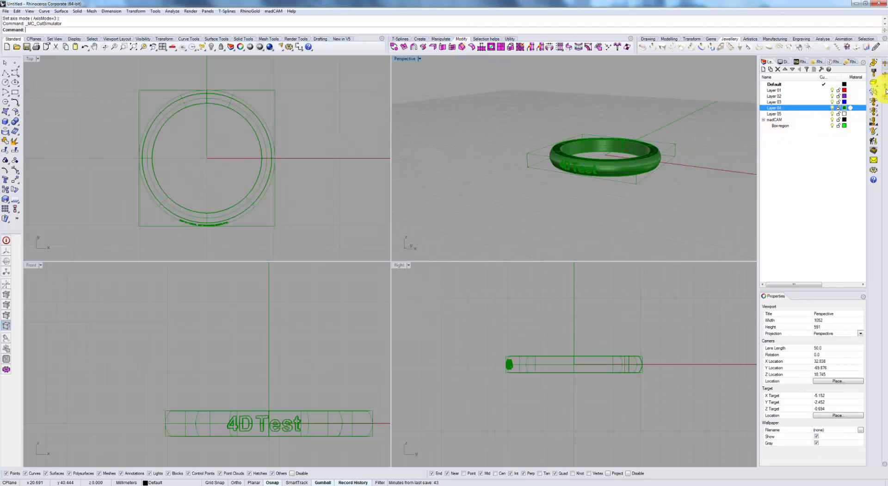
left_click(4, 72)
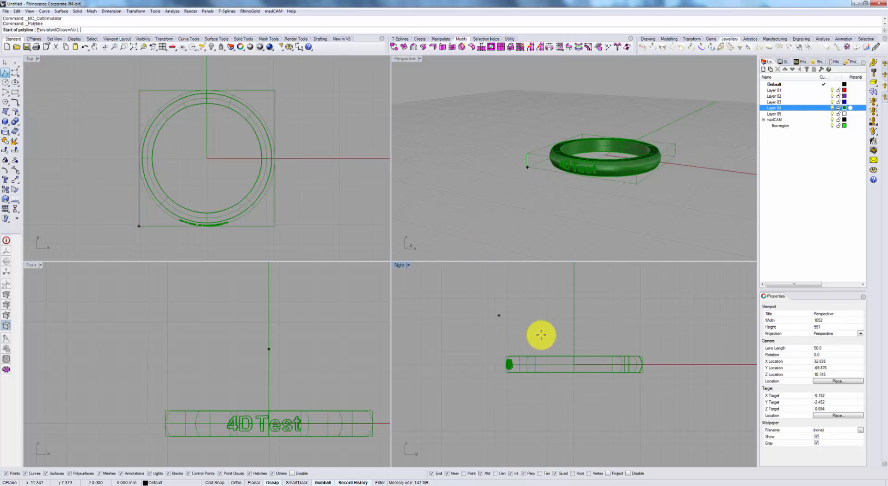
type("0,0,0")
key("Return")
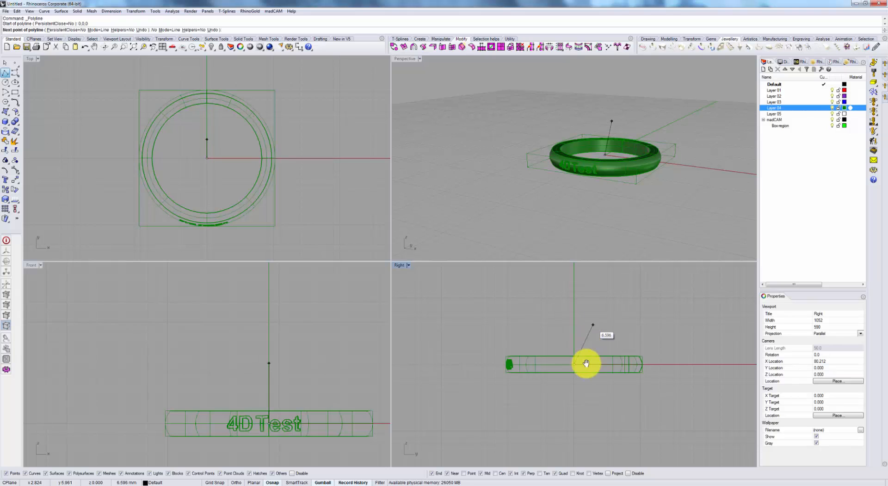
right_click_drag(587, 291, 577, 345)
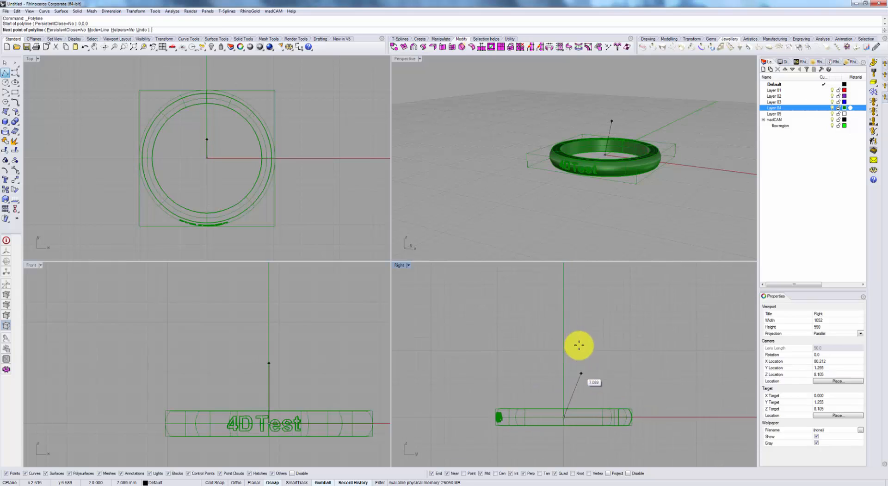
left_click(566, 294)
key("Return")
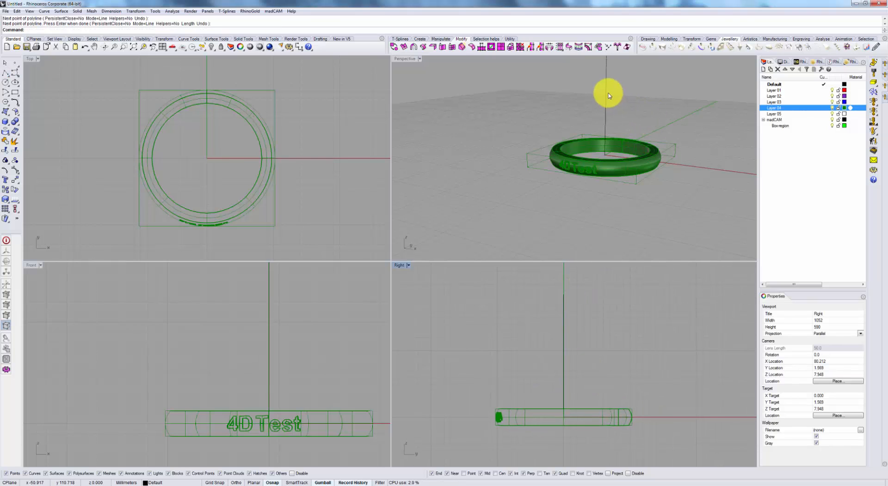
right_click_drag(621, 140, 670, 119)
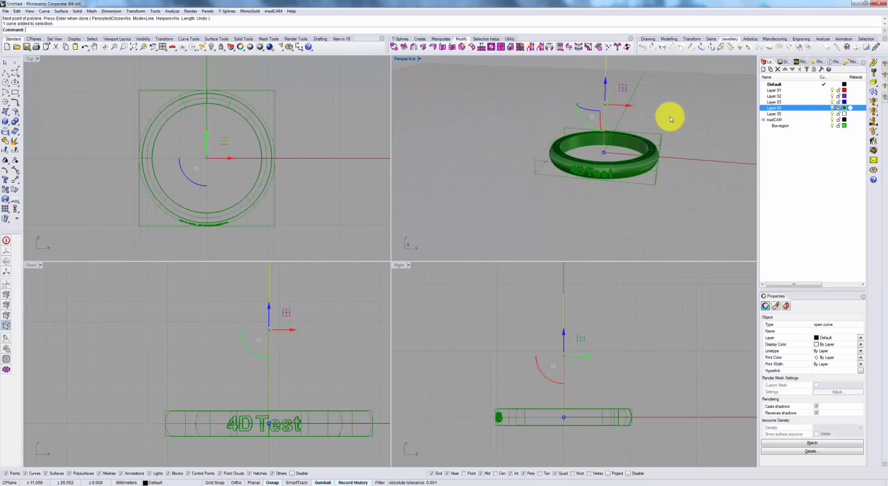
Draw a horizontal line about 24.4 mm long from 0,0,0 along the Y axis, perpendicular to the vertical axis line.
key("Escape")
left_click(8, 73)
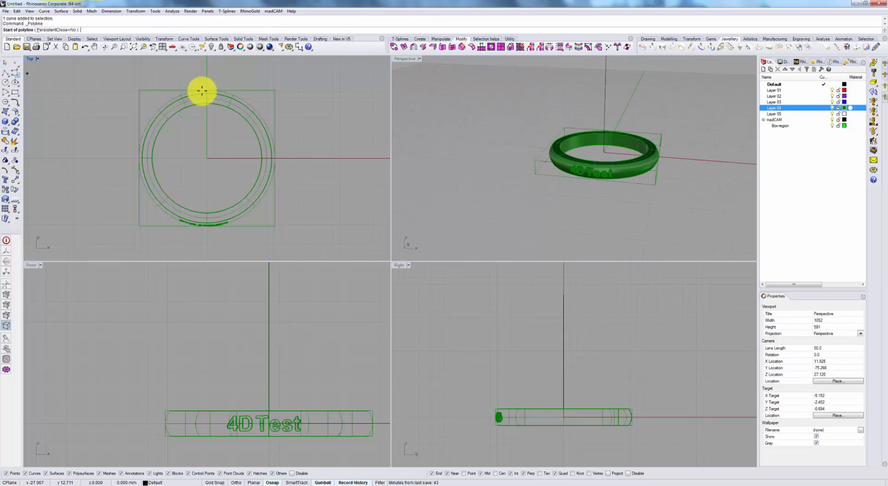
type("0,0,0")
key("Return")
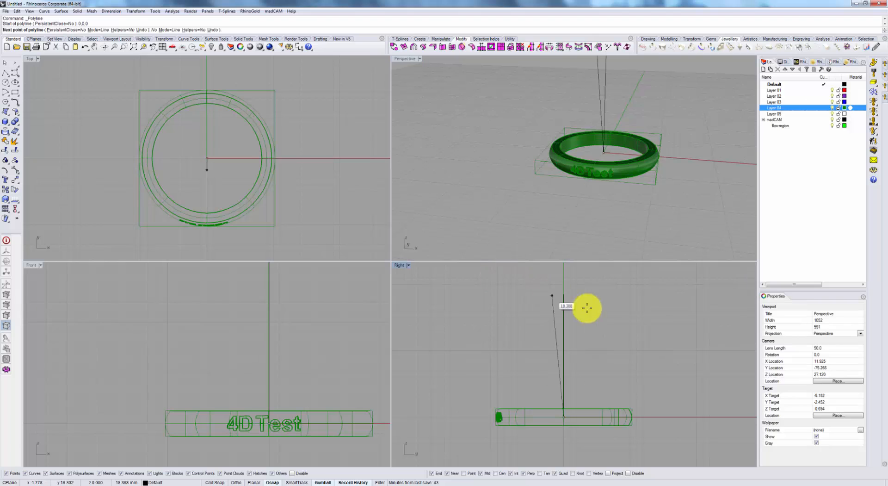
key("F8")
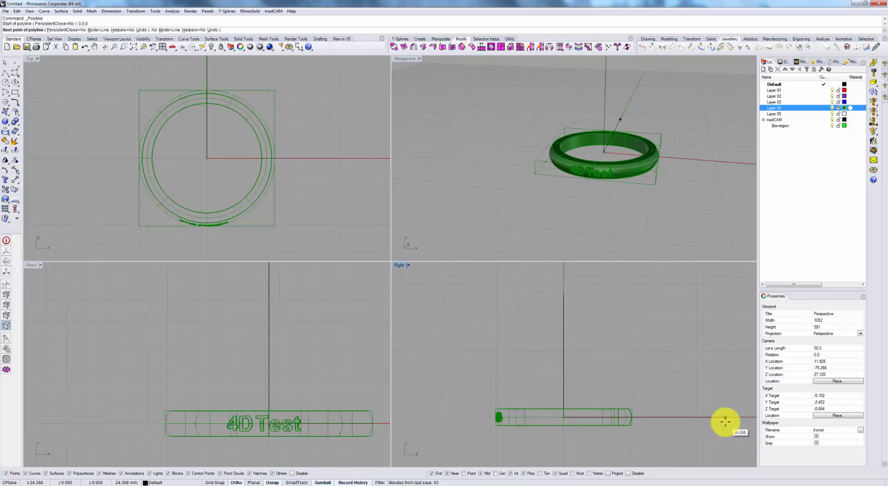
left_click(725, 420)
key("F8")
key("Return")
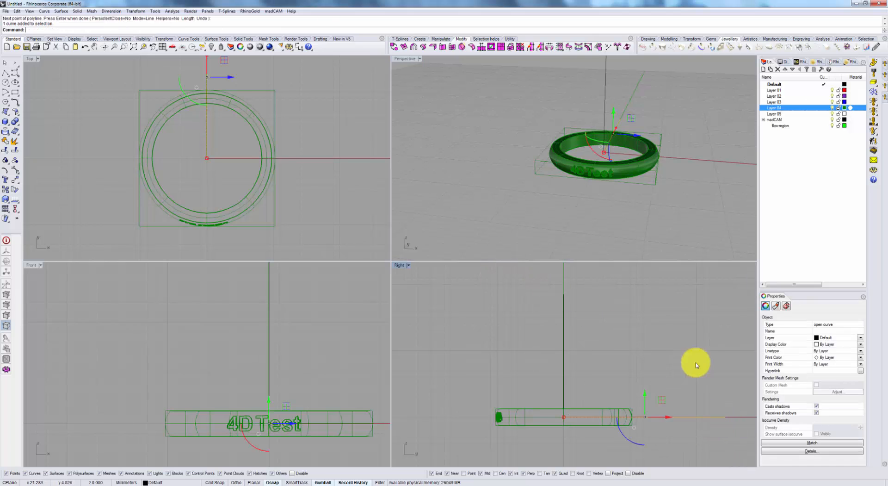
Set the 5-axis axis of revolution from the vertical line and the spindle axis direction from the horizontal line.
left_click(695, 169)
right_click_drag(695, 169, 650, 196)
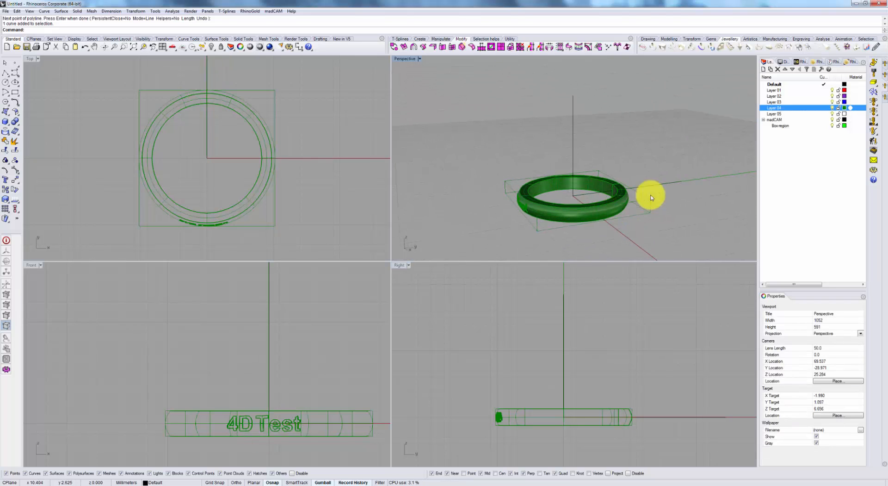
left_click(872, 96)
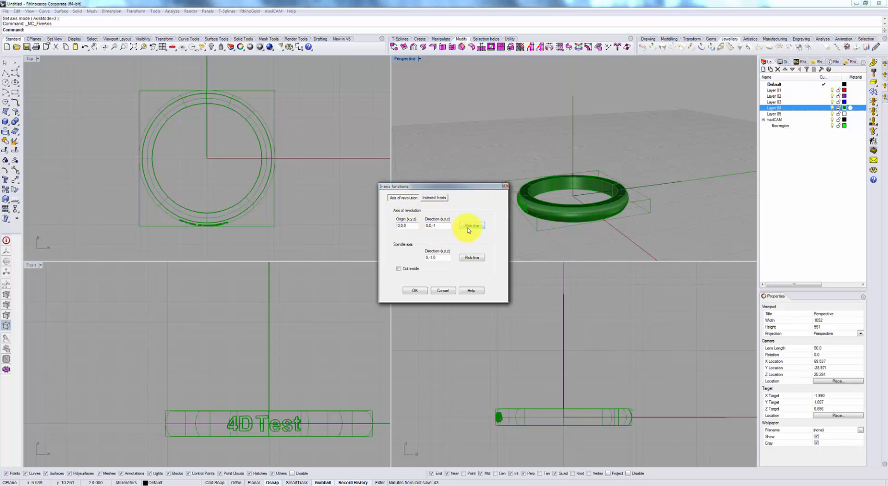
left_click(472, 225)
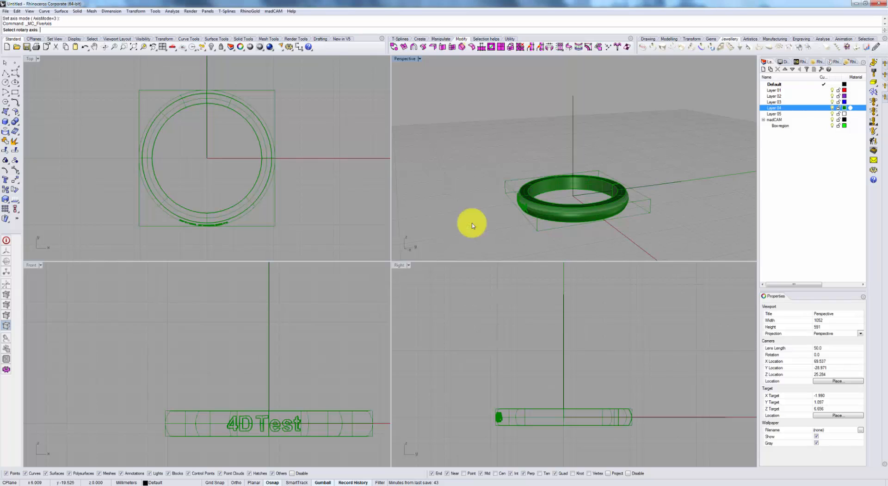
left_click(573, 137)
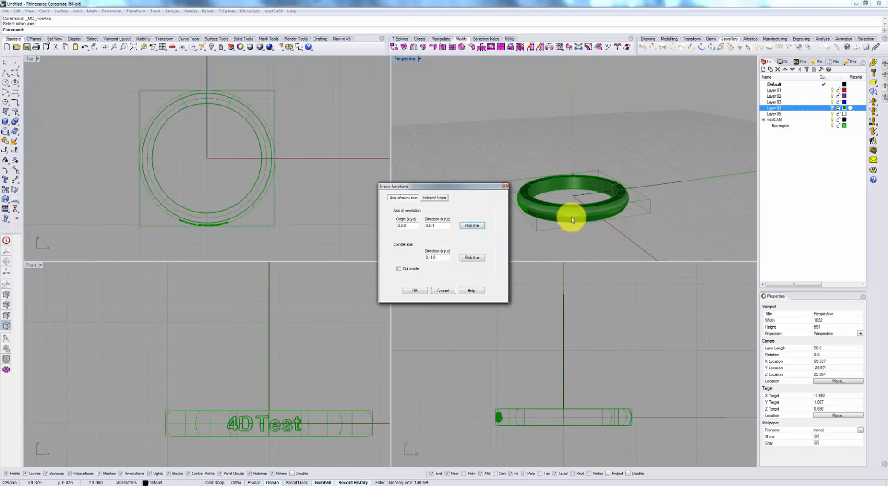
mouse_move(597, 222)
right_mouse_down()
mouse_move(613, 226)
mouse_move(602, 225)
right_mouse_up()
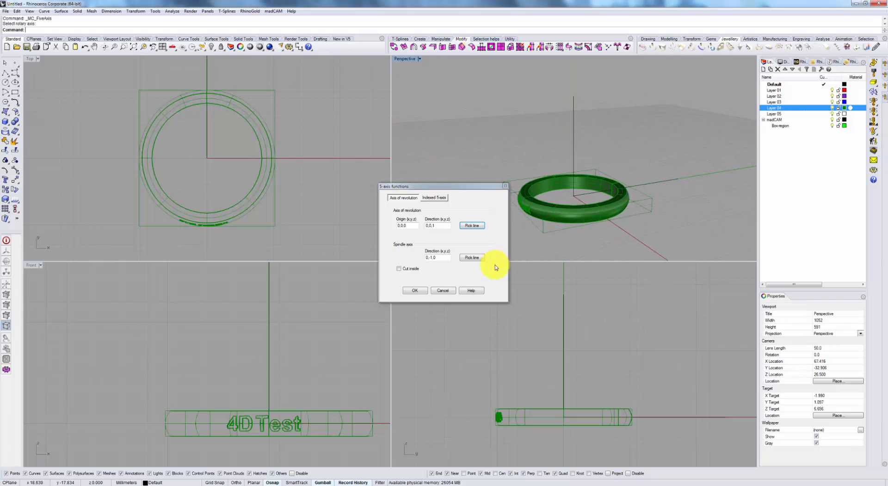
left_click(476, 258)
left_click(652, 182)
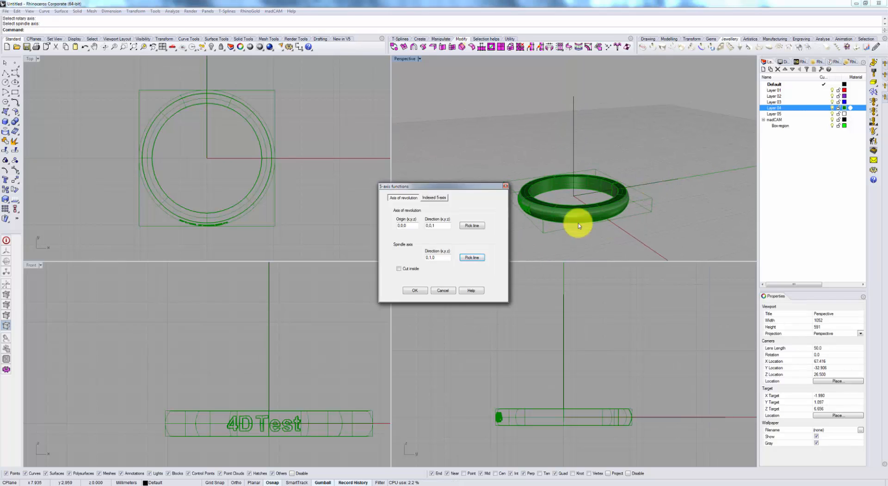
left_click(416, 290)
Delete the box region curves around the ring and examine its lettered outer band from several angles.
right_click_drag(553, 228, 583, 224)
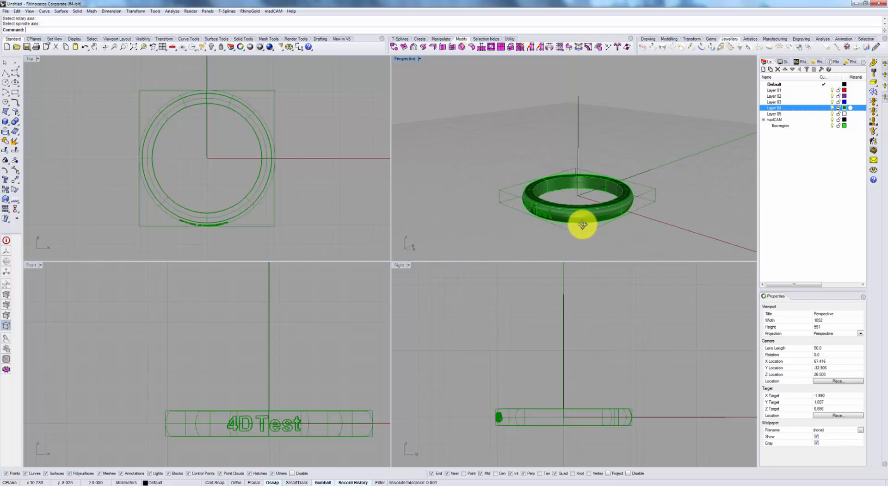
scroll(549, 226, "up", 6)
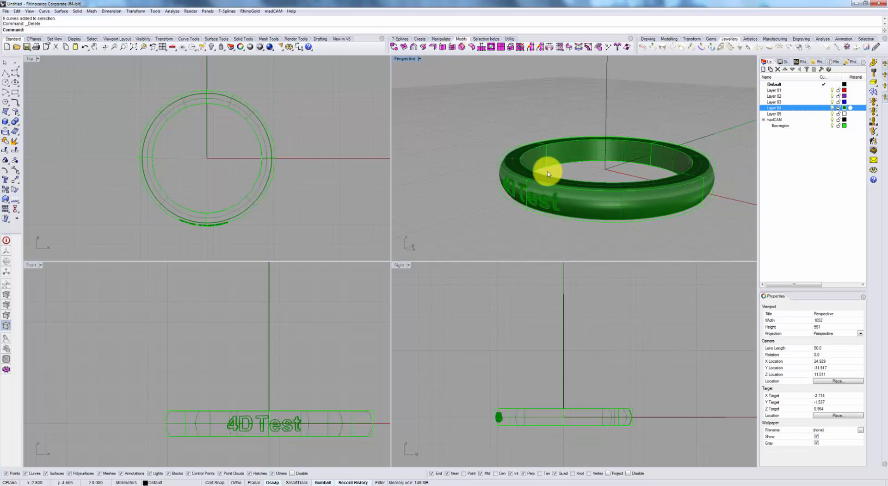
mouse_move(634, 214)
right_mouse_down()
mouse_move(630, 192)
mouse_move(644, 206)
mouse_move(639, 221)
right_mouse_up()
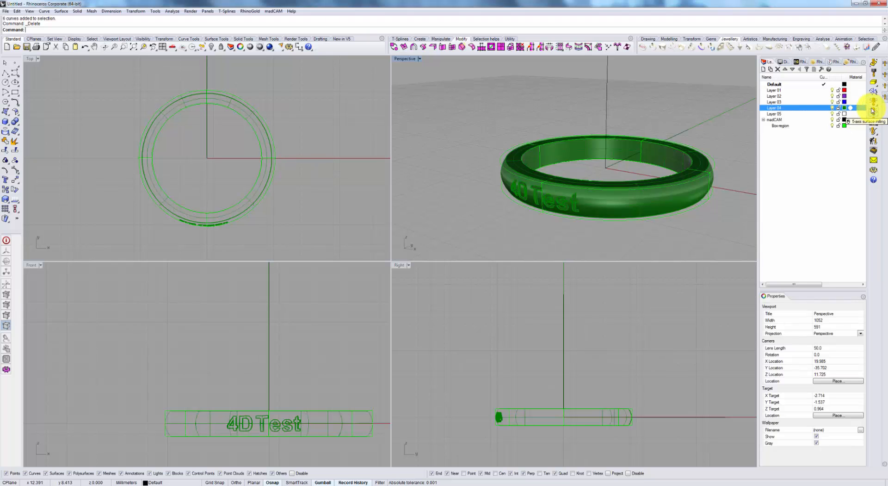
right_click_drag(706, 214, 704, 194)
scroll(620, 183, "up", 4)
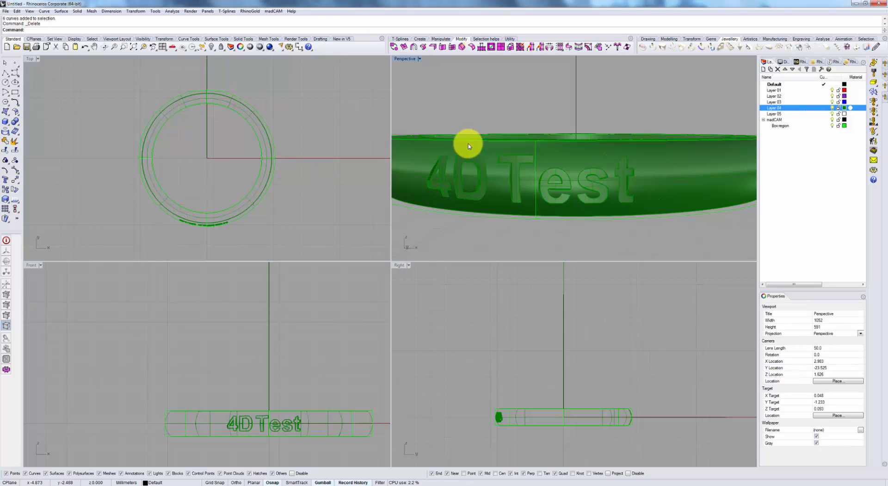
right_click_drag(599, 185, 691, 139)
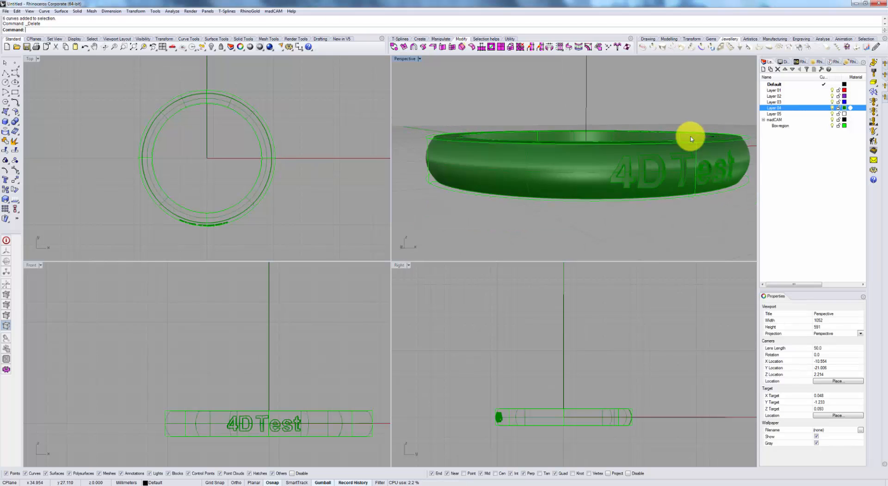
right_click_drag(665, 197, 622, 196)
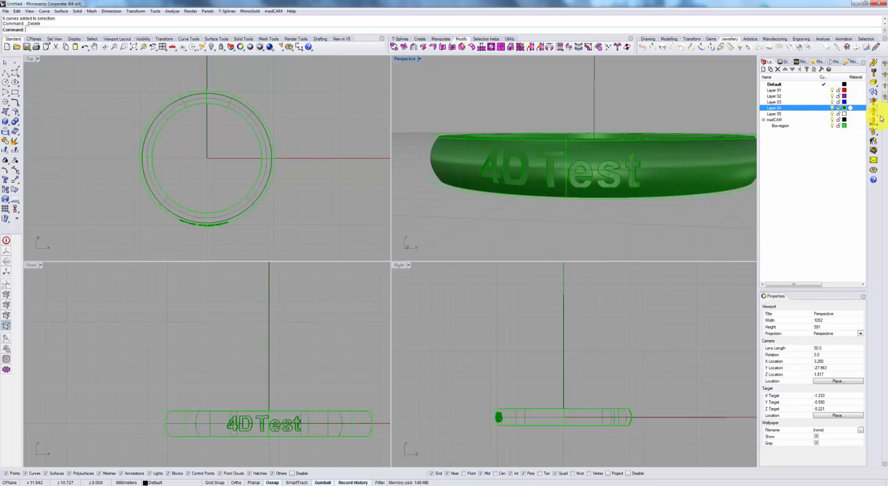
right_click_drag(674, 175, 678, 175)
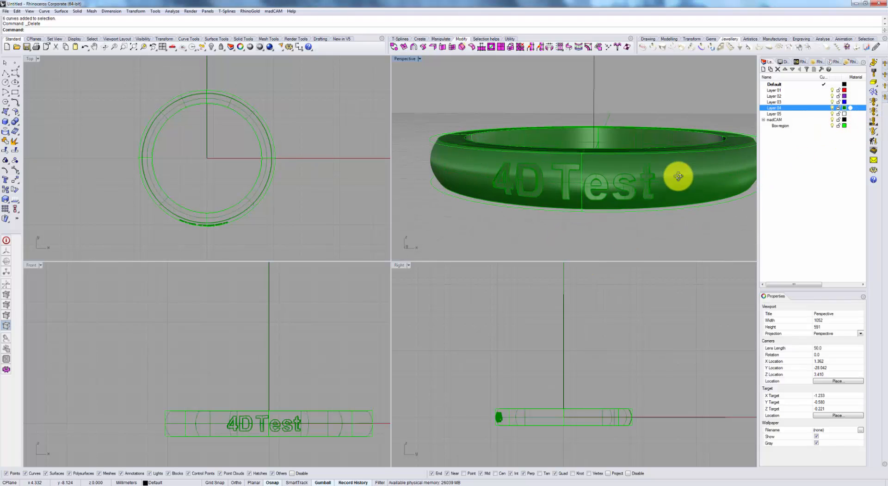
Duplicate the upper and lower edges of the ring's outer band as curves with DupEdge.
key("BackSpace")
key("BackSpace")
key("BackSpace")
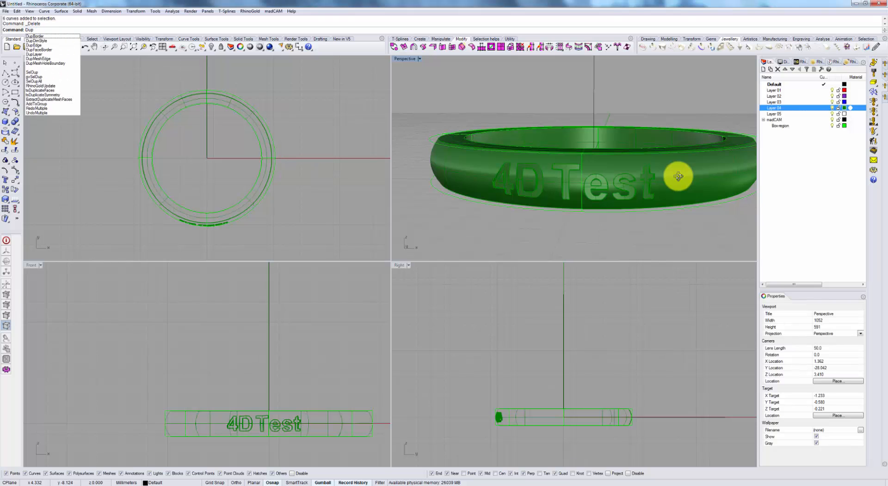
type("pEdge")
key("Return")
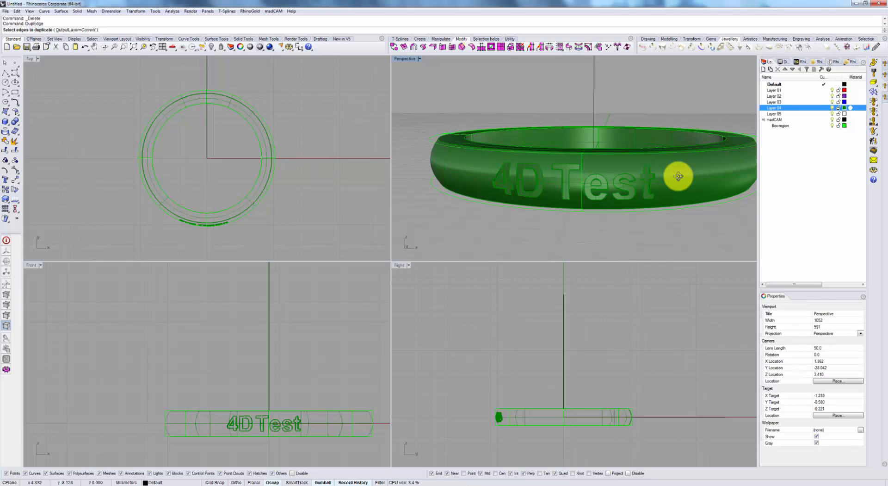
right_click_drag(693, 162, 700, 197)
left_click(713, 163)
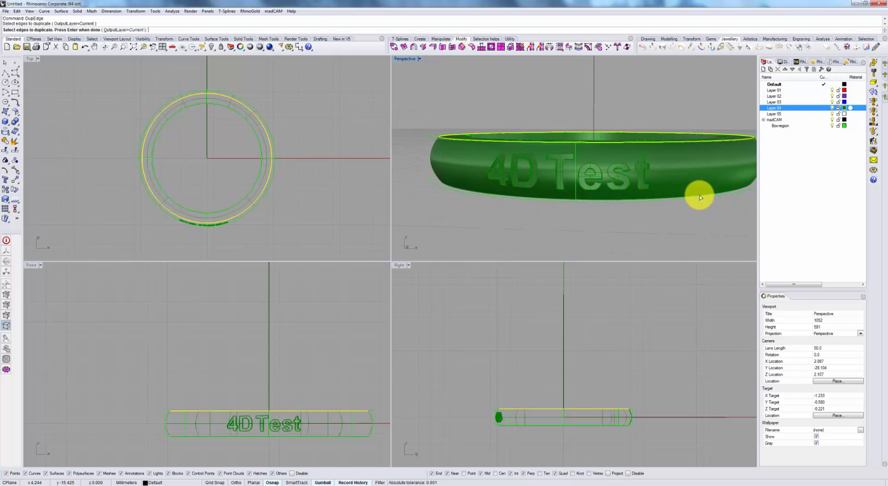
left_click(700, 197)
key("Return")
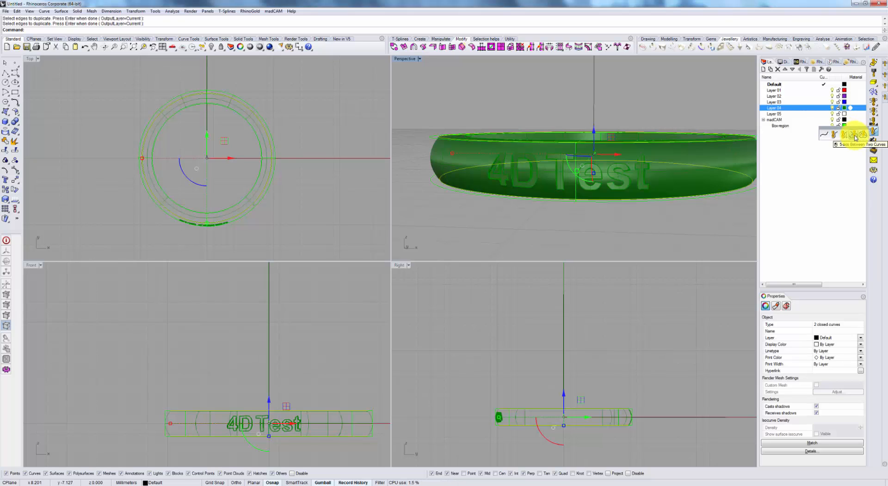
Create a 5-axis toolpath between the two duplicated edge curves with step over 1, stock to leave 0 and ZigZag linking.
left_click(855, 138)
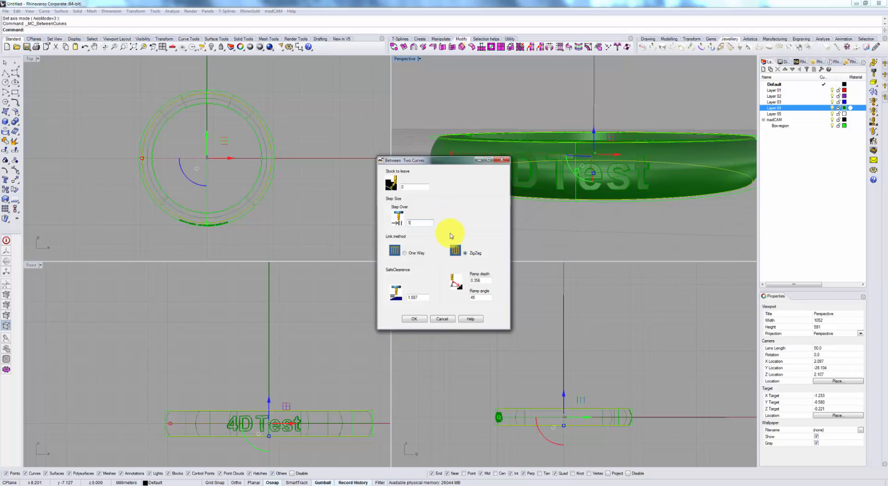
left_click(414, 319)
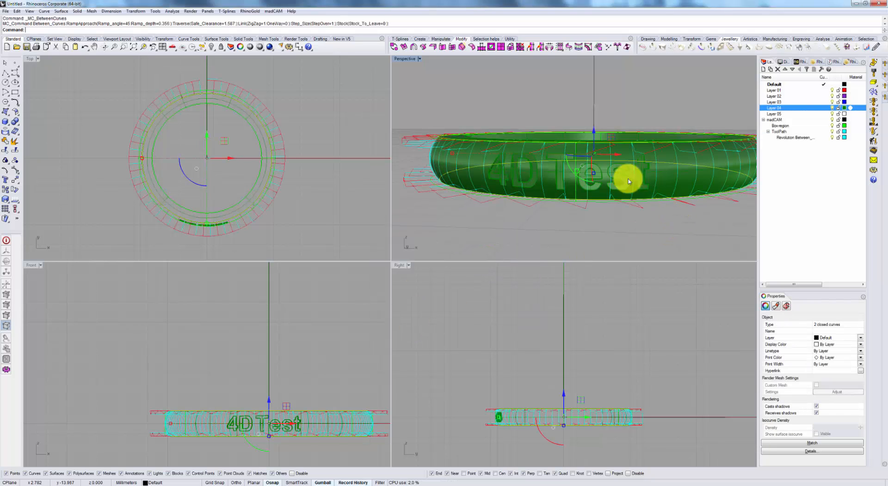
right_click_drag(627, 178, 604, 193)
scroll(579, 183, "down", 6)
scroll(604, 185, "up", 5)
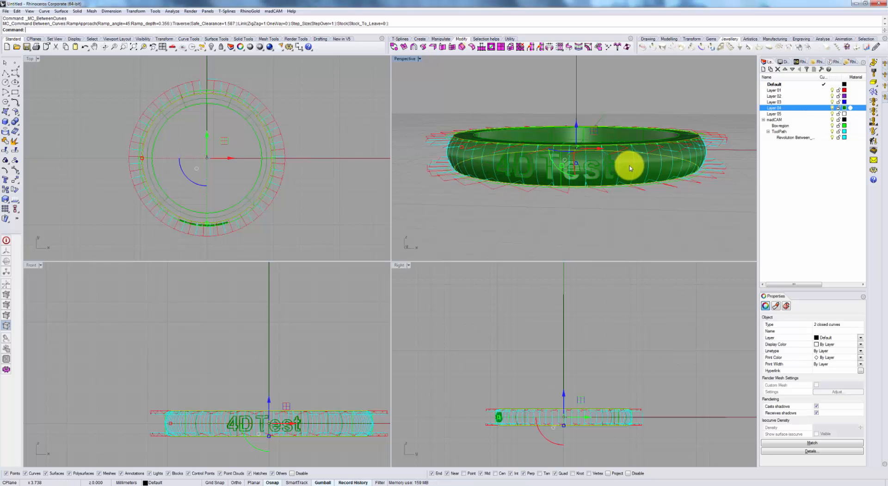
Create a finer 5-axis toolpath between the same two edge curves with step over .2 and ZigZag linking.
left_click(873, 135)
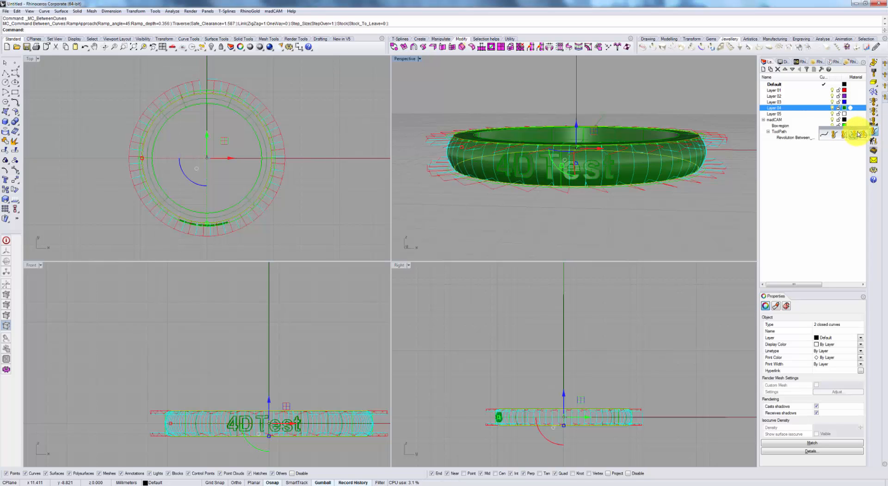
left_click(858, 133)
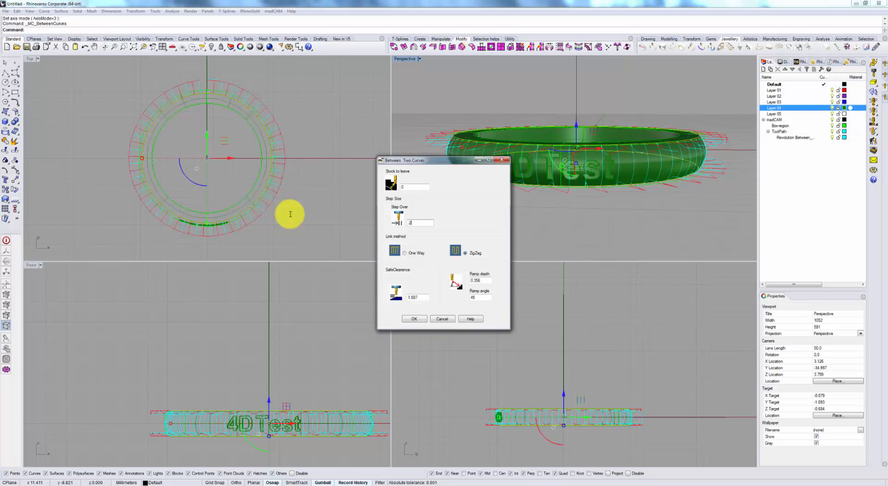
left_click(415, 319)
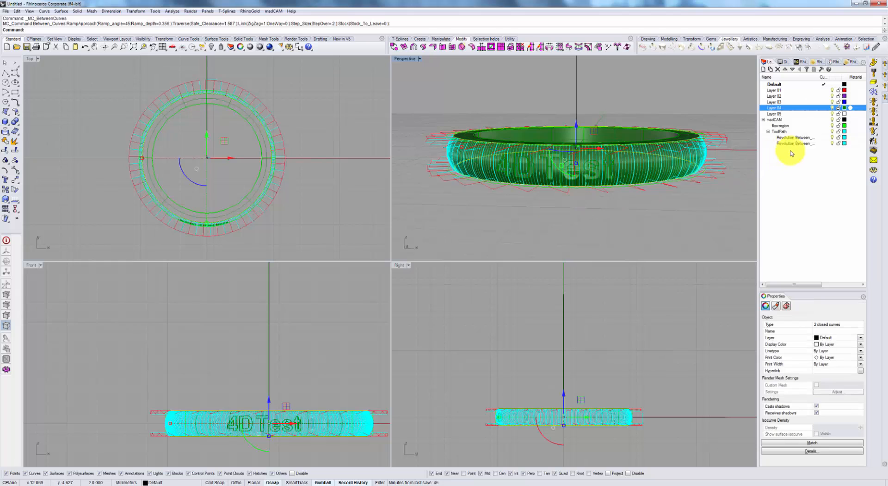
Delete the first, coarser toolpath between the edge curves, together with its layer.
left_click(807, 139)
key("Delete")
key("Return")
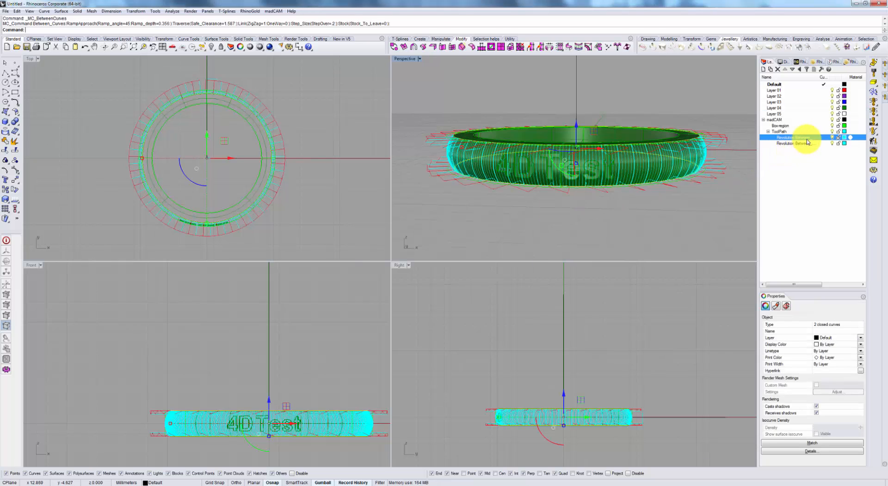
right_click_drag(584, 173, 601, 176)
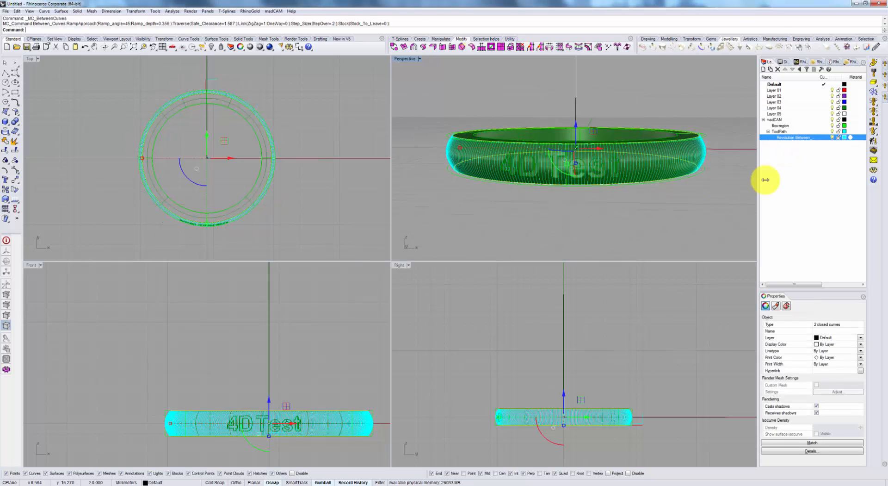
Run the between-curves toolpath in the cut simulator and examine the cutter's passes across the rotating ring's outer band up close.
left_click(875, 151)
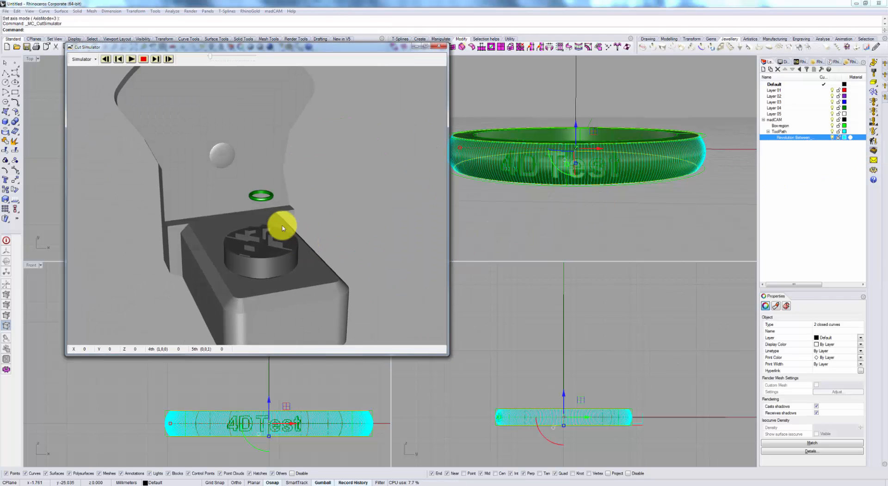
left_click(132, 59)
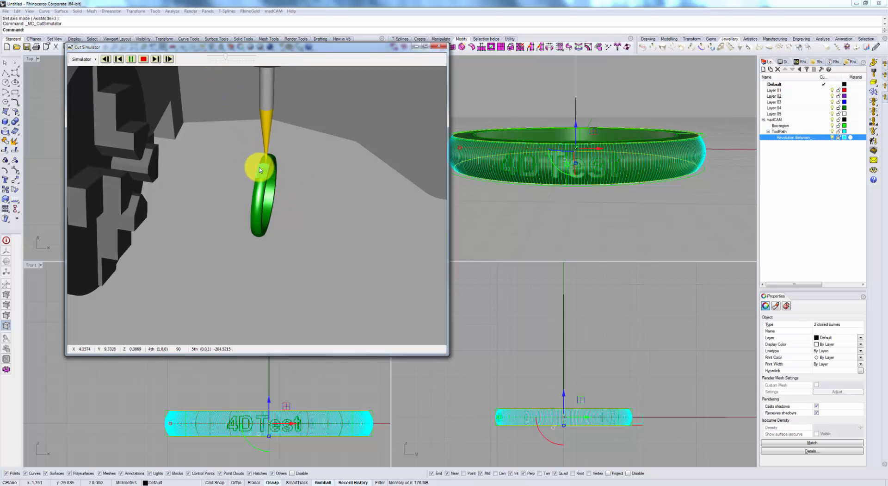
scroll(275, 167, "up", 2)
scroll(274, 137, "up", 4)
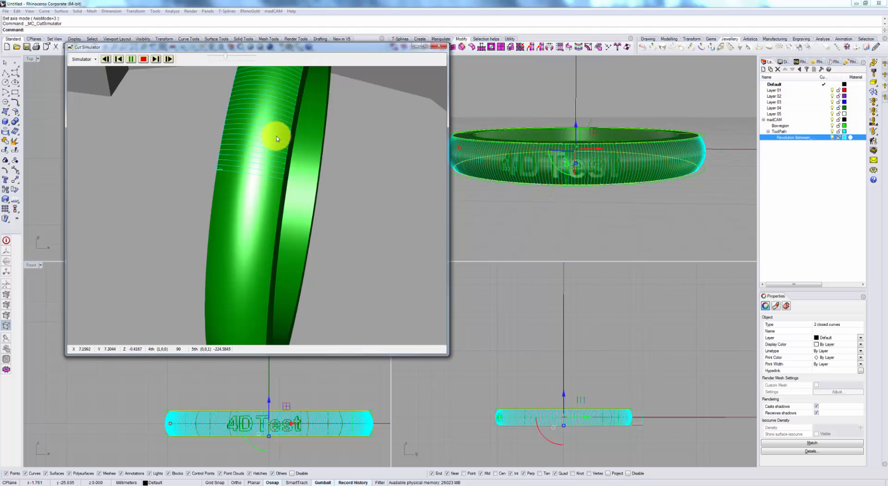
scroll(276, 137, "down", 4)
scroll(198, 163, "up", 2)
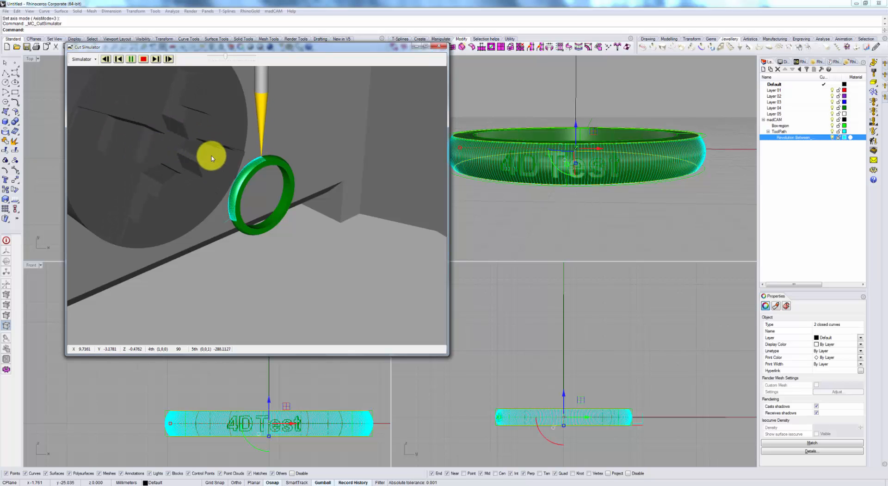
scroll(267, 147, "up", 1)
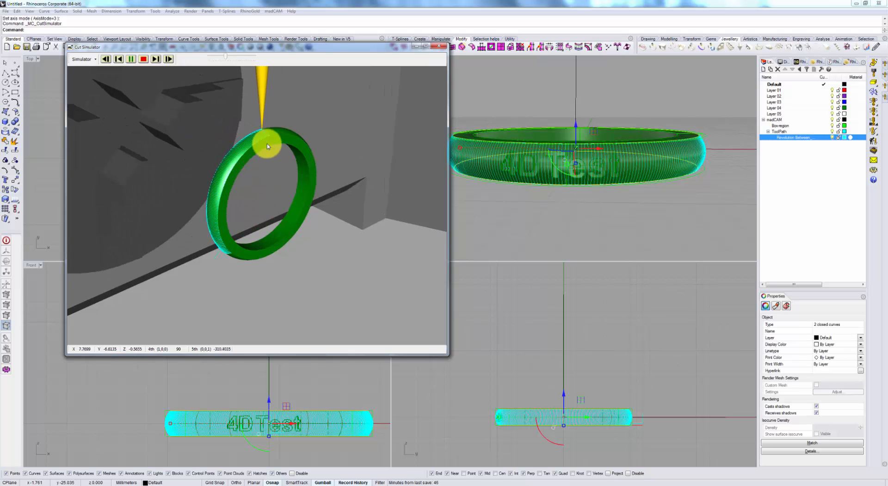
scroll(264, 113, "up", 3)
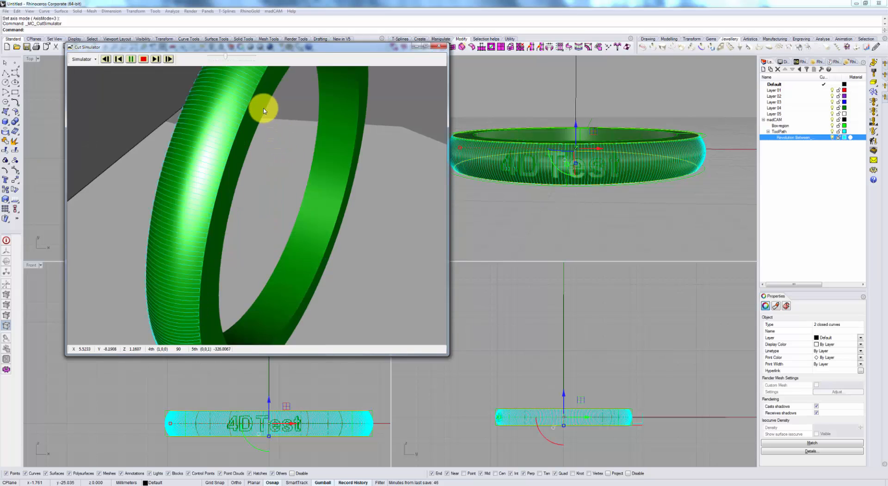
Examine the running between-curves simulation up close and with the whole machine around the ring, and close the simulator.
scroll(265, 109, "down", 5)
right_click_drag(265, 106, 302, 146)
scroll(283, 138, "up", 3)
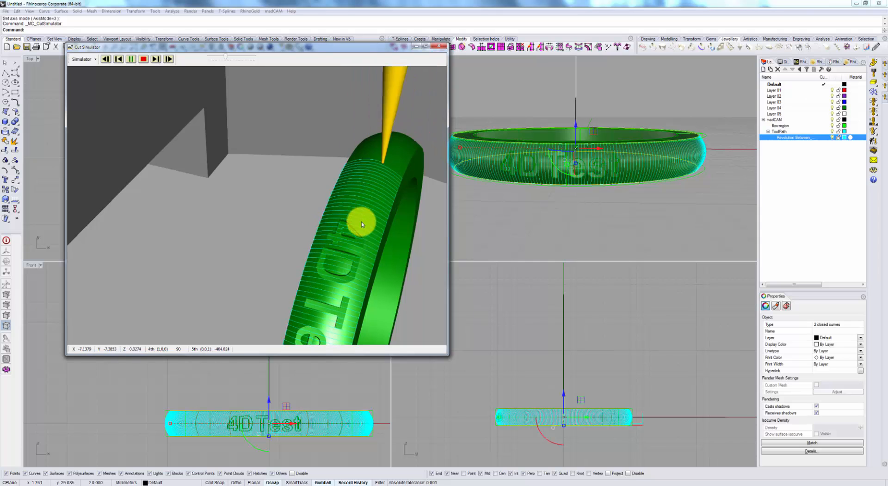
scroll(422, 187, "down", 5)
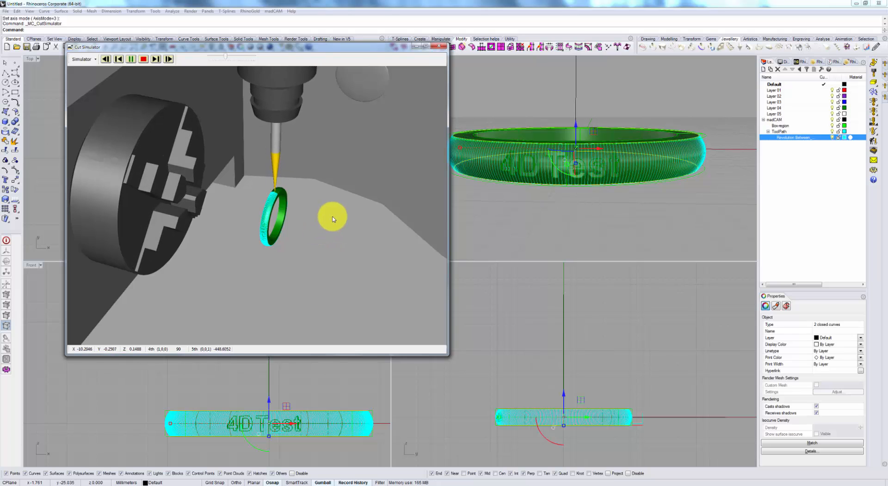
left_click_drag(320, 231, 311, 234)
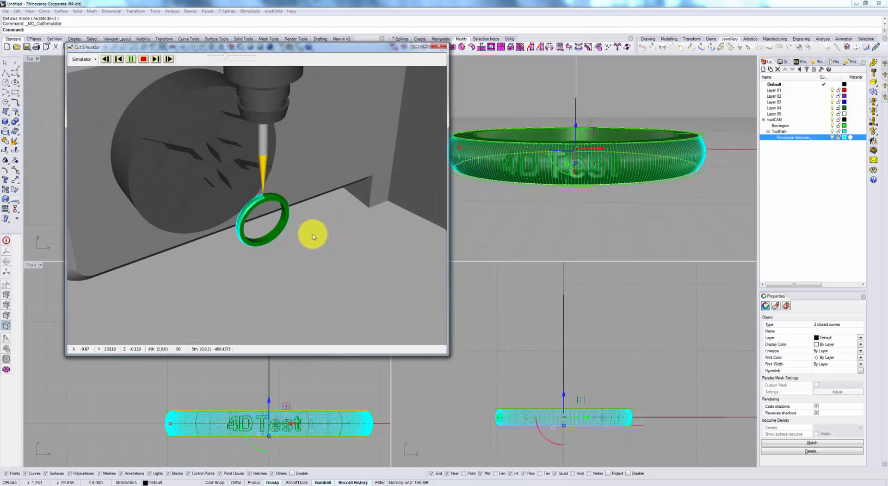
left_click(438, 46)
Hide the between-curves toolpath layer and create a 5-axis planar finishing toolpath with step over .5, stock to leave 0, parallel to X and Lines joining.
right_click_drag(599, 216, 634, 203)
left_click(832, 137)
left_click(635, 191)
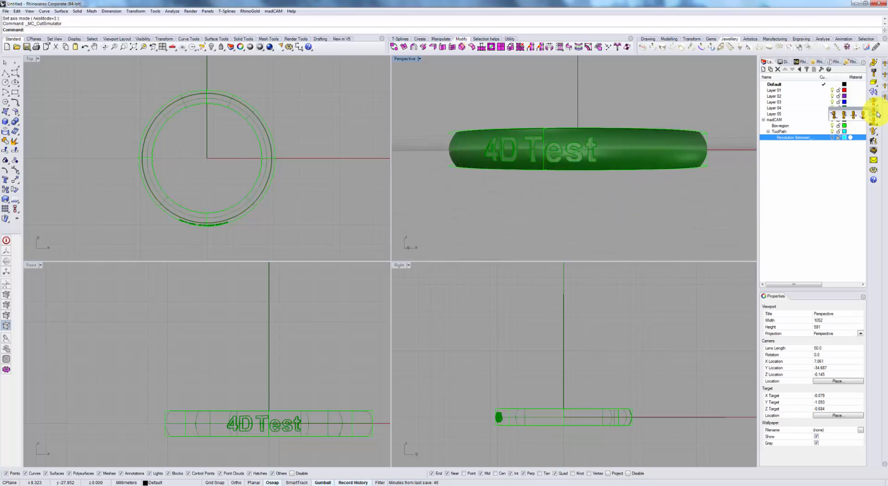
left_click(853, 115)
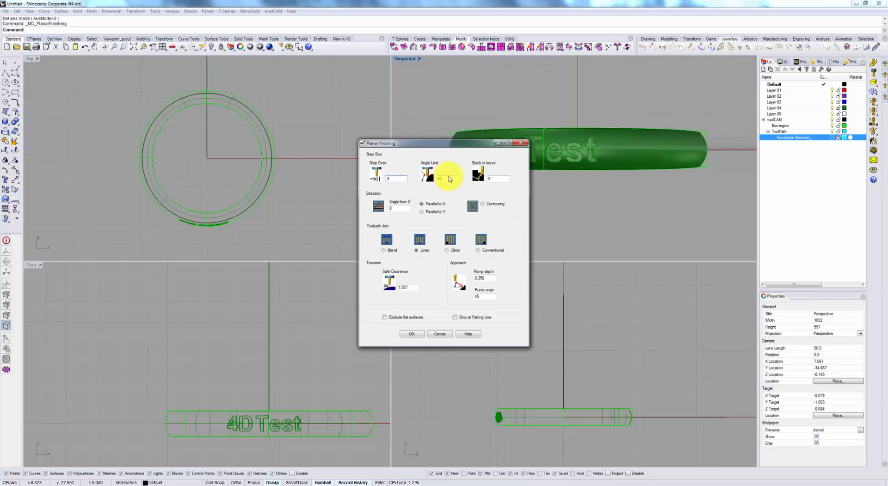
left_click(419, 334)
right_click_drag(539, 218, 587, 195)
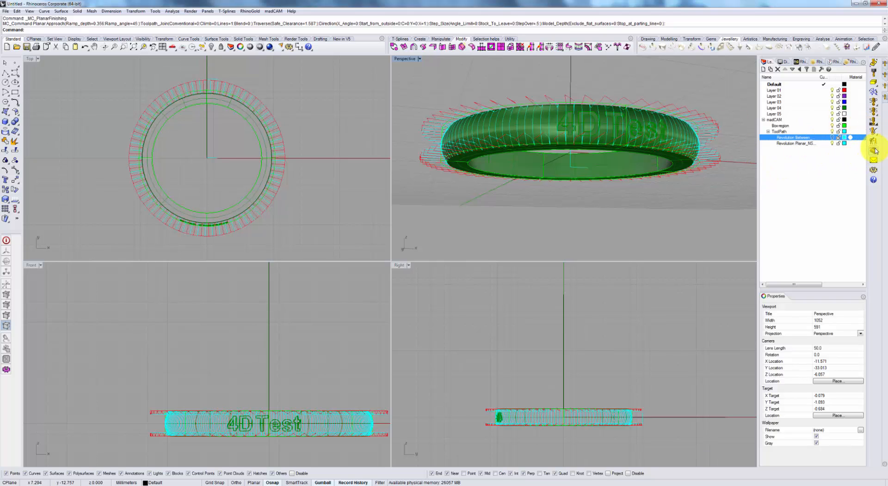
Run the planar finishing toolpath in the cut simulator, pause it, examine the cutter's passes on the ring from several angles, and close the simulator.
left_click(876, 151)
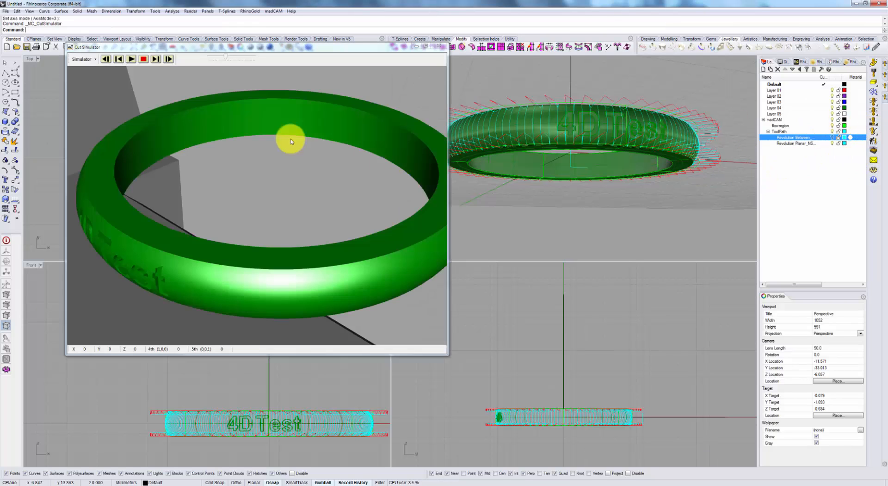
left_click(131, 60)
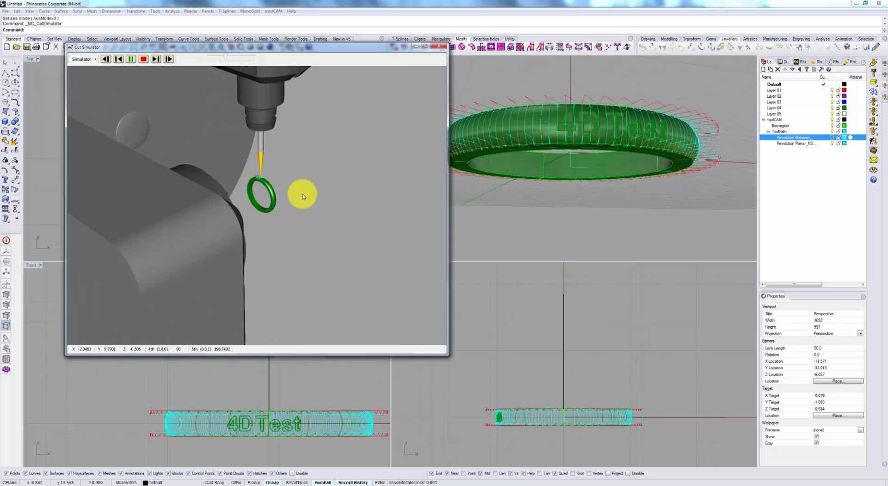
left_click_drag(277, 187, 266, 170)
scroll(281, 169, "up", 2)
scroll(266, 170, "up", 4)
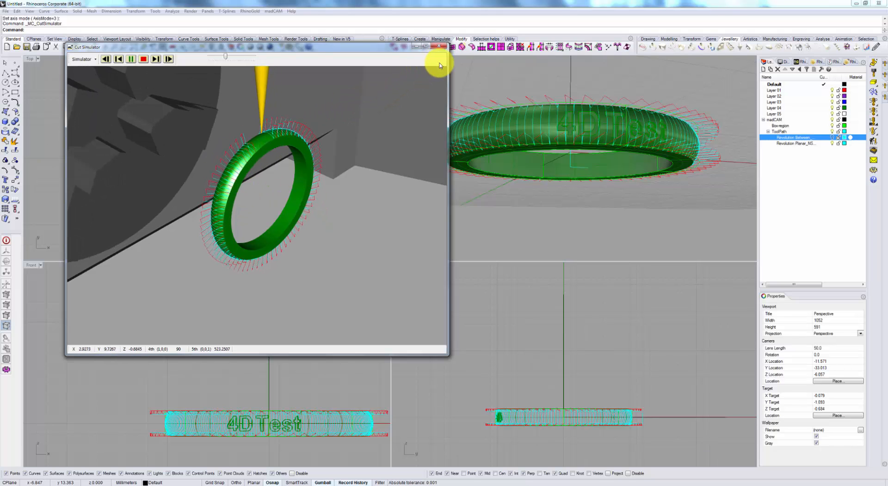
key("space")
right_click_drag(247, 190, 284, 196)
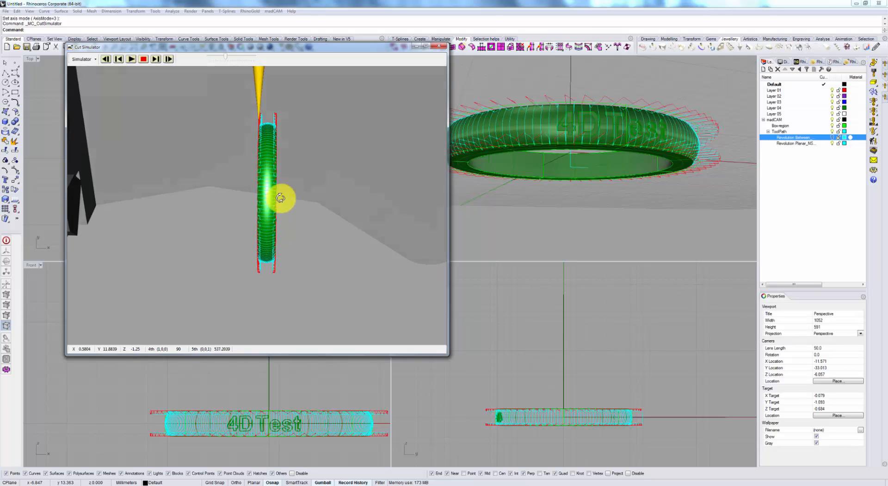
left_click(437, 48)
Hide the planar finishing toolpath layer and switch to the Rhino document that contains the wavy ring.
right_click_drag(577, 162, 684, 144)
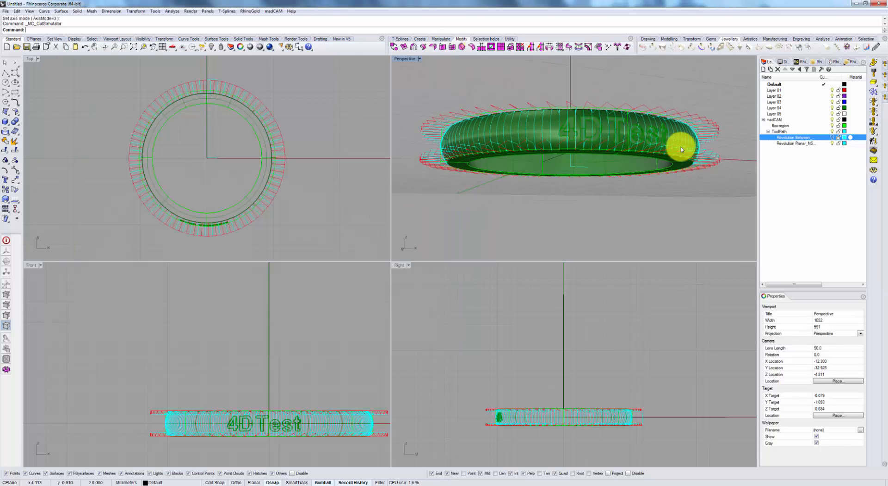
left_click(833, 144)
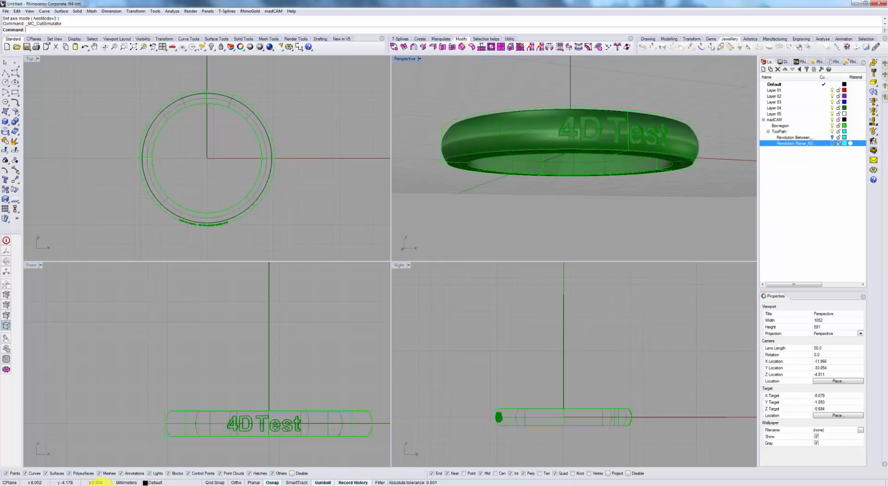
left_click(96, 485)
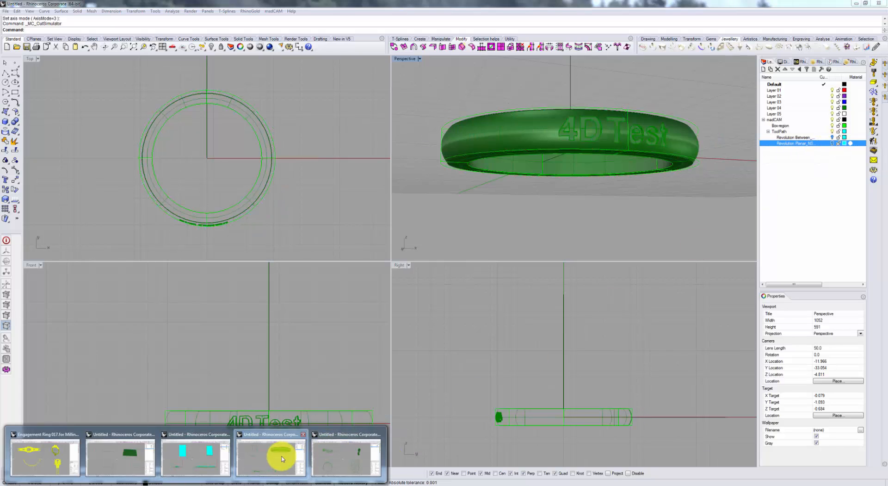
left_click(283, 458)
mouse_move(195, 465)
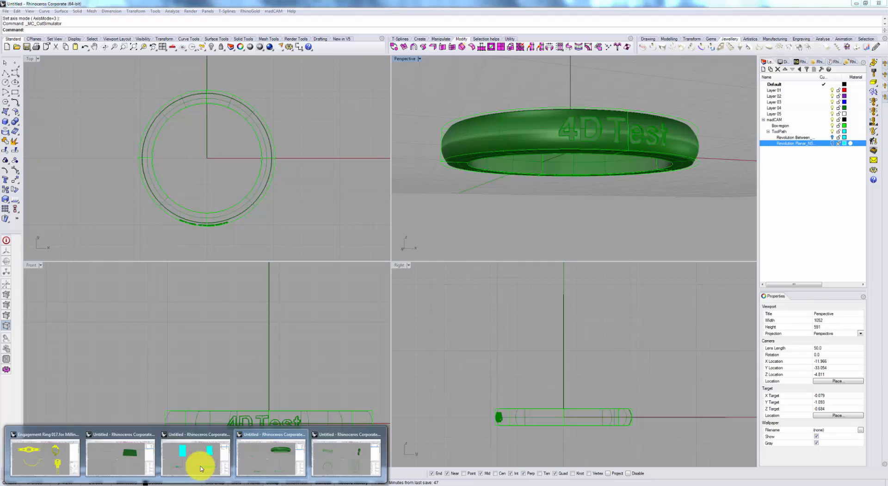
left_click(333, 455)
Examine the wavy ring's curved outer surface and opening from several angles.
right_click_drag(657, 208, 614, 192)
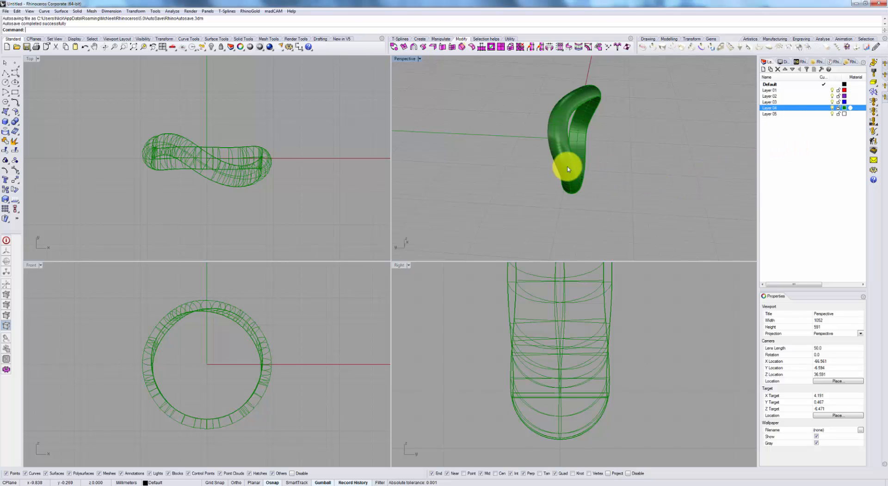
right_click_drag(585, 177, 635, 197)
right_click_drag(633, 200, 584, 132)
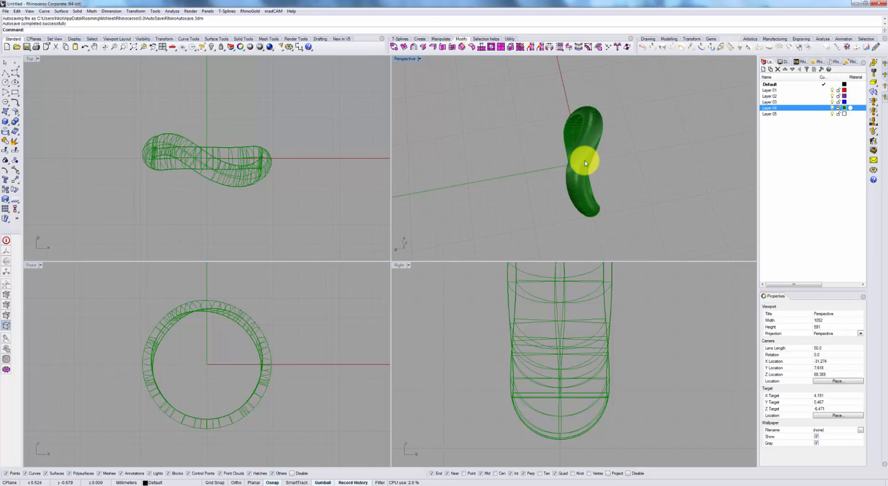
right_click_drag(617, 191, 543, 119)
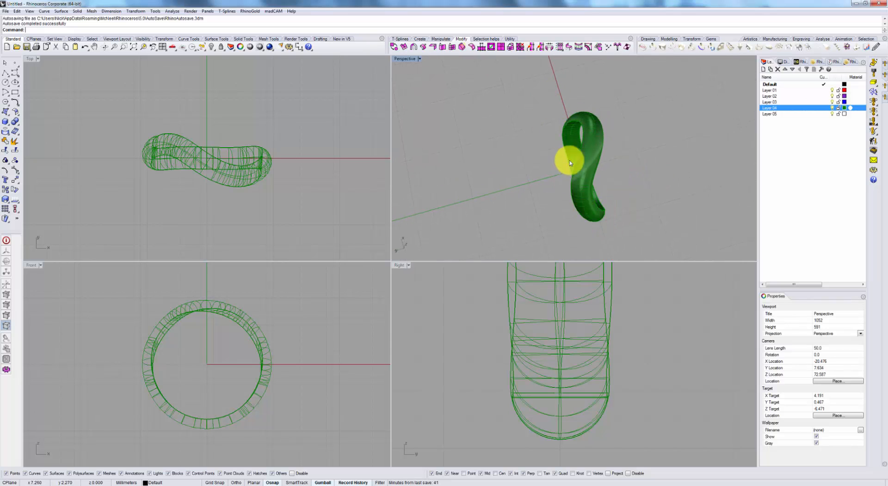
right_click_drag(604, 115, 603, 147)
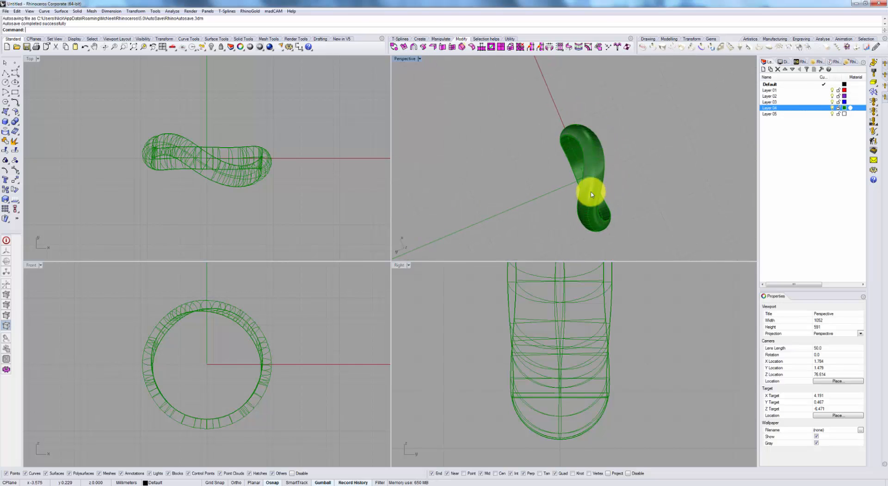
right_click_drag(588, 192, 573, 178)
right_click_drag(579, 208, 629, 242)
Load the whole wavy ring as the madCAM model and assign the cutter NS CNC_22 Taper 0.1 - for 5X simultaneous.
key("ctrl+a")
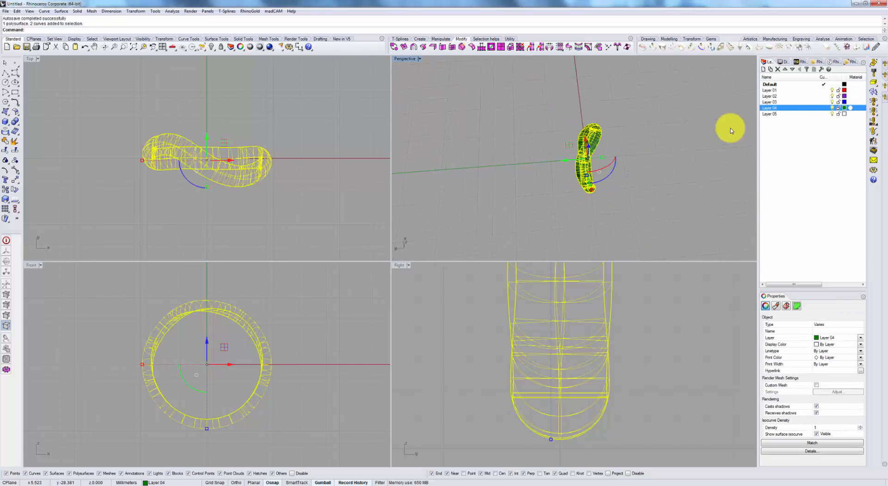
left_click(873, 67)
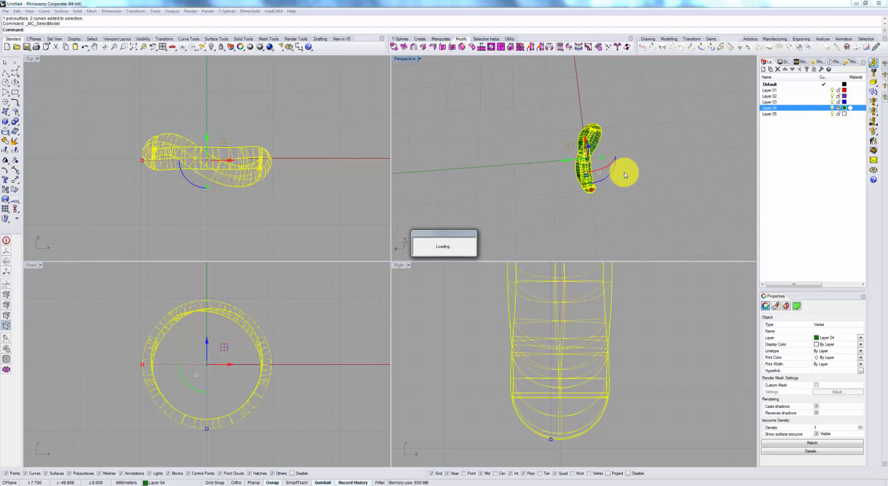
left_click(873, 74)
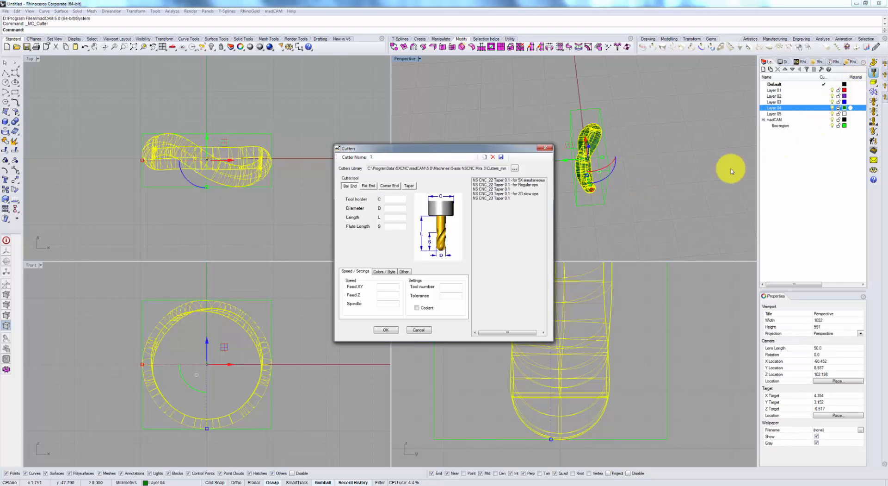
left_click(539, 180)
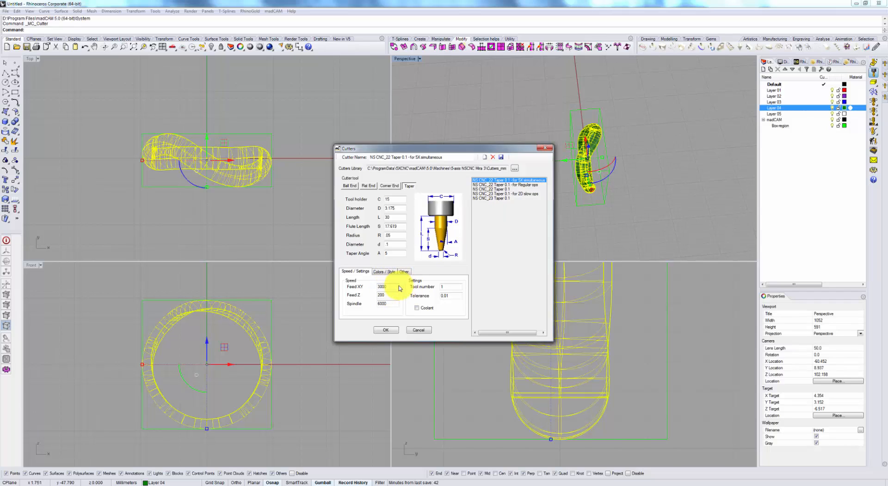
left_click(379, 329)
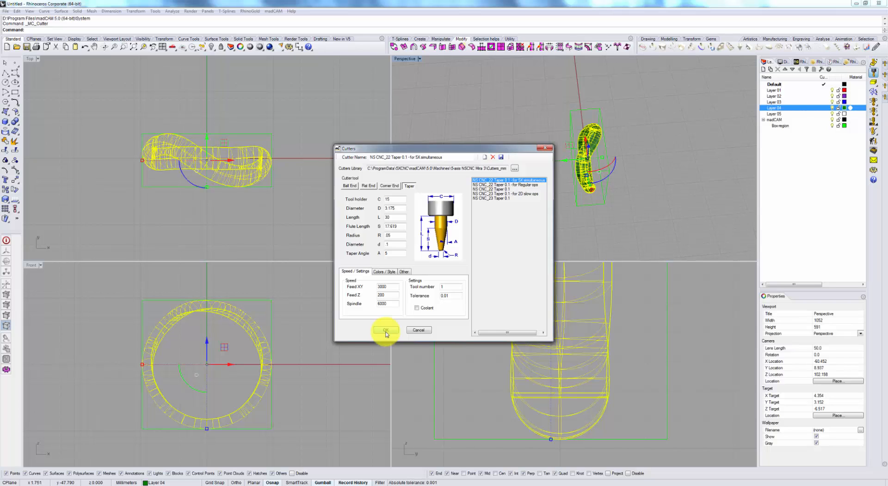
left_click(385, 333)
Check the wavy ring's orientation relative to the rotary chuck in the cut simulator and close the simulator.
right_click_drag(664, 179, 648, 172)
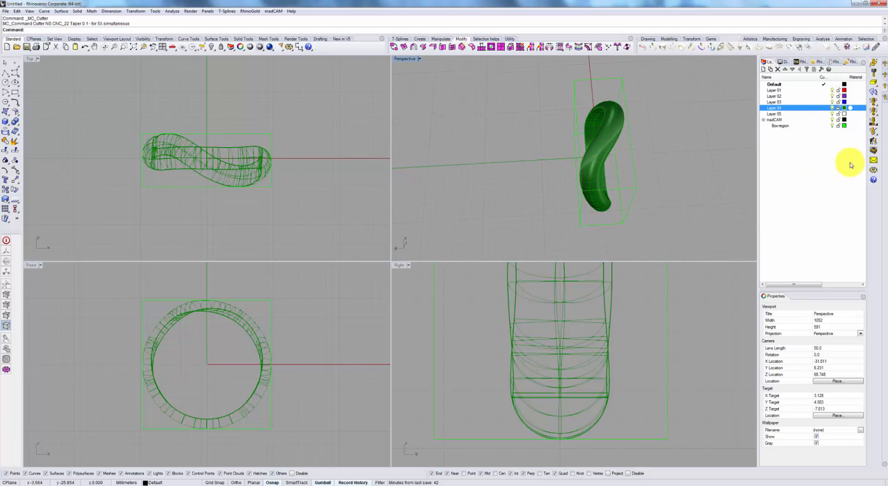
left_click(872, 153)
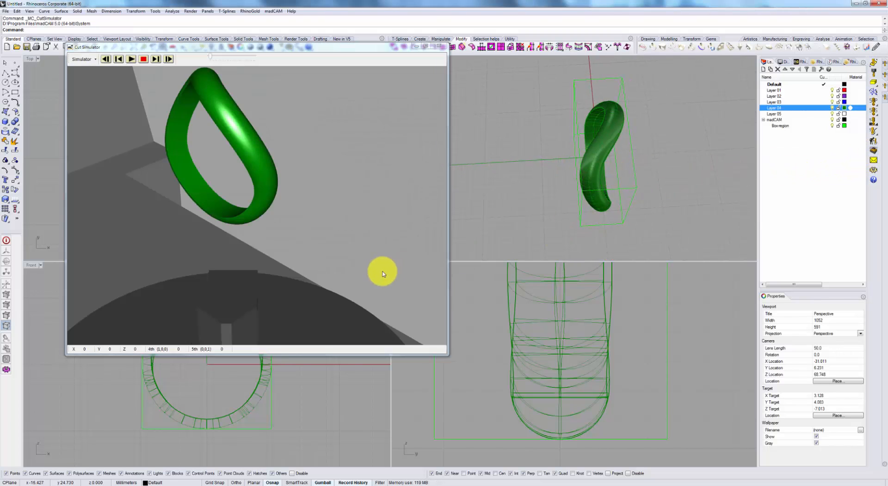
scroll(364, 259, "down", 5)
right_click_drag(390, 263, 273, 203)
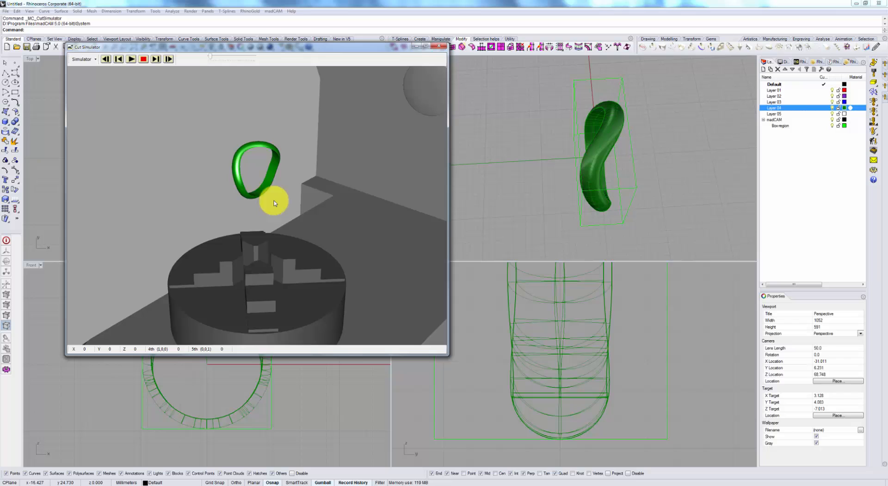
left_click(439, 45)
Rotate the ring and its box region 90 degrees about the X axis so the ring lies flat, and reload it as the madCAM model.
right_click_drag(674, 179, 644, 135)
key("ctrl+a")
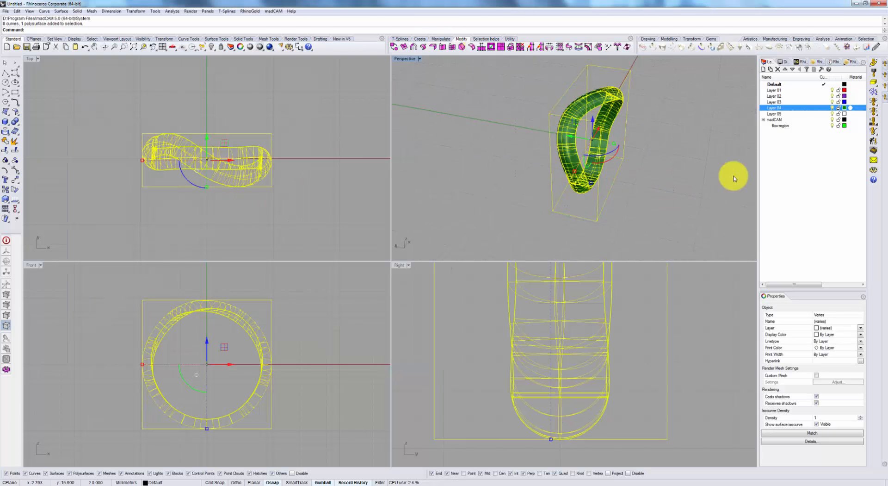
right_click_drag(733, 174, 597, 151)
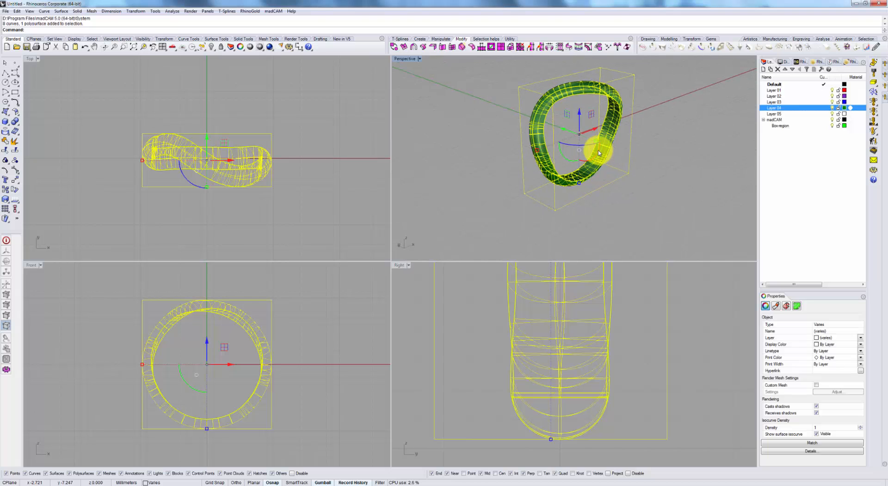
type("90")
key("Return")
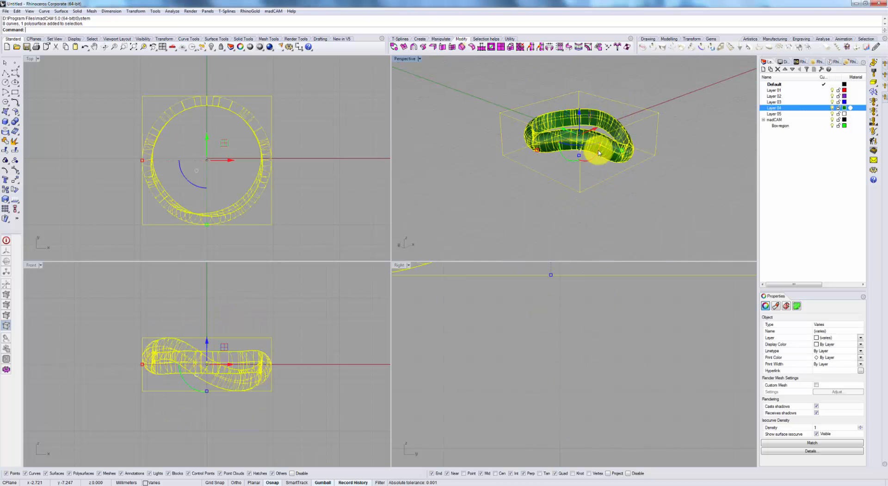
Check the rotated ring's orientation above the chuck in the cut simulator and close the simulator.
left_click(873, 158)
right_click_drag(317, 257, 305, 282)
scroll(299, 226, "down", 5)
right_click_drag(229, 277, 249, 270)
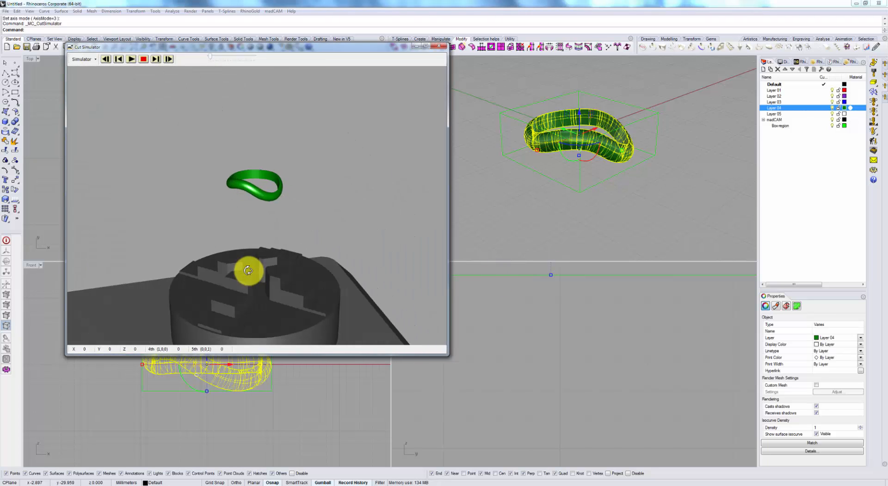
left_click(444, 47)
Switch madCAM to axis mode 4, select the wavy ring's surface as the drive surface and pick its outward direction.
left_click(690, 180)
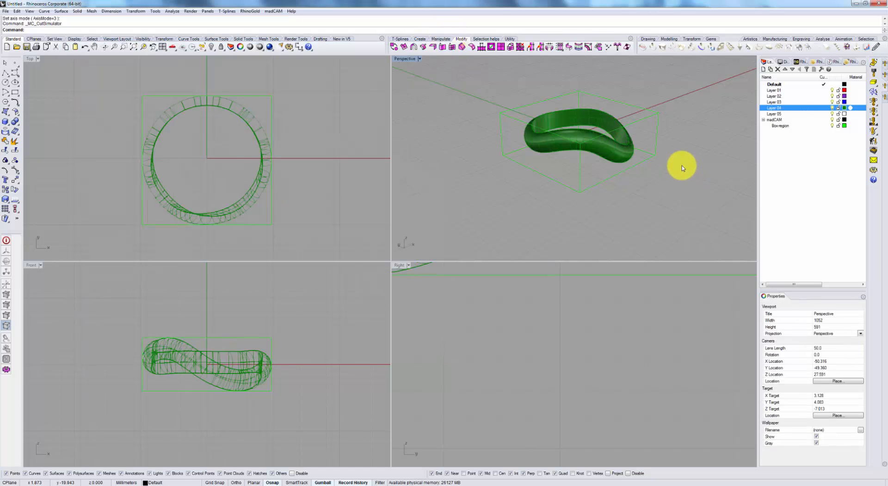
right_click_drag(684, 163, 673, 196)
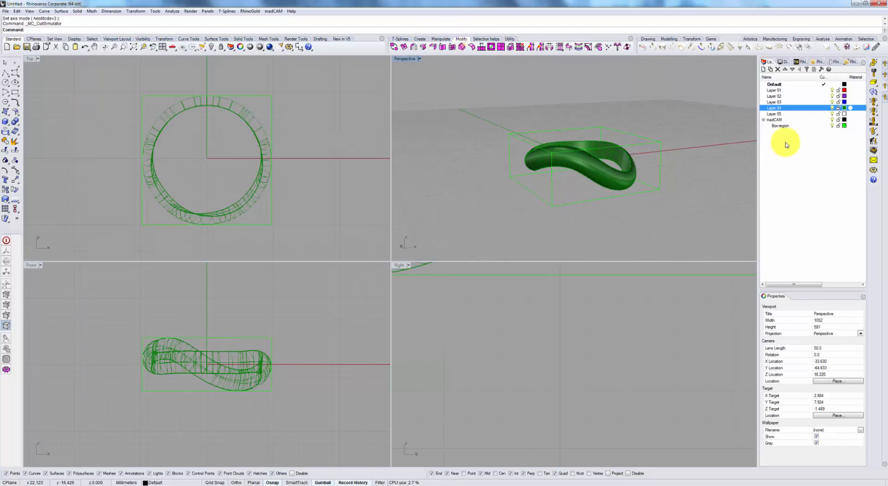
left_click(885, 101)
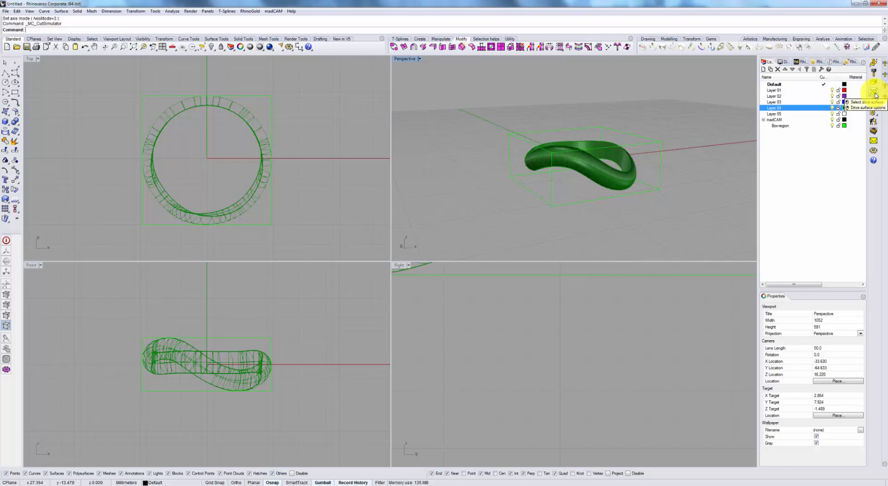
left_click(875, 94)
scroll(601, 168, "up", 3)
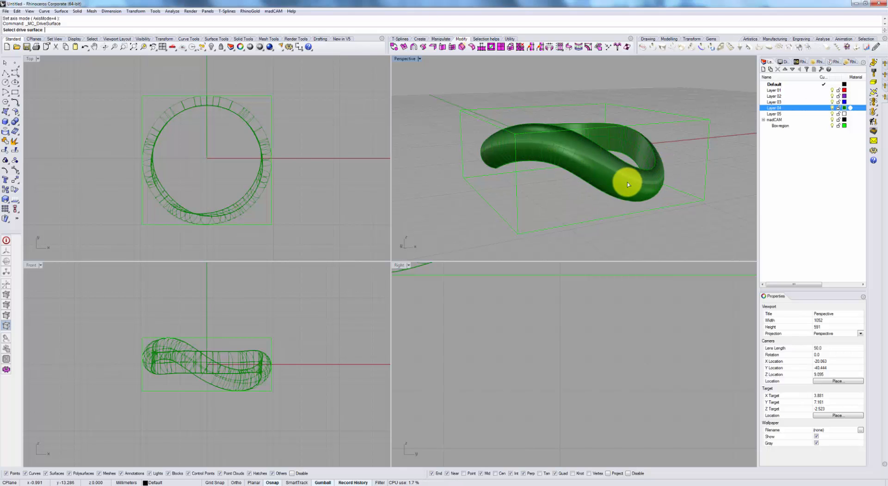
left_click(602, 162)
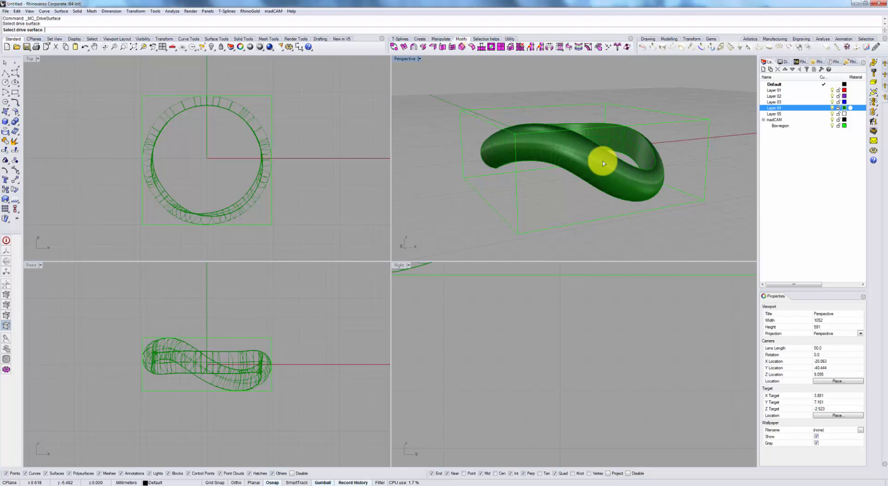
right_click_drag(627, 168, 654, 188)
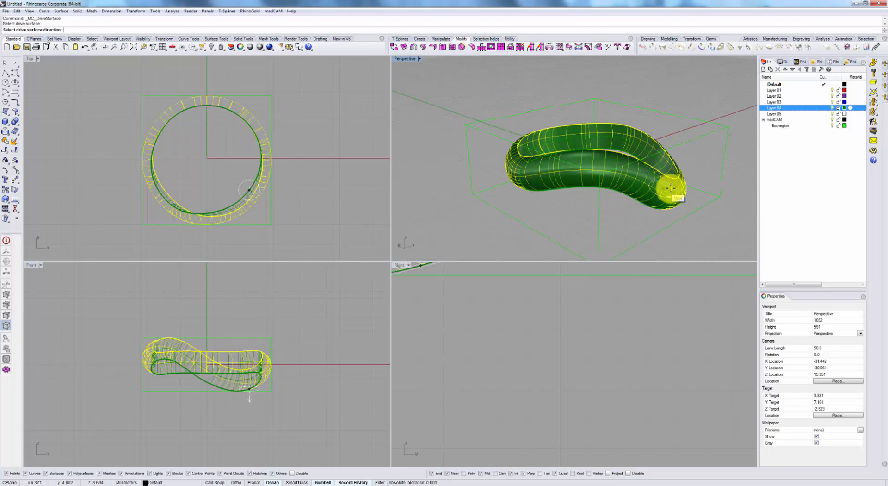
left_click(674, 188)
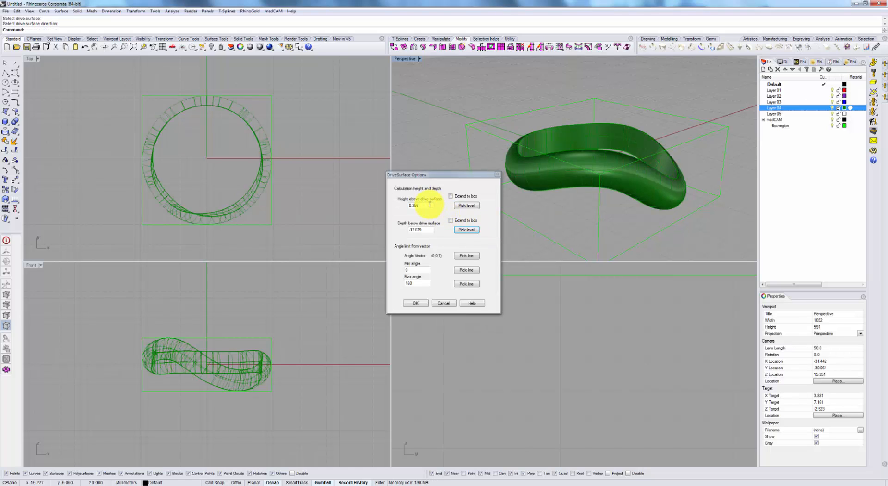
Set the drive surface's calculation height to 0.1, its depth to -0.1 and the maximum angle to 130.
left_click_drag(430, 204, 391, 199)
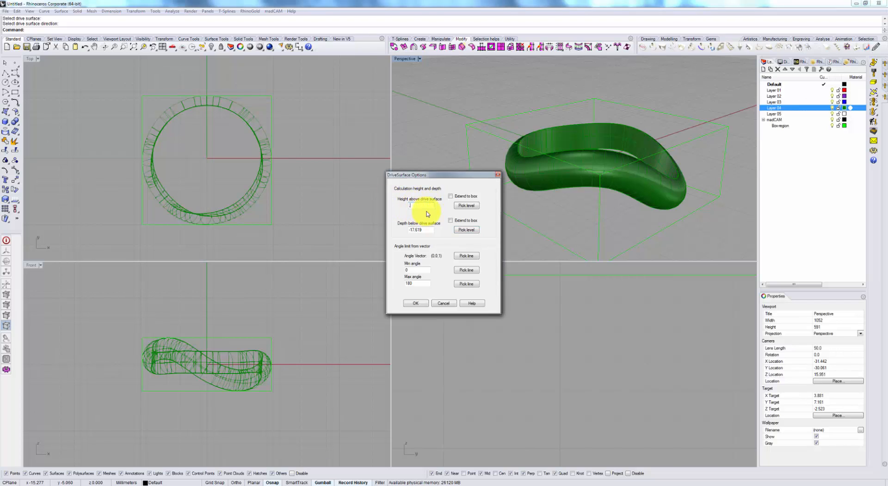
key("Tab")
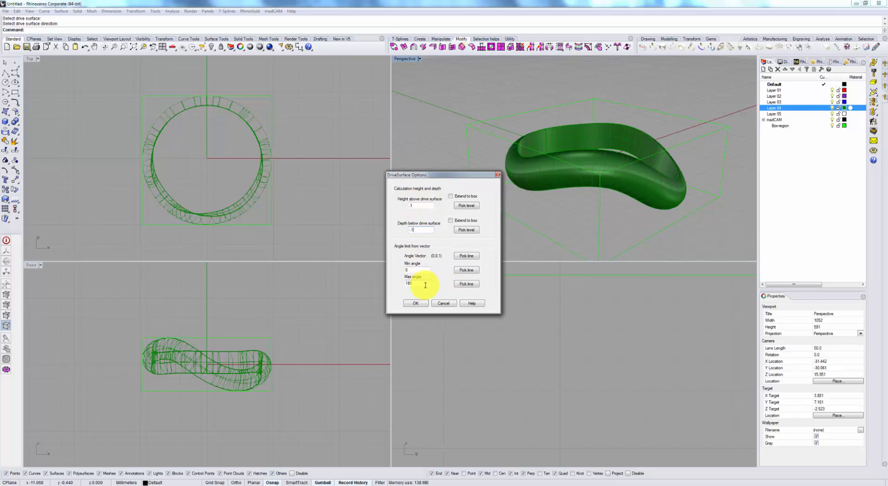
left_click_drag(425, 285, 389, 278)
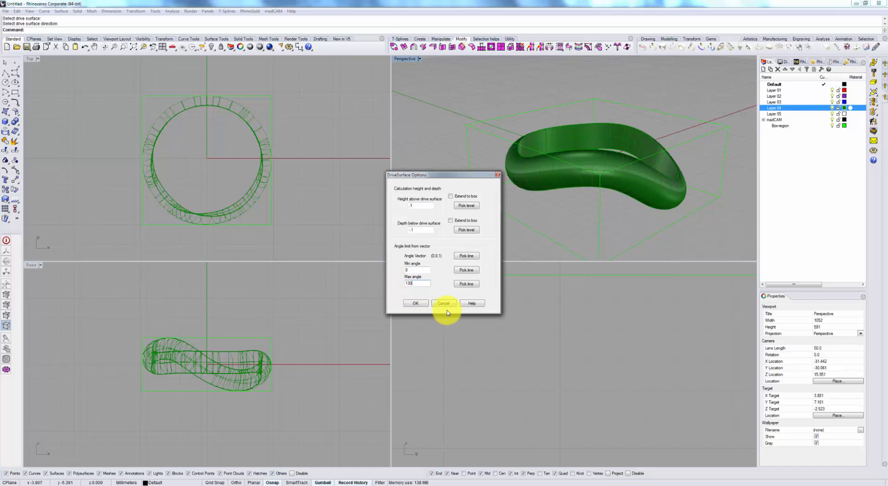
left_click(416, 303)
right_click_drag(634, 199, 653, 188)
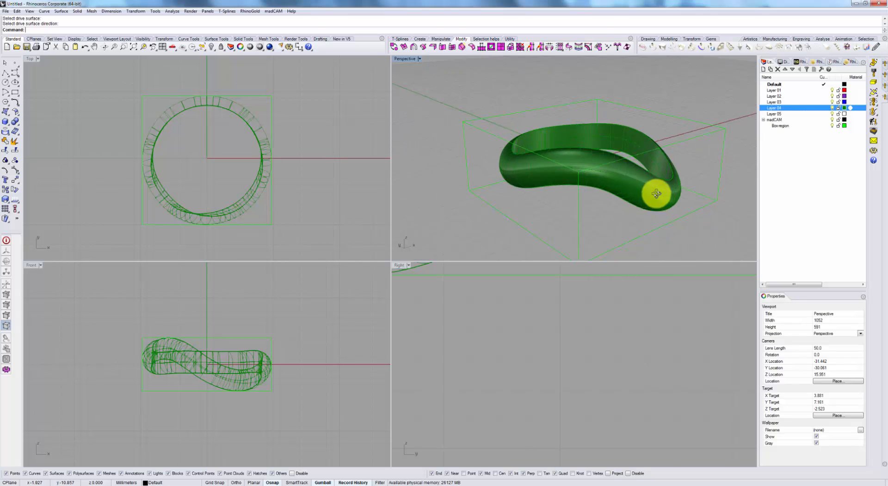
Calculate a multi-axis planar finishing toolpath on the ring with step over 0.5, angle limit 0 and direction parallel to X.
left_click(877, 107)
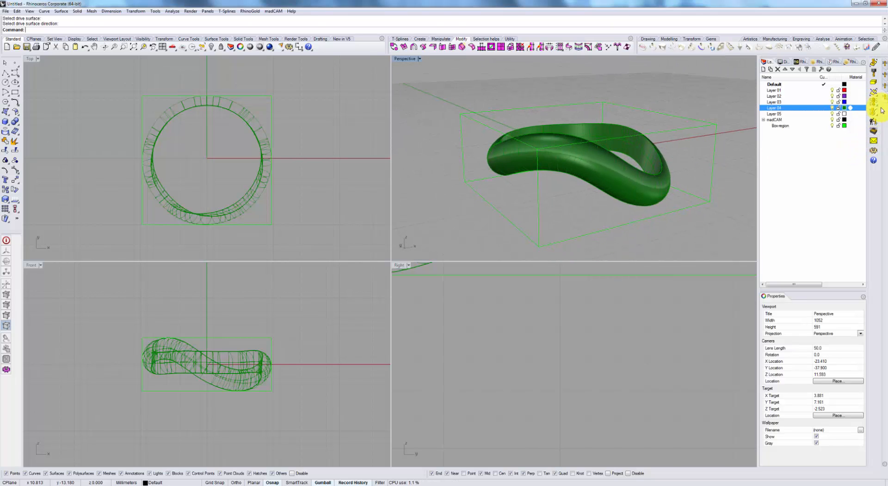
left_click(874, 105)
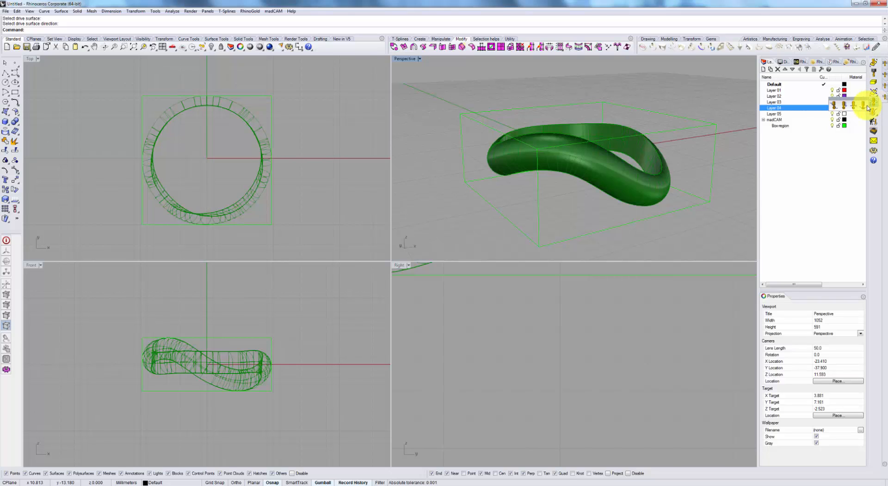
left_click(855, 108)
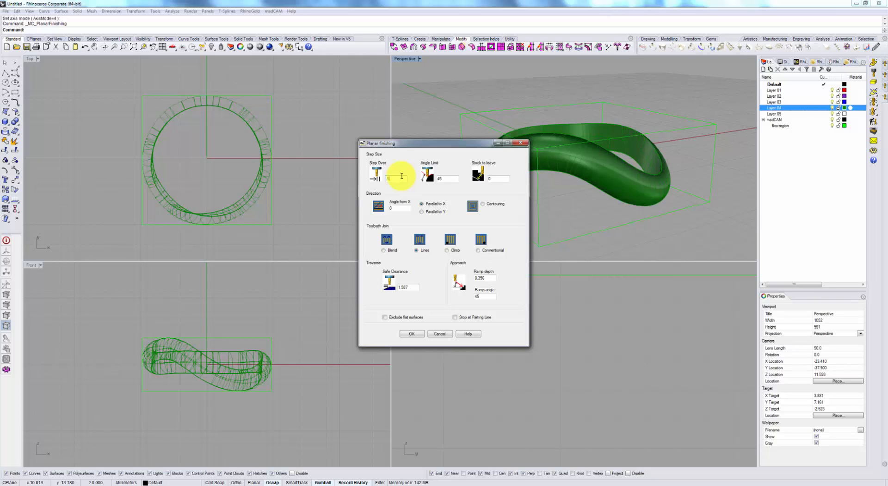
left_click(446, 179)
key("Tab")
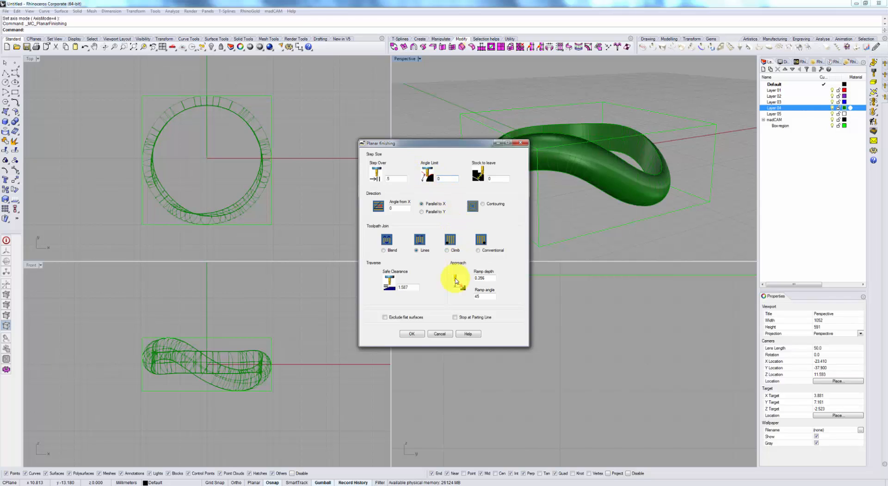
left_click(412, 334)
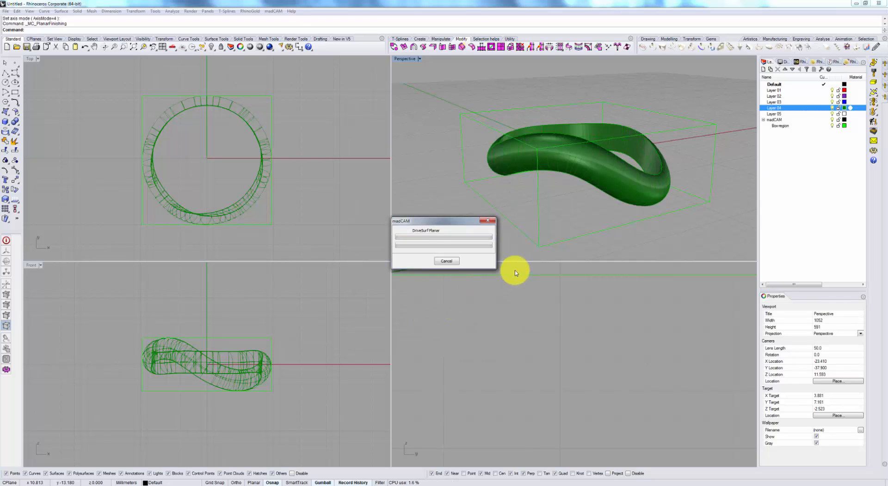
right_click_drag(618, 209, 652, 134)
left_click(563, 140)
left_click(585, 169)
left_click(627, 160)
right_click_drag(626, 162, 550, 143)
Redefine the ring's drive surface and direction, setting the height above it to 1 and replacing the depth value.
left_click(876, 94)
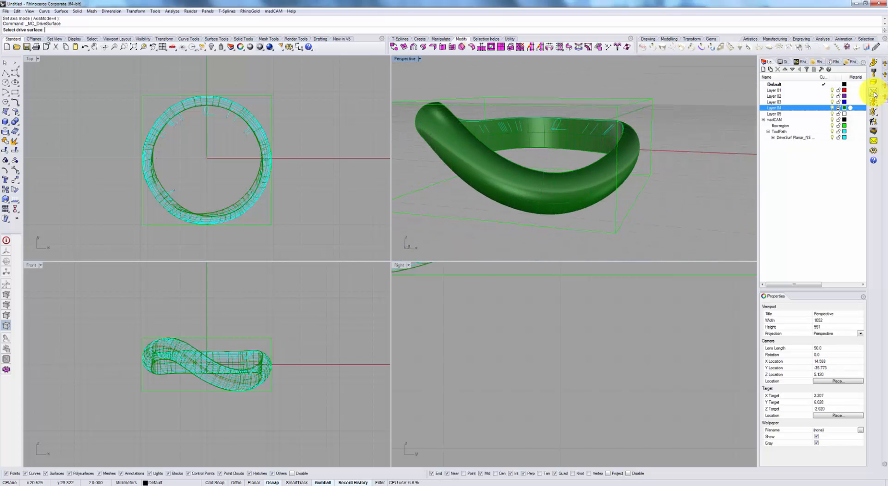
left_click(557, 211)
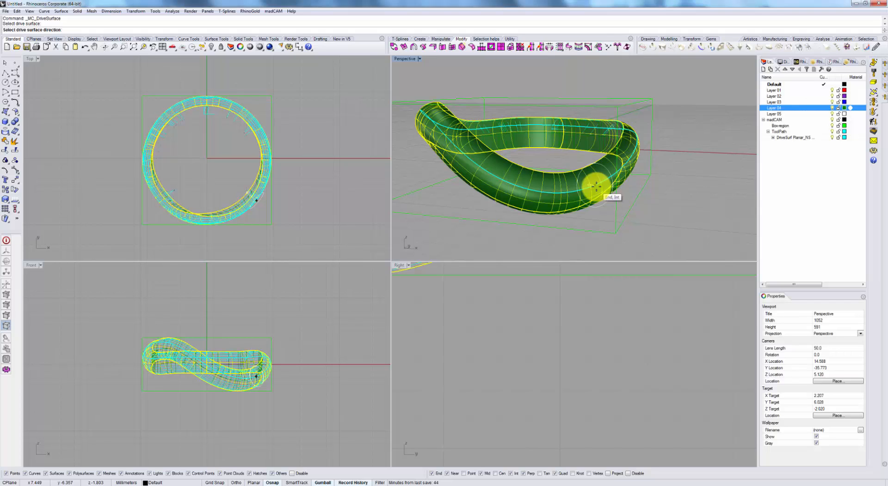
left_click(596, 187)
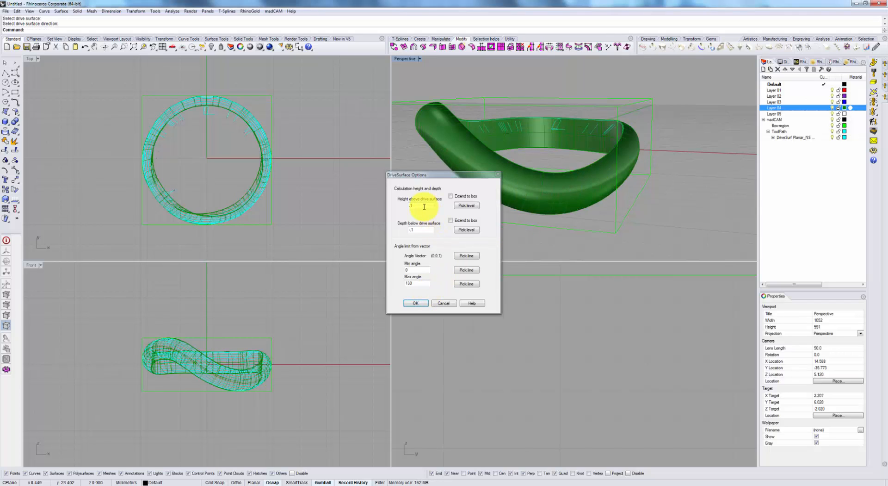
left_click_drag(424, 206, 387, 231)
type("1")
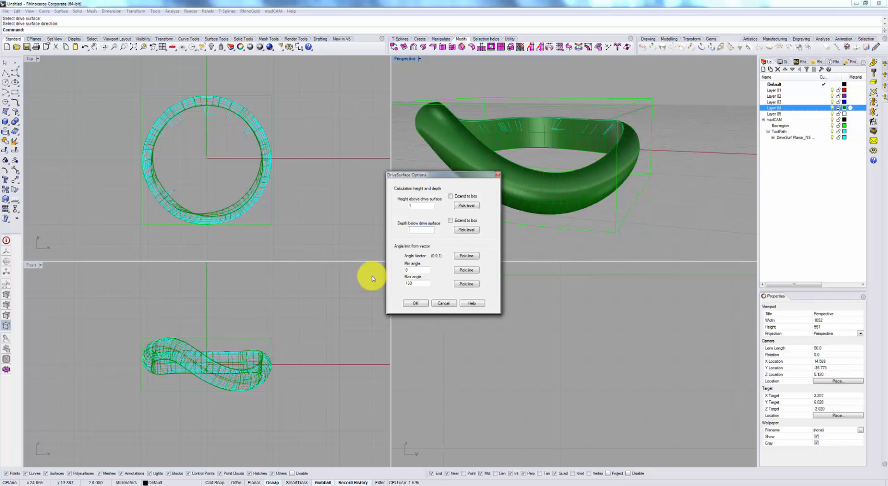
left_click(421, 302)
right_click_drag(645, 203, 666, 200)
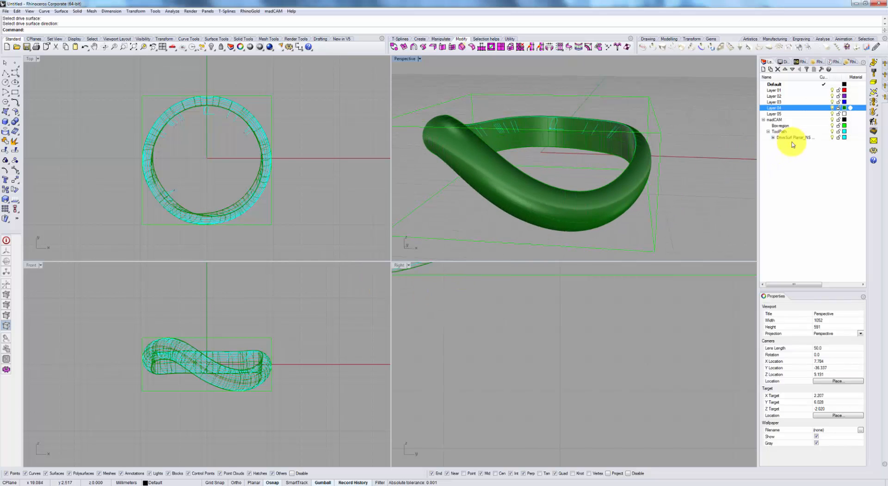
Delete the existing DriveSurf Planar toolpath and recalculate planar finishing parallel to X with step over 0.5.
left_click(810, 139)
key("Delete")
key("Return")
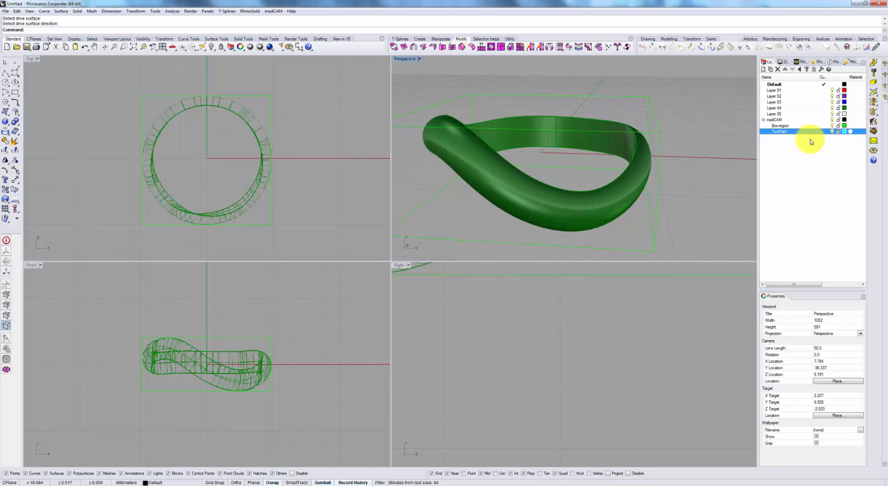
left_click(875, 107)
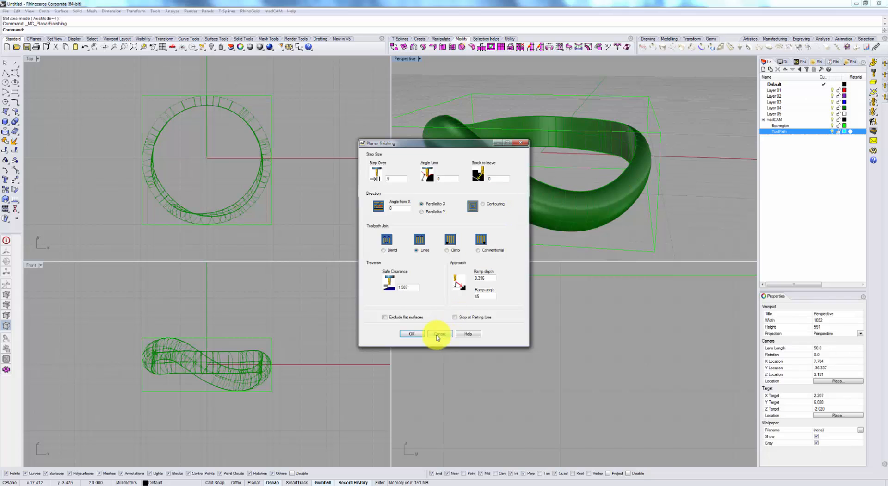
left_click(417, 333)
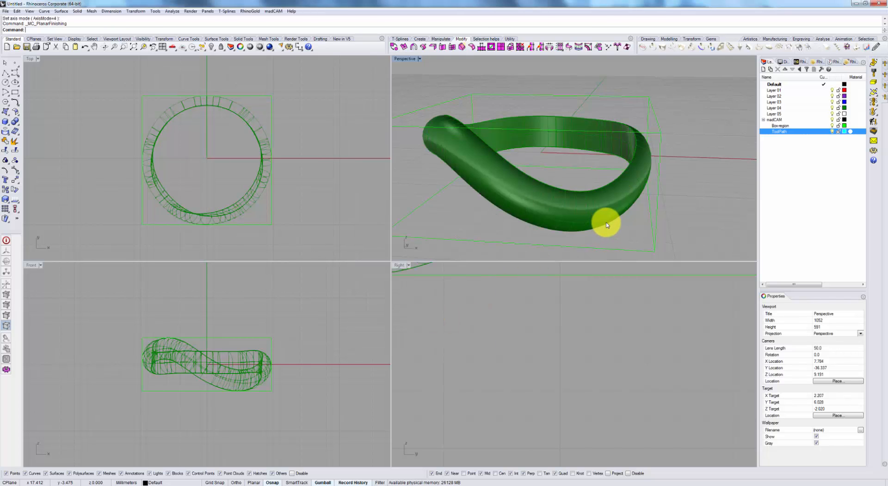
right_click_drag(595, 212, 677, 180)
Simulate the ring's parallel-to-X finishing toolpath in the cut simulator and close the simulator.
left_click(874, 134)
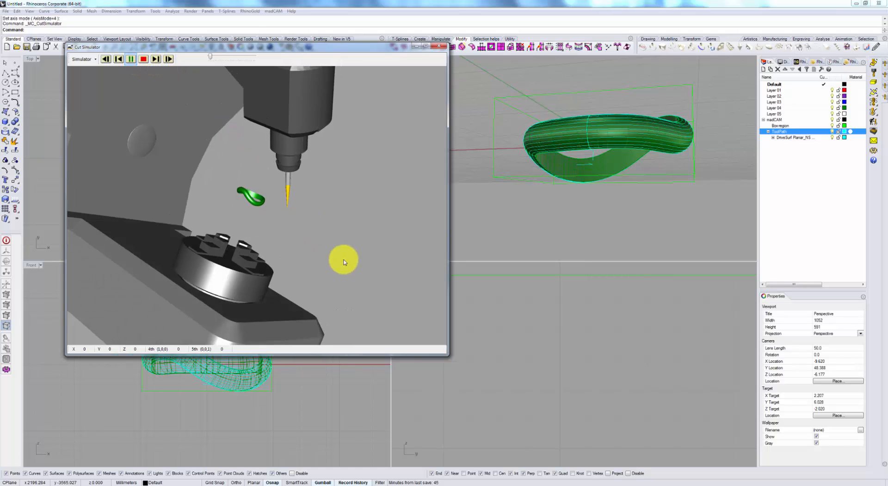
right_click_drag(293, 247, 273, 200)
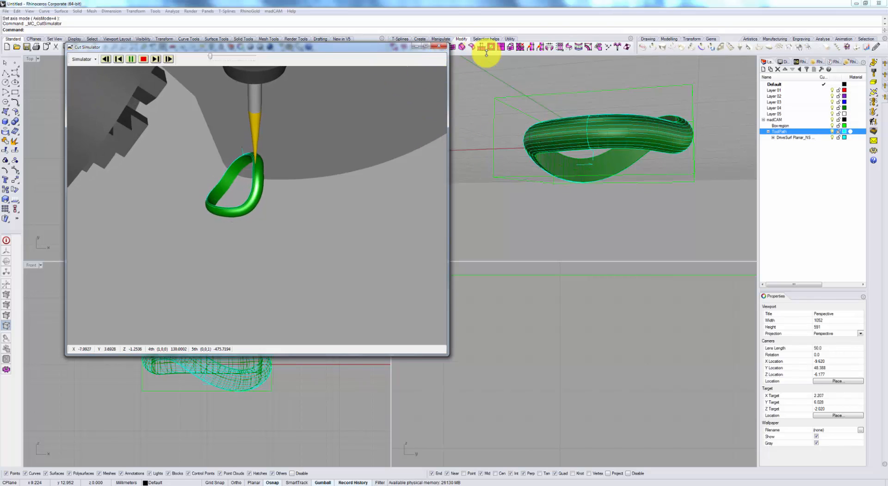
left_click(439, 46)
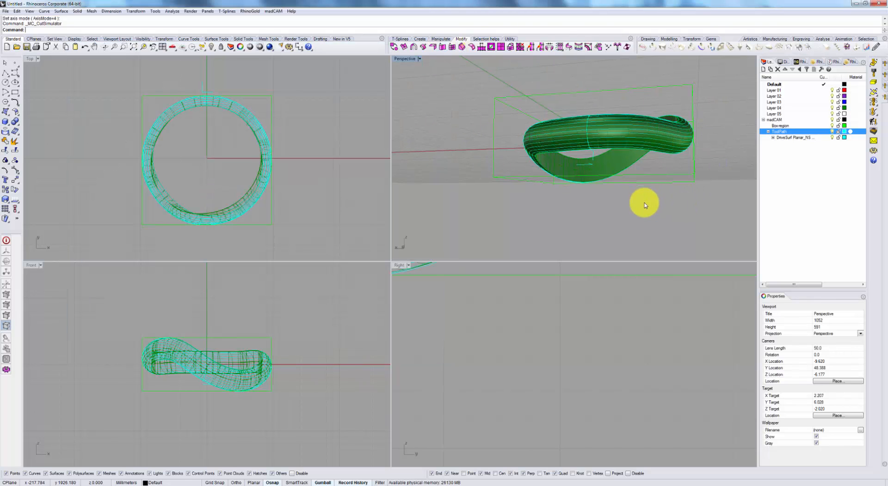
Edit the ring's planar finishing toolpath to run parallel to Y at 90 degrees from X and recalculate it.
right_click_drag(645, 204, 587, 202)
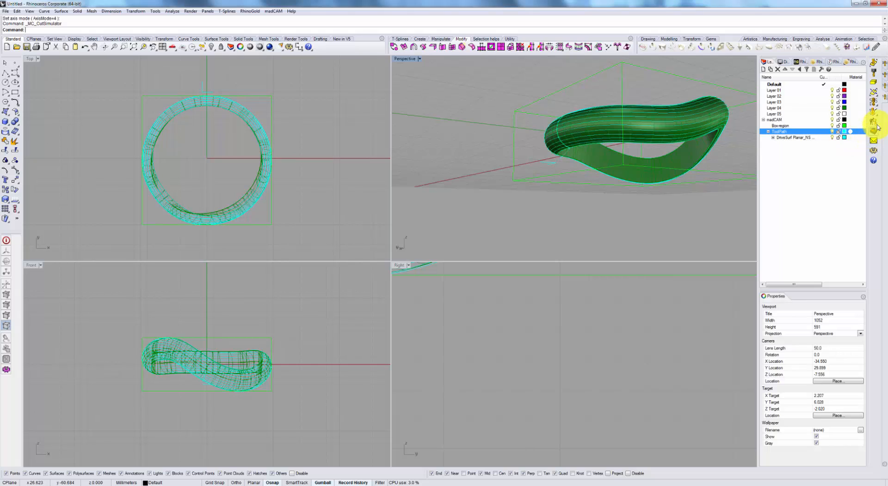
left_click(551, 165)
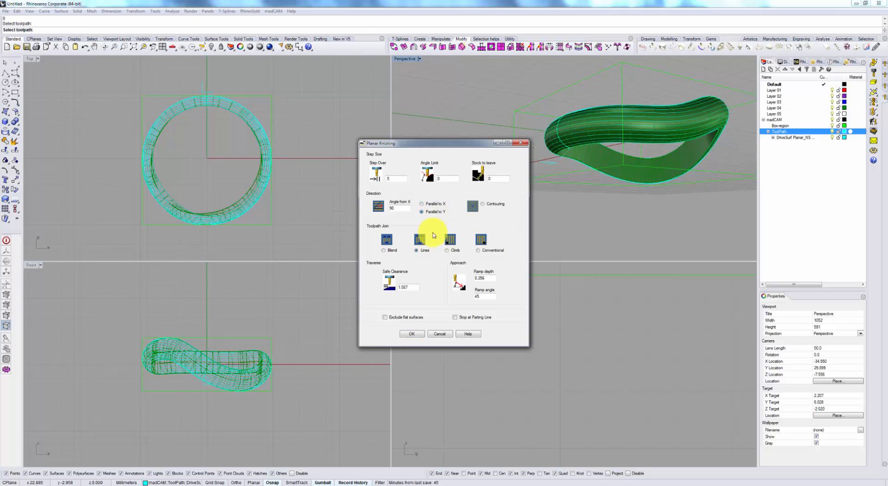
left_click(413, 333)
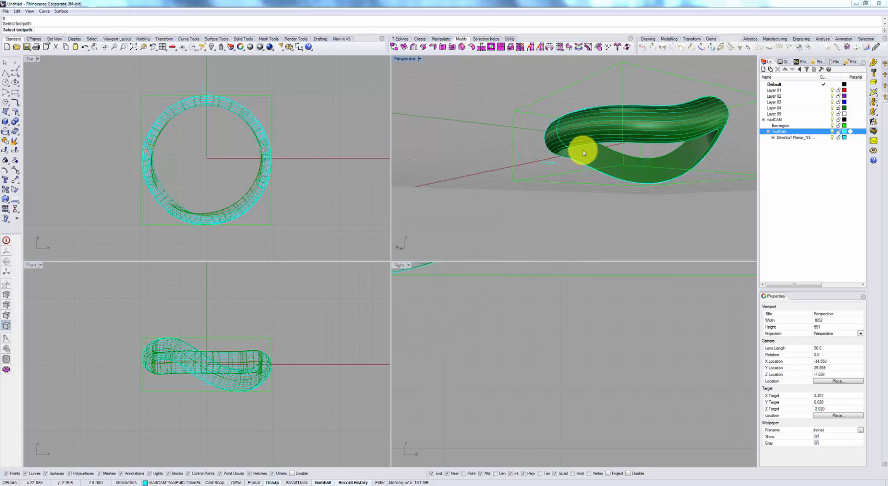
right_click_drag(582, 153, 616, 146)
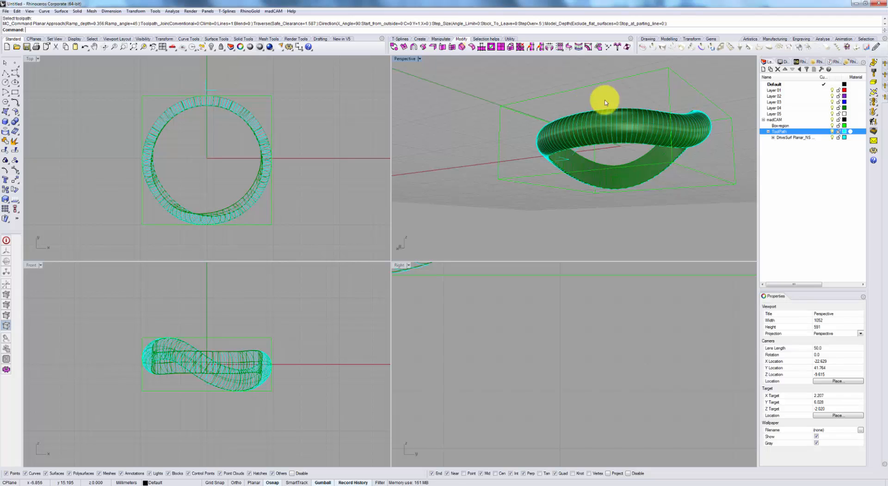
Simulate the parallel-to-Y finishing toolpath in the cut simulator, examining the tool's motion around the ring and raising the playback speed.
left_click(874, 131)
left_click(130, 58)
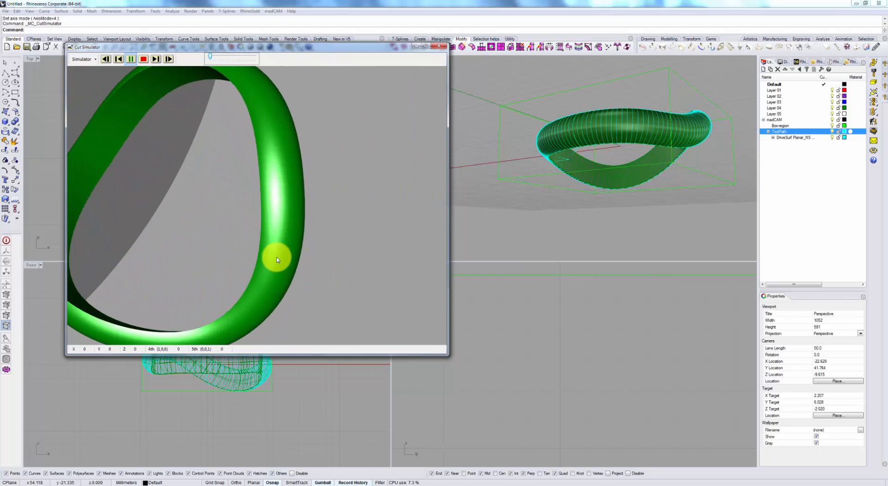
scroll(261, 201, "down", 5)
right_click_drag(265, 198, 293, 185)
scroll(253, 196, "up", 5)
scroll(281, 160, "down", 4)
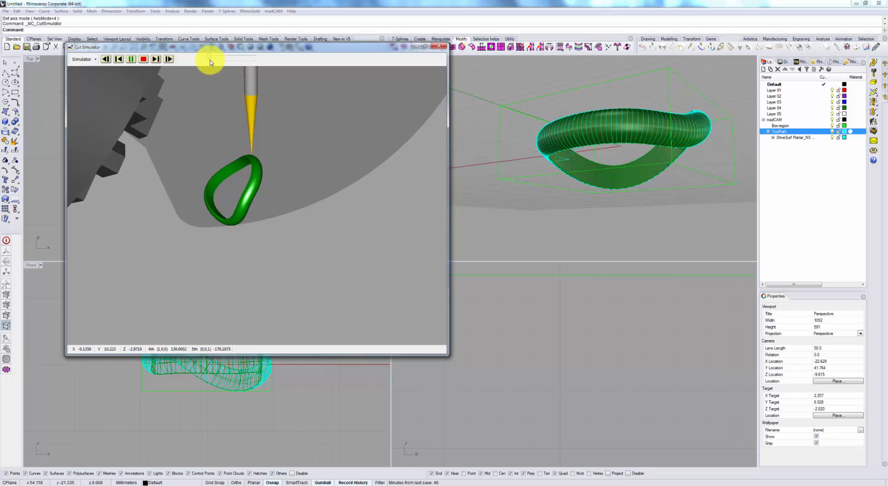
left_click_drag(210, 59, 212, 57)
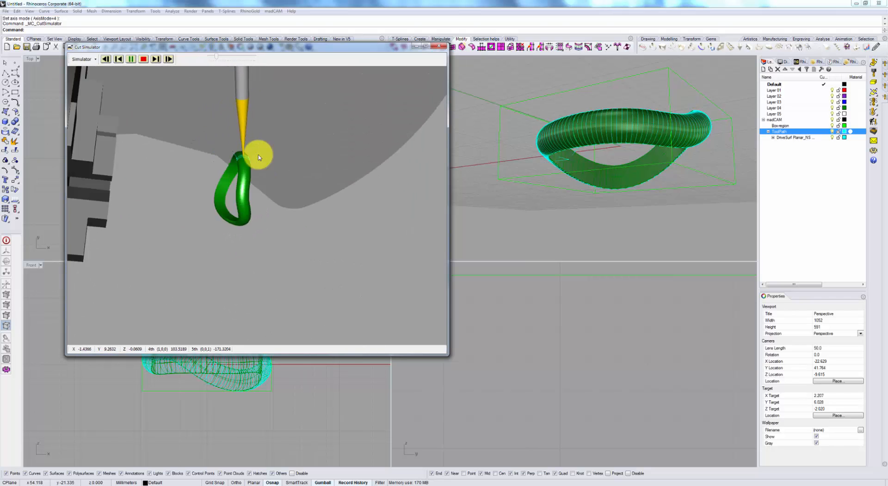
scroll(258, 155, "down", 2)
mouse_move(268, 190)
right_mouse_down()
mouse_move(251, 192)
mouse_move(272, 186)
right_mouse_up()
left_click_drag(216, 56, 232, 56)
left_click(233, 56)
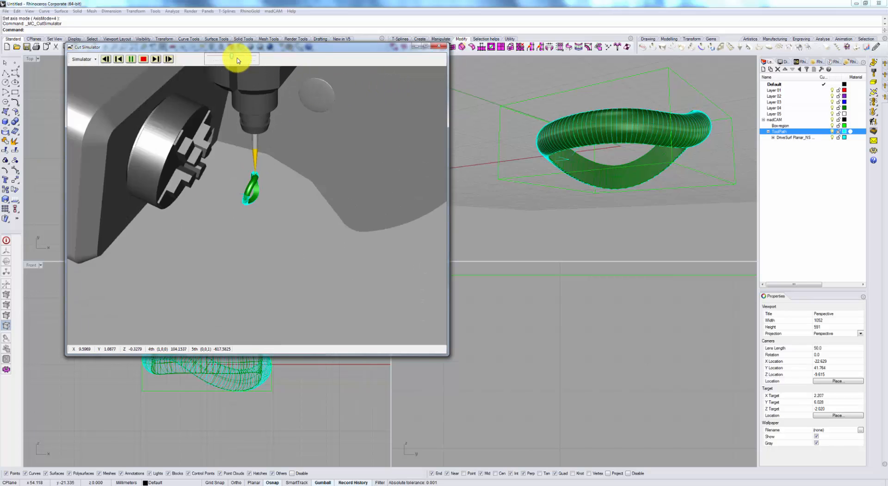
Pause the parallel-to-Y simulation, examine the machine's rotary axes and tool position around the ring, and close the cut simulator.
left_click(239, 59)
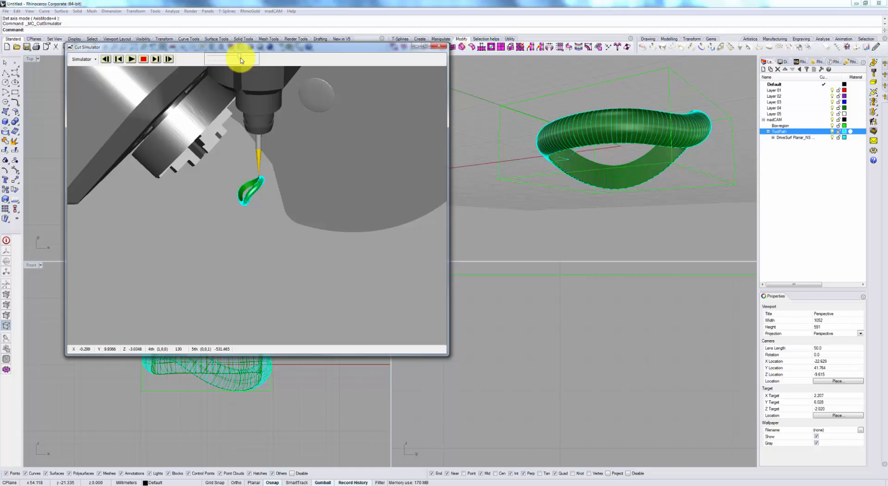
right_click_drag(292, 160, 243, 144)
scroll(260, 173, "up", 9)
scroll(260, 169, "down", 5)
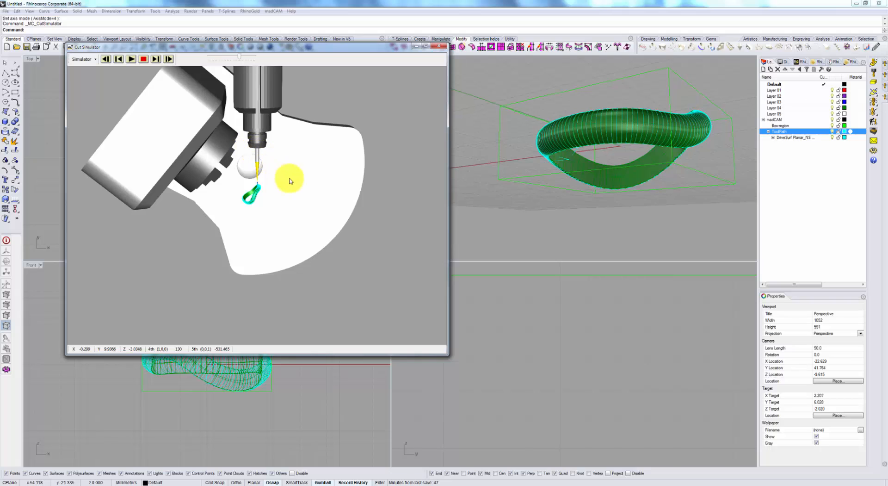
mouse_move(290, 180)
right_mouse_down()
mouse_move(291, 171)
mouse_move(282, 179)
mouse_move(292, 183)
right_mouse_up()
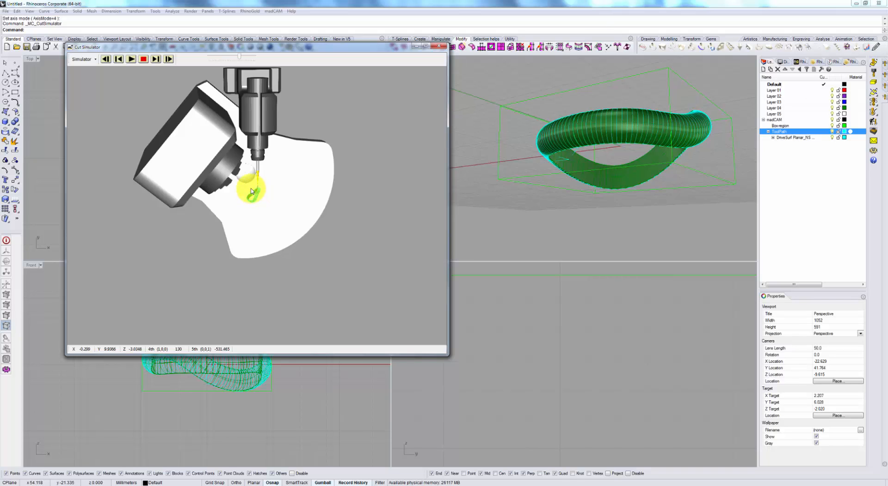
right_click_drag(251, 170, 248, 162)
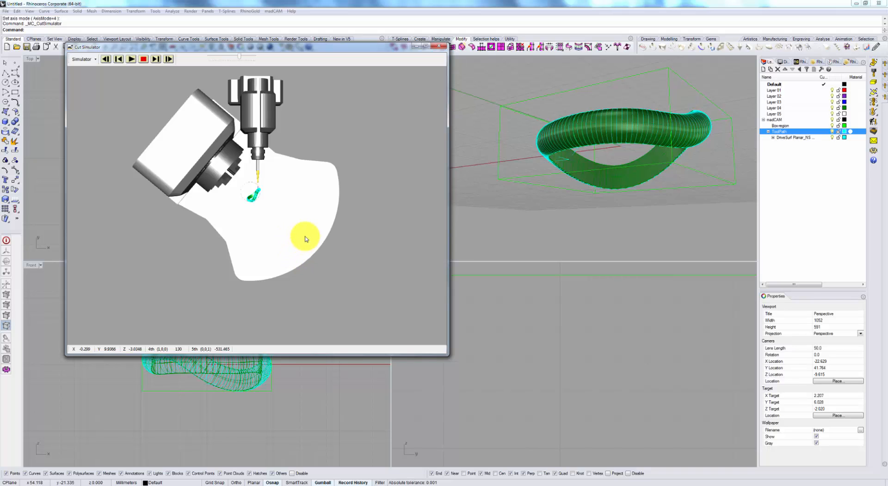
right_click_drag(306, 239, 319, 254)
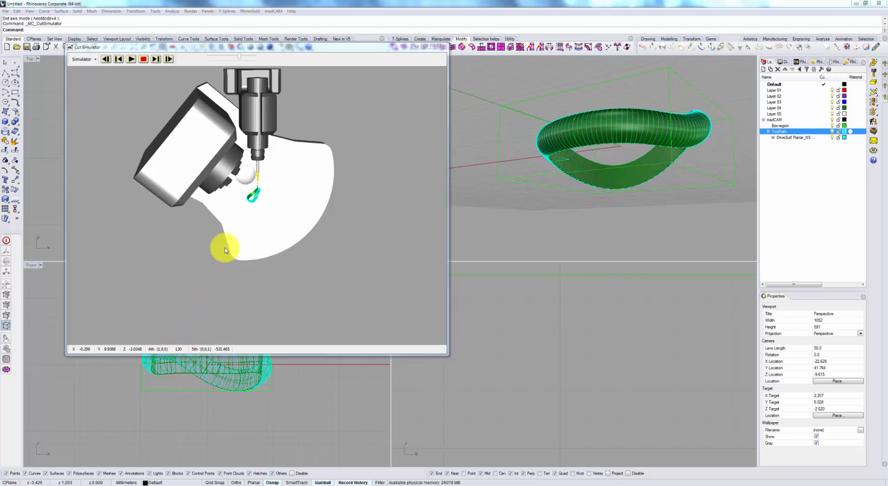
left_click_drag(240, 237, 180, 177)
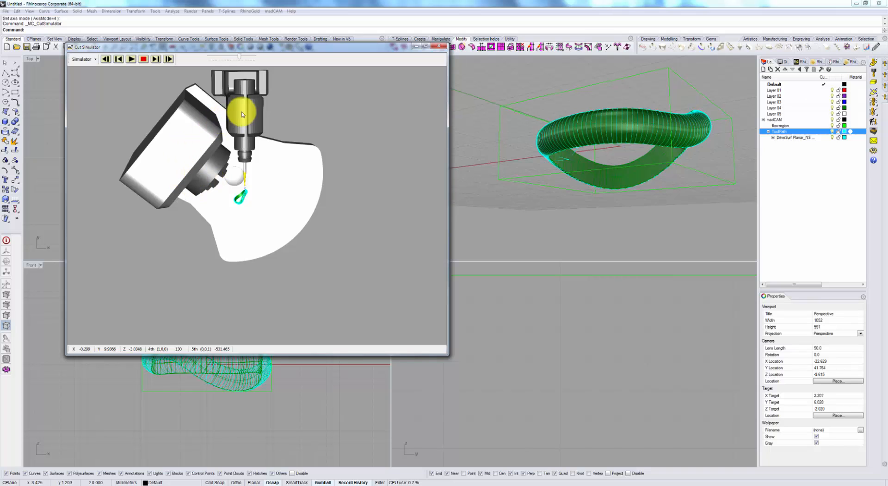
left_click(441, 48)
Hide the ring's planar finishing toolpath and select the ring's inner polysurface edge for swarf surface edge profiling.
right_click_drag(644, 145, 685, 171)
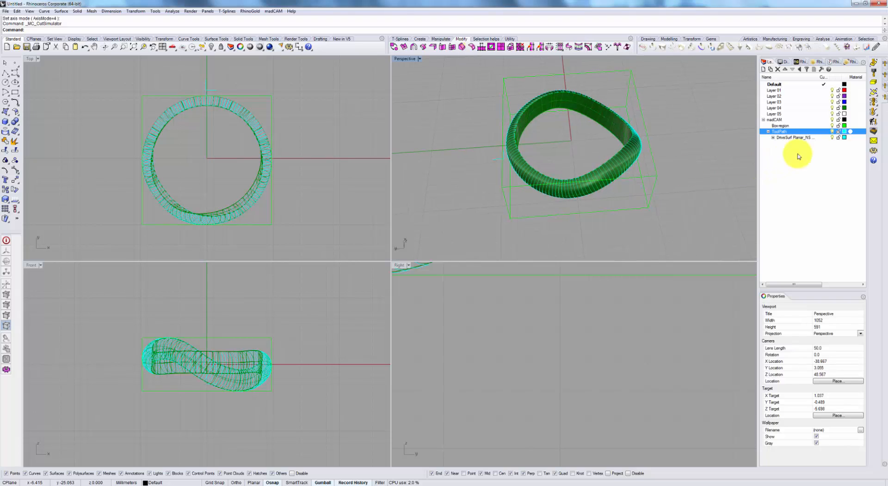
left_click(835, 138)
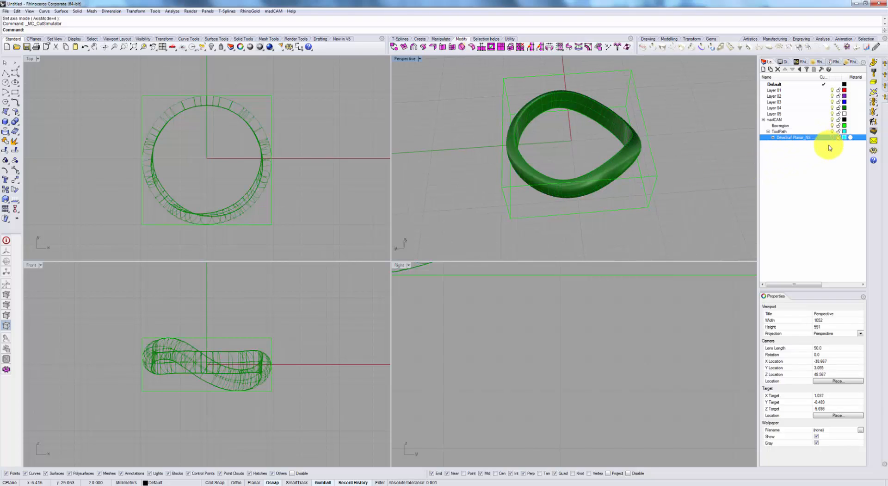
right_click_drag(611, 124, 607, 128)
left_click(606, 128)
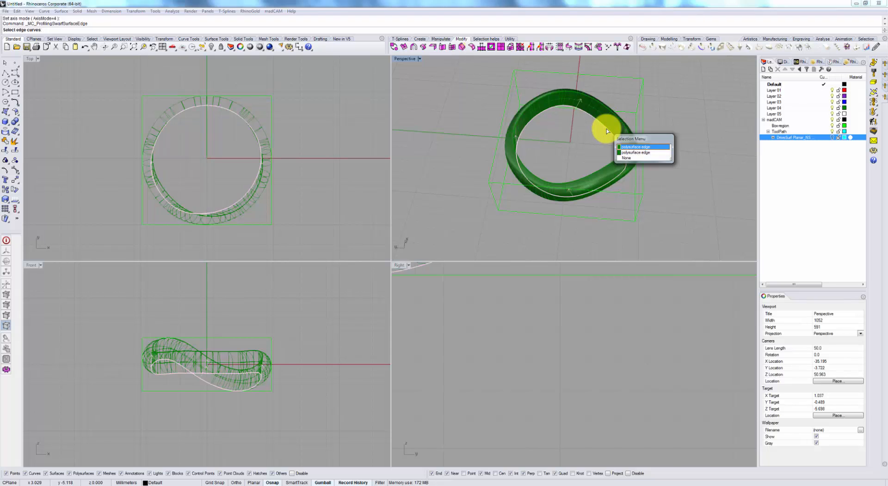
left_click(630, 150)
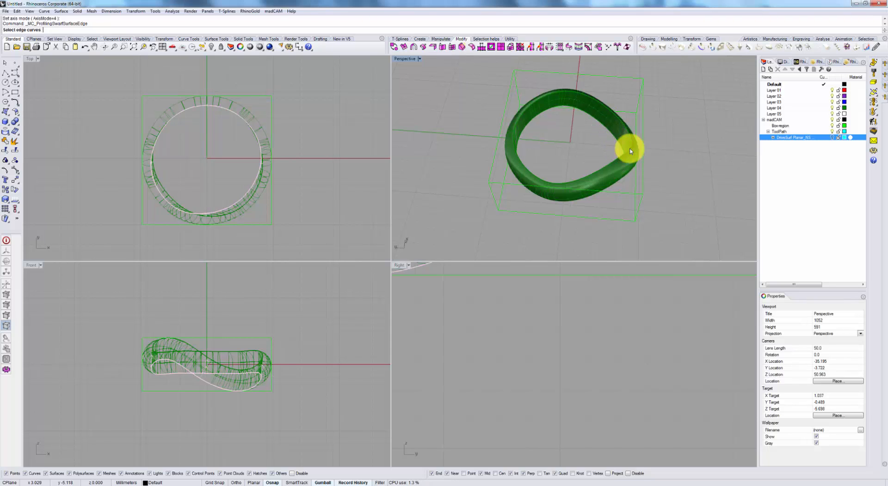
right_click_drag(623, 137, 576, 112)
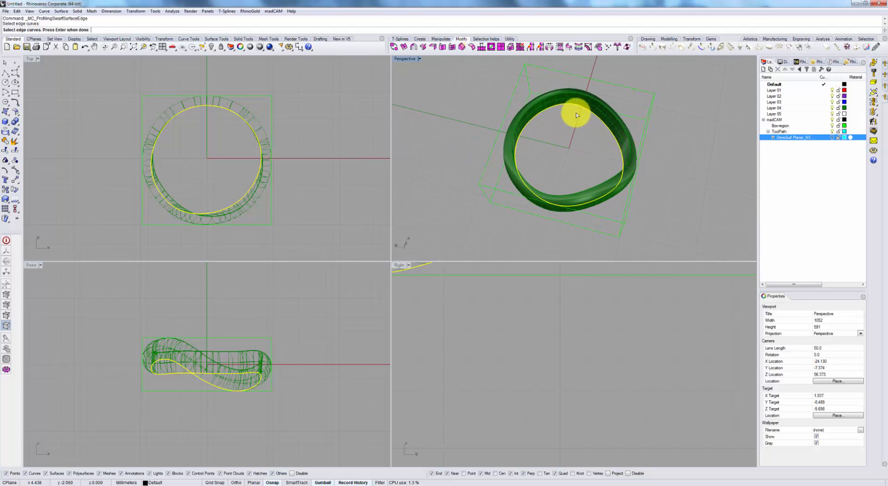
Set the profiling side and direction toward the ring's centre and calculate the 5-axis profiling with stock 0 and step down 0.356.
right_click_drag(594, 175, 414, 168)
right_click_drag(588, 124, 692, 152)
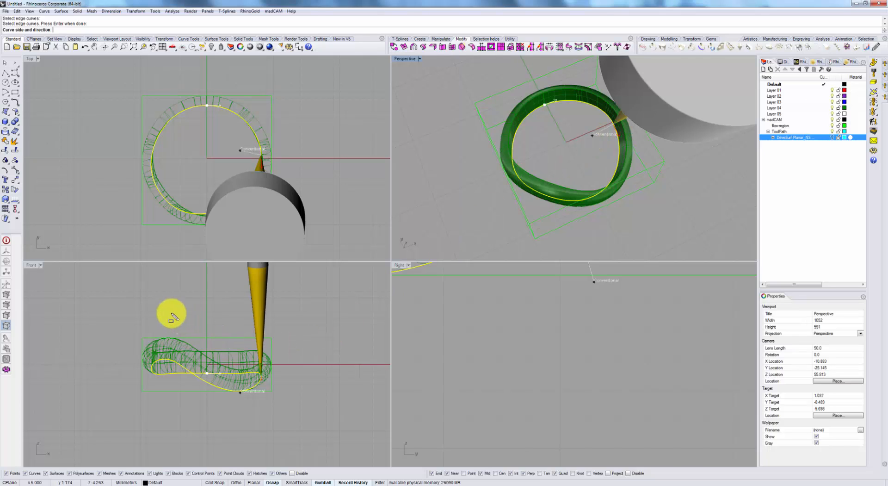
left_click_drag(162, 301, 306, 407)
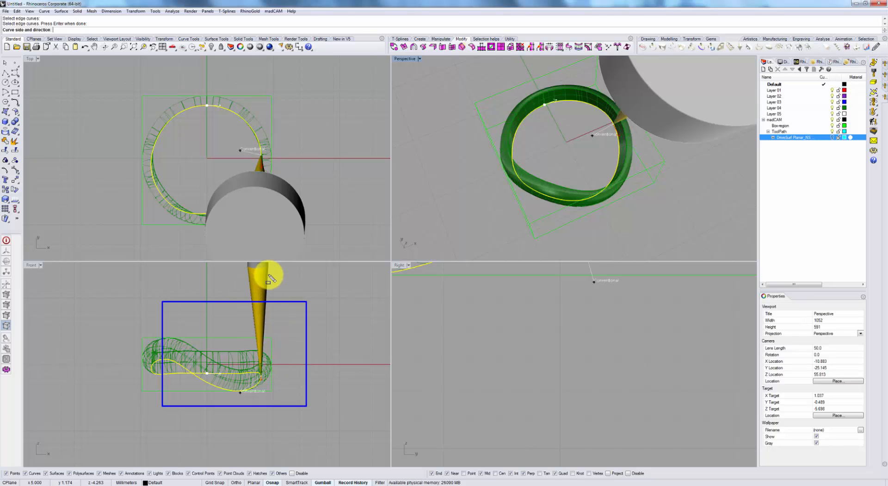
left_click(581, 145)
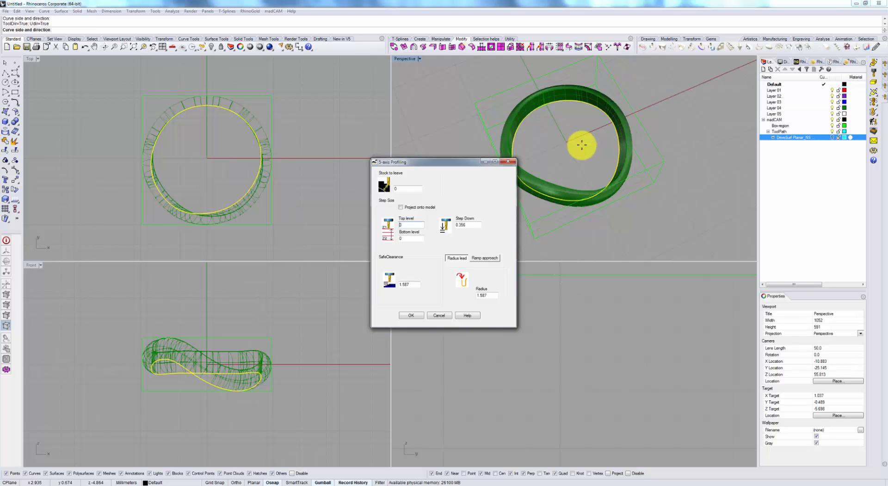
left_click(416, 316)
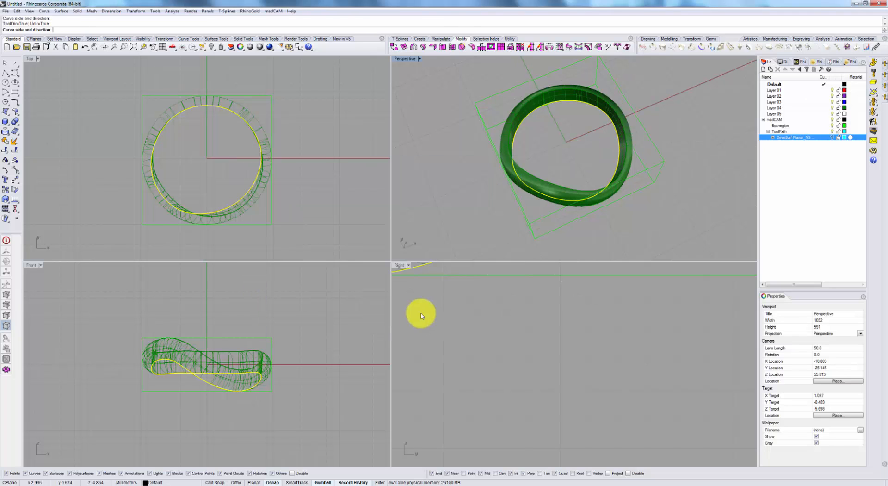
right_click_drag(578, 192, 644, 164)
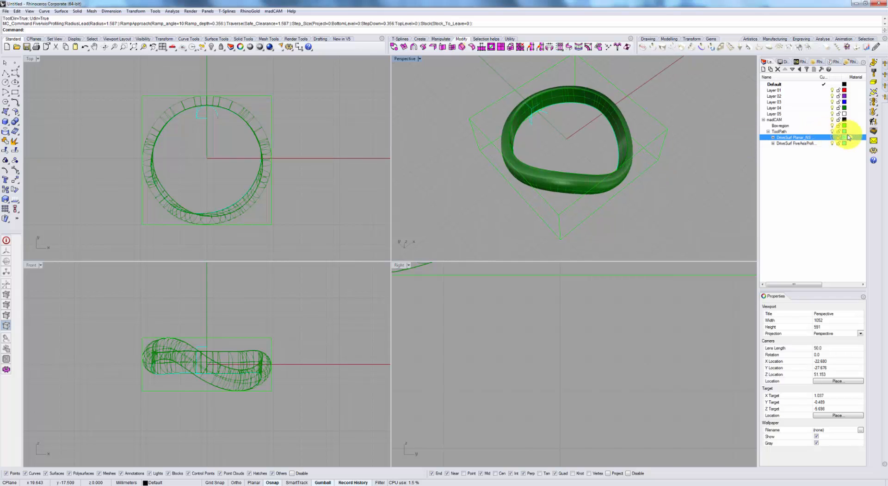
Simulate the 5-axis profiling toolpath at a slower playback speed, examine the tool along the ring's inner edge, and close the simulator.
left_click(874, 133)
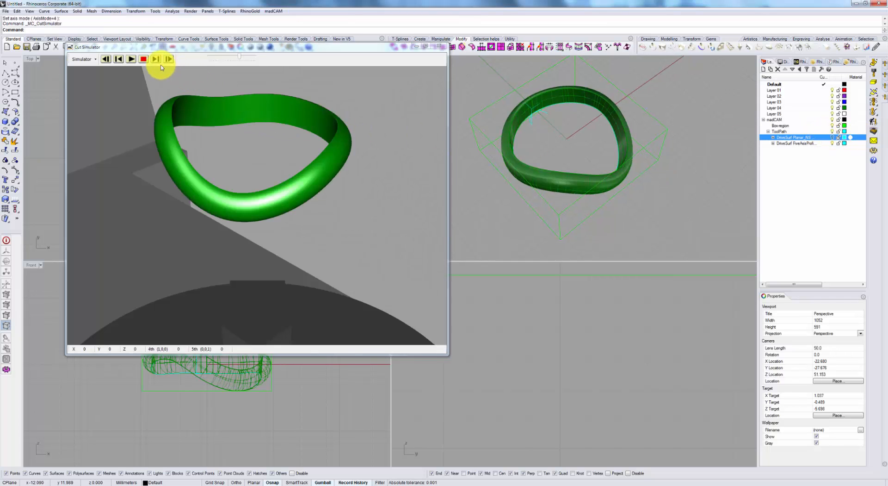
left_click(132, 59)
scroll(389, 199, "down", 5)
right_click_drag(385, 199, 369, 191)
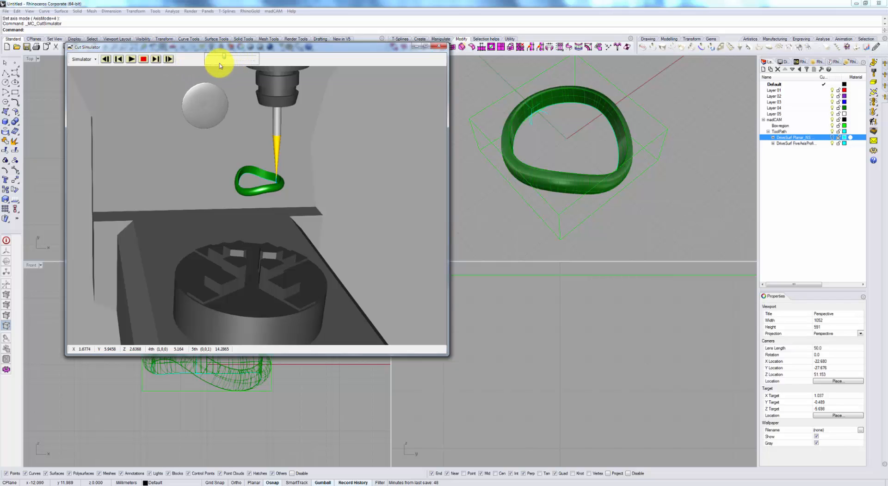
left_click(141, 61)
left_click(132, 61)
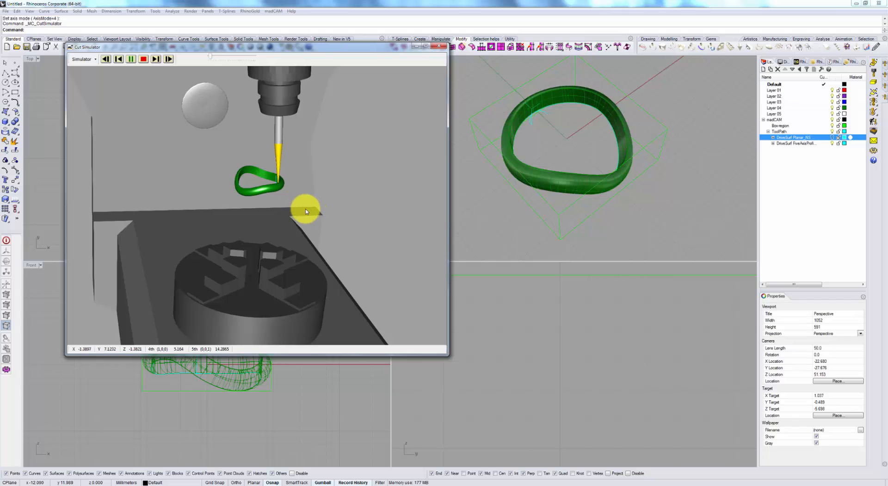
mouse_move(297, 188)
right_mouse_down()
mouse_move(327, 188)
mouse_move(311, 186)
right_mouse_up()
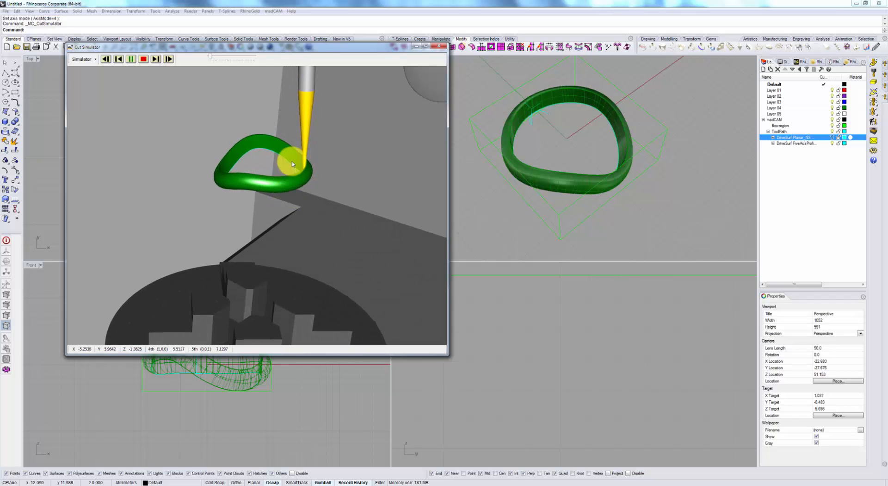
left_click(440, 48)
right_click_drag(568, 175, 543, 152)
scroll(544, 153, "down", 6)
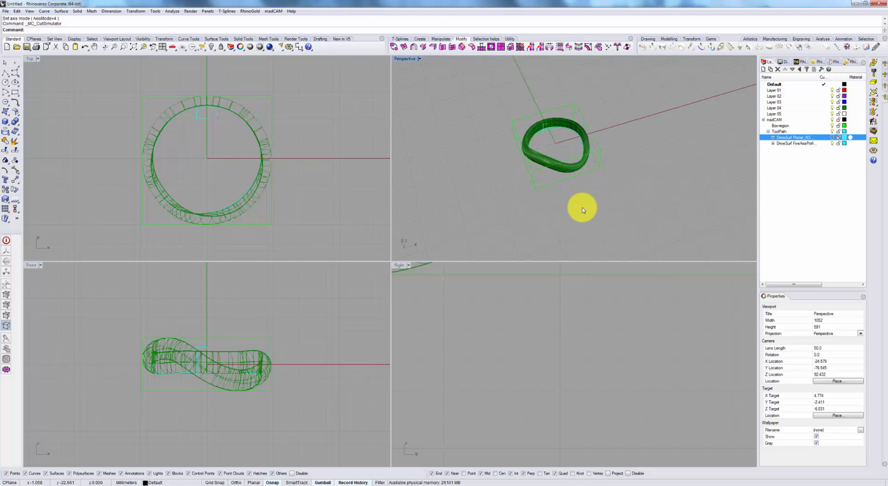
right_click_drag(588, 211, 688, 211)
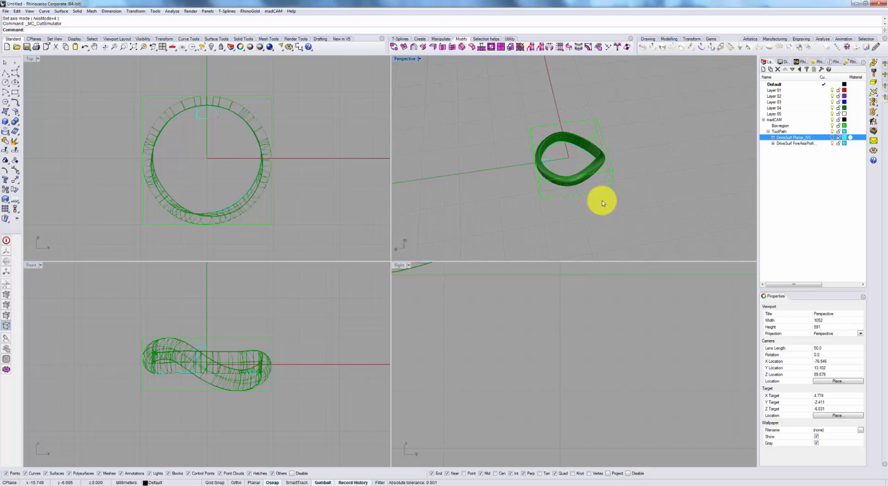
right_click_drag(596, 191, 565, 208)
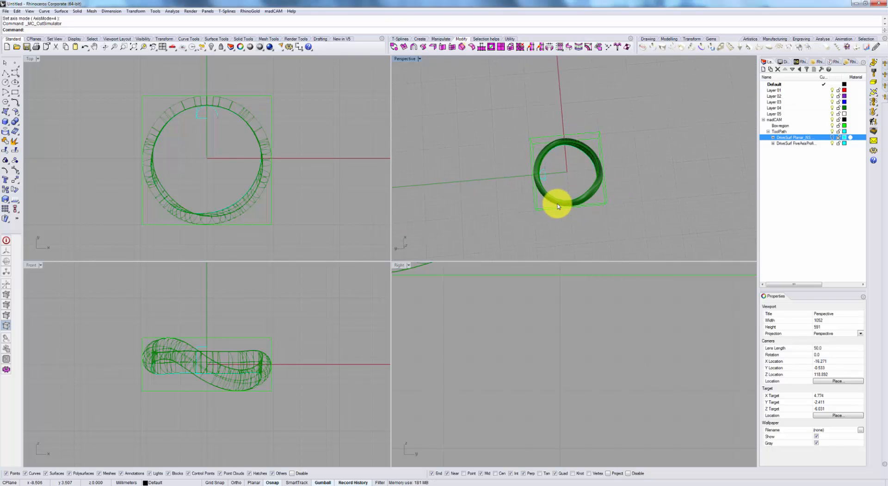